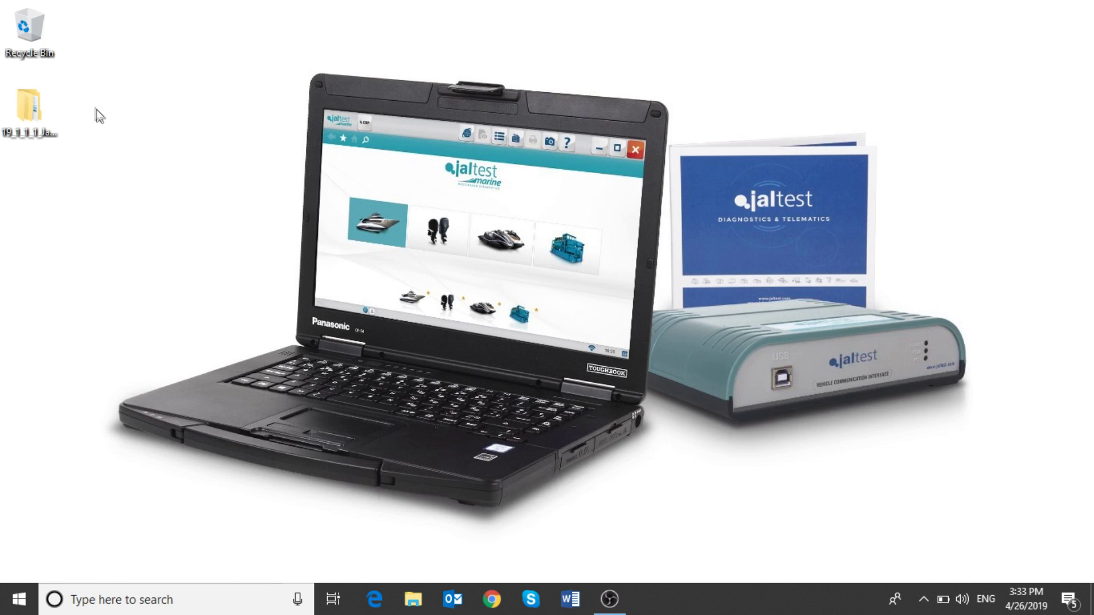
Open the nested 19_1_1_1_JalTestSoftMarine_Setup_EN folders and launch 19_1_1_1_JalTestSoftMarine_Install
double_click(42, 114)
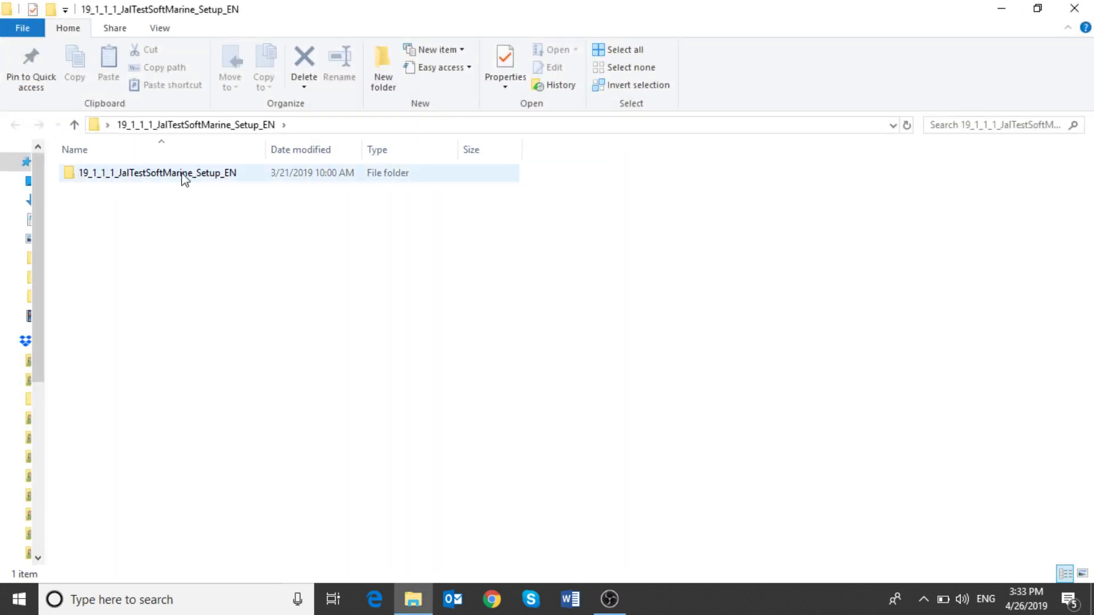
double_click(184, 174)
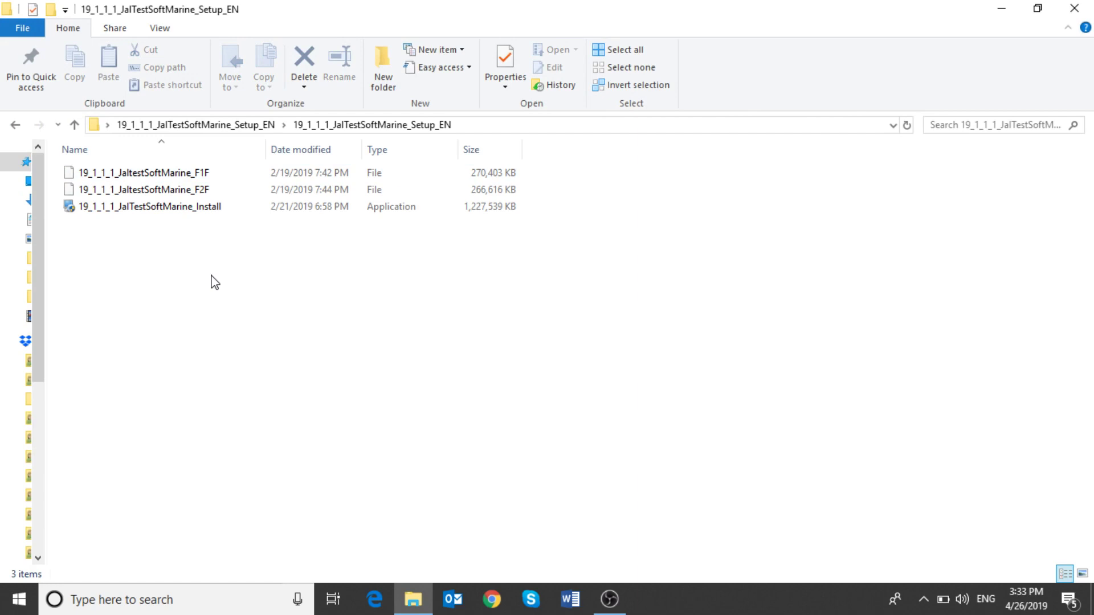
double_click(169, 209)
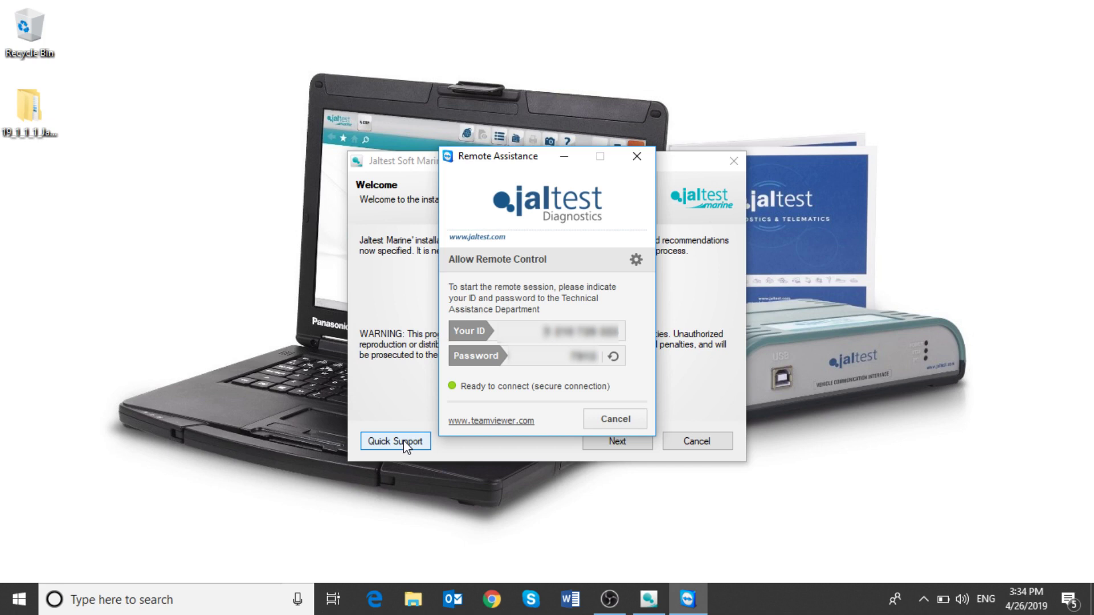
Cancel the Remote Assistance (TeamViewer) window, leaving the installer's Welcome page
left_click(636, 156)
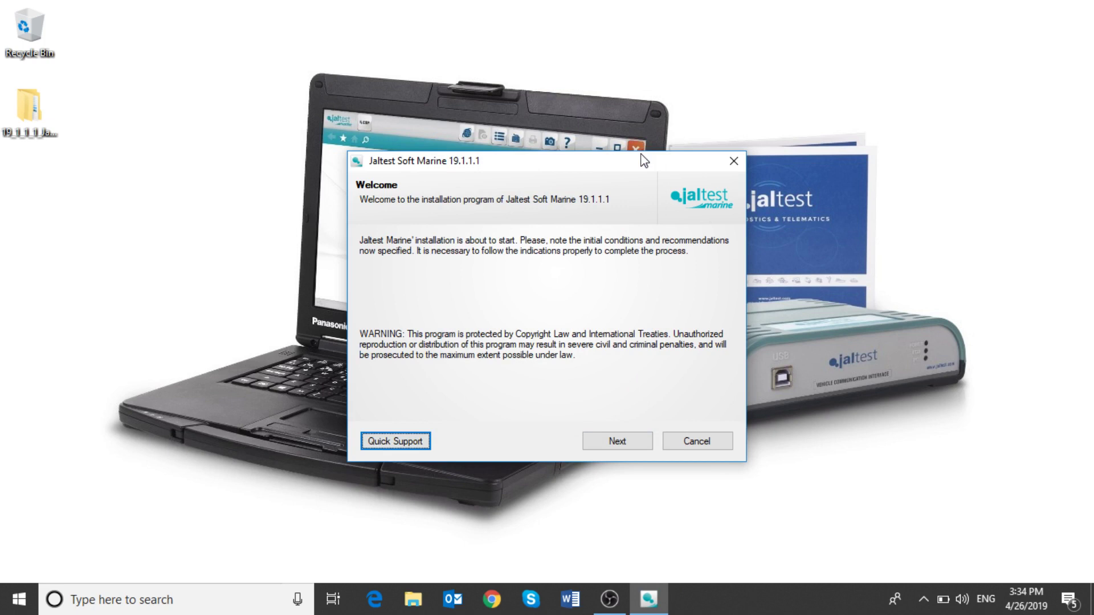
Advance past Welcome, English/Spanish languages and initial conditions, and agree to the licence
left_click(633, 442)
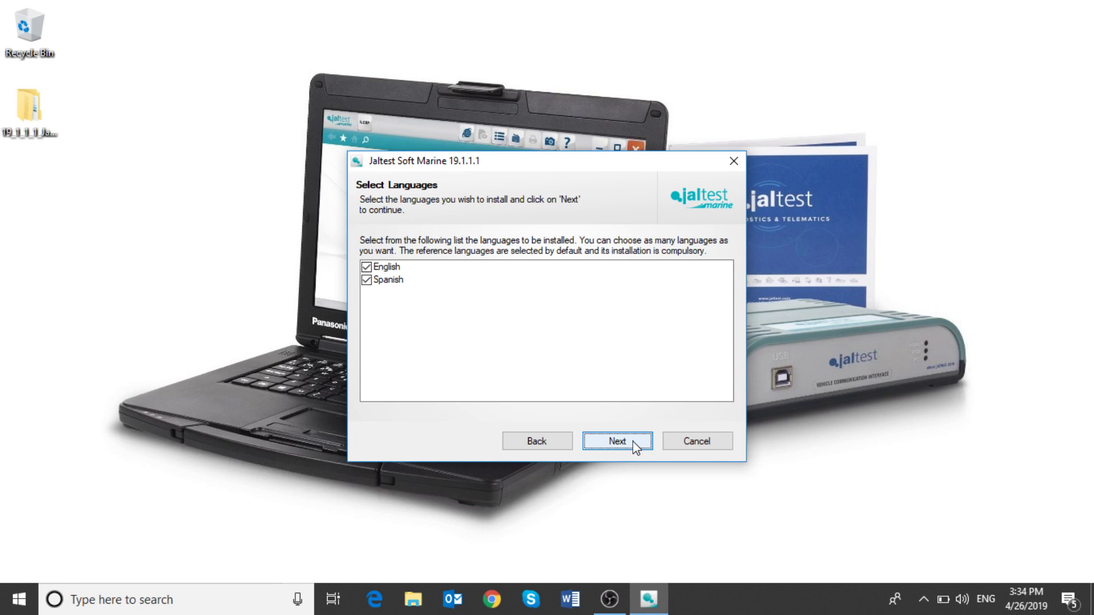
left_click(628, 445)
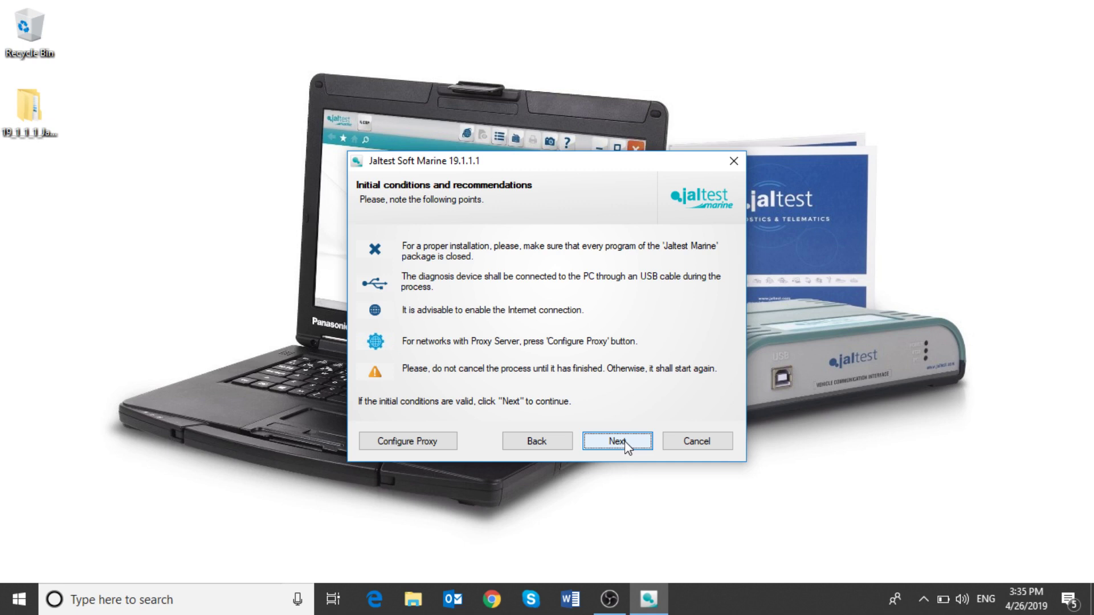
left_click(624, 441)
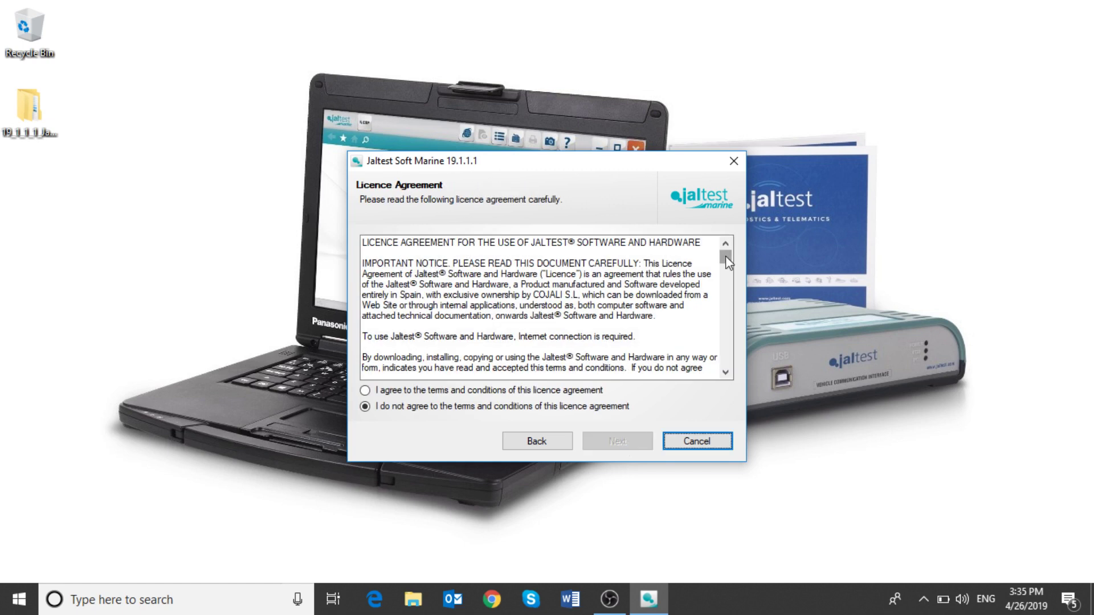
left_click_drag(725, 260, 728, 363)
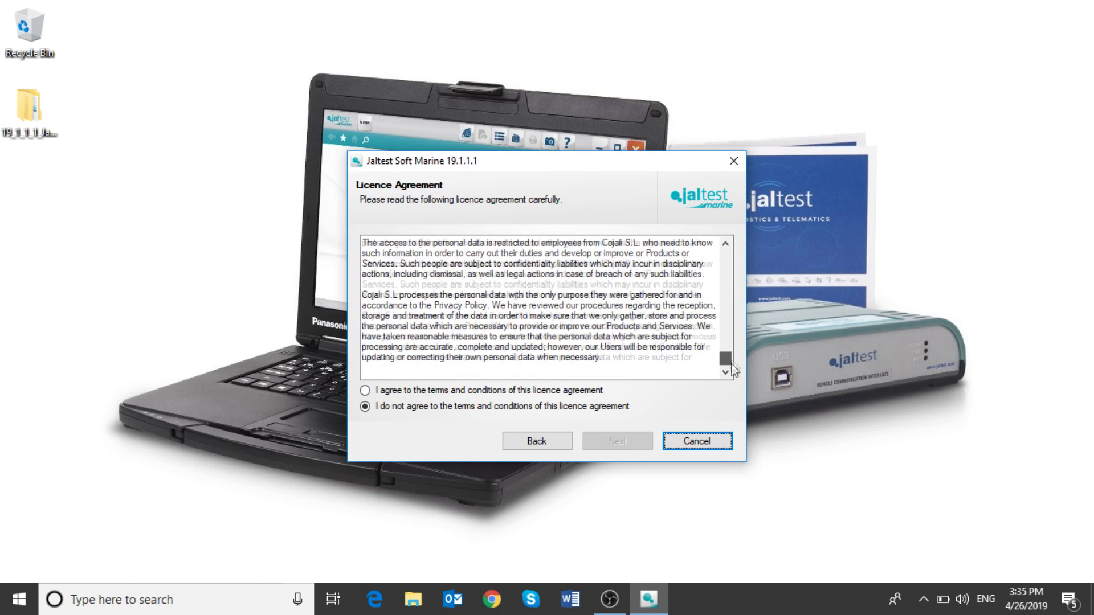
left_click(365, 392)
left_click(619, 443)
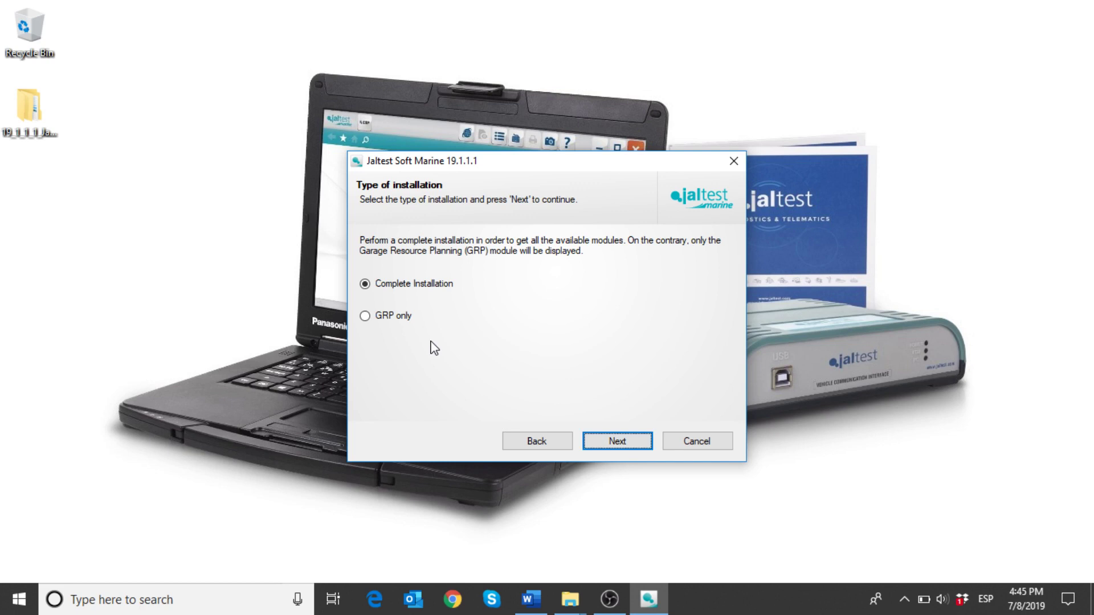
Keep Complete Installation and set the country to UNITED STATES OF AMERICA (THE)
left_click(619, 441)
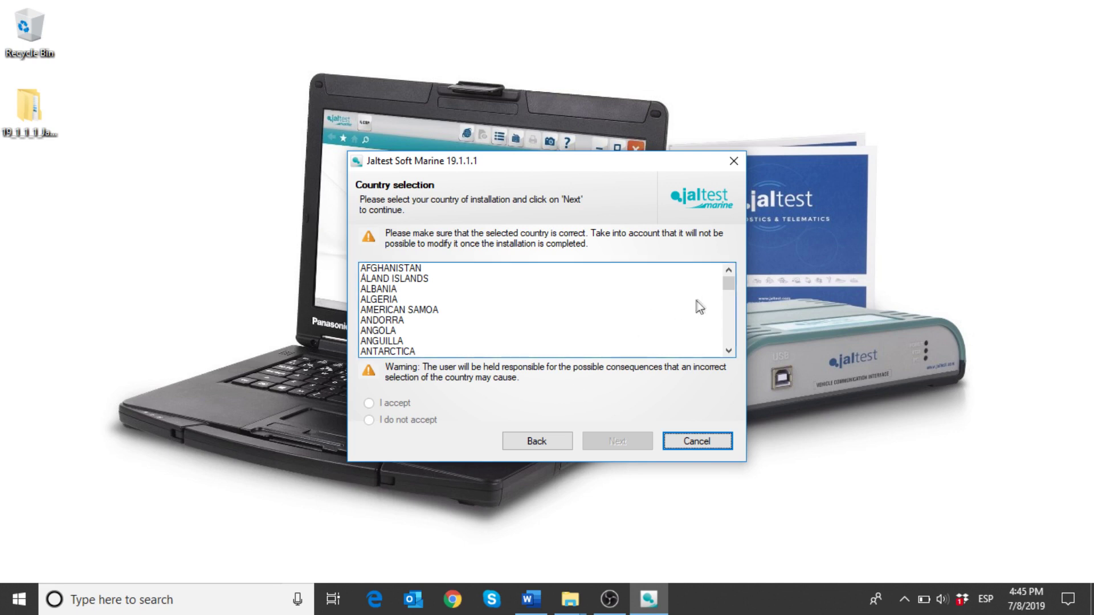
left_click_drag(729, 283, 728, 335)
left_click(508, 342)
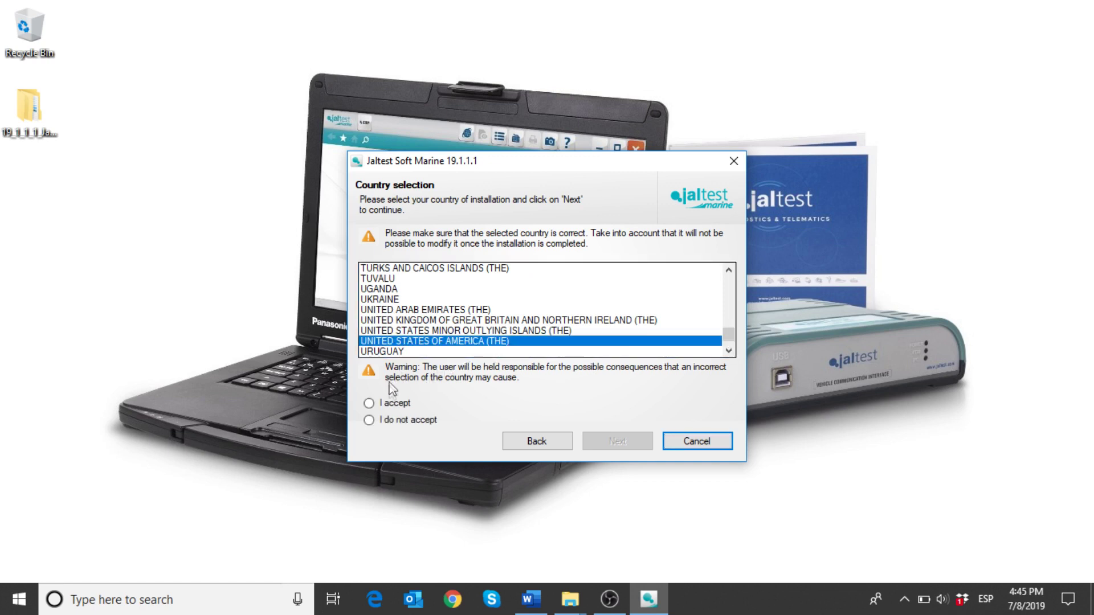
left_click(369, 403)
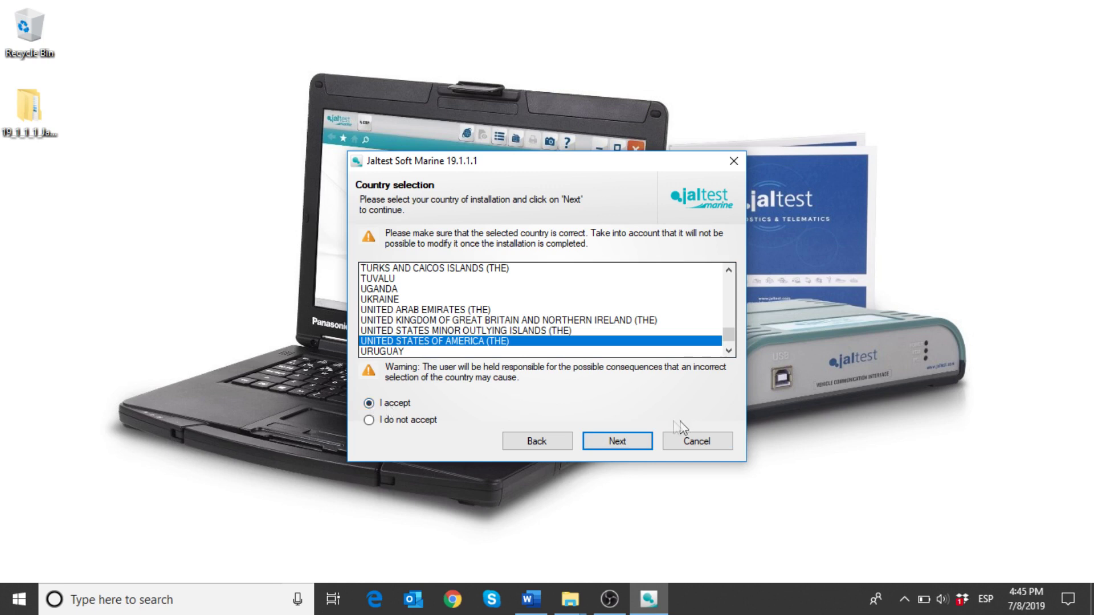
left_click(621, 445)
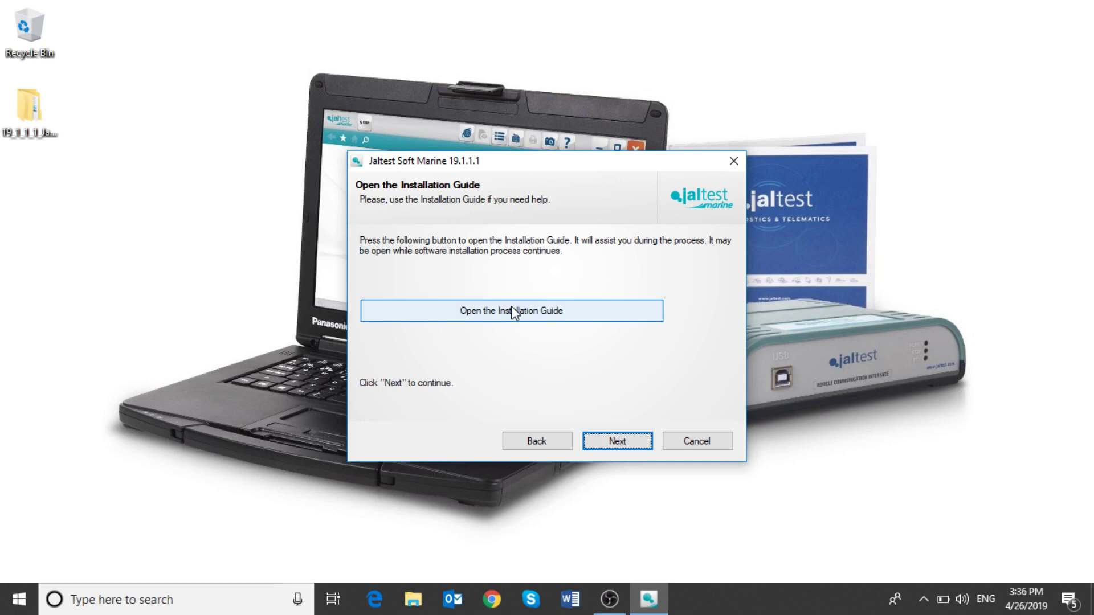
Skip the installation guide and keep the default installation and shortcut folders
left_click(625, 442)
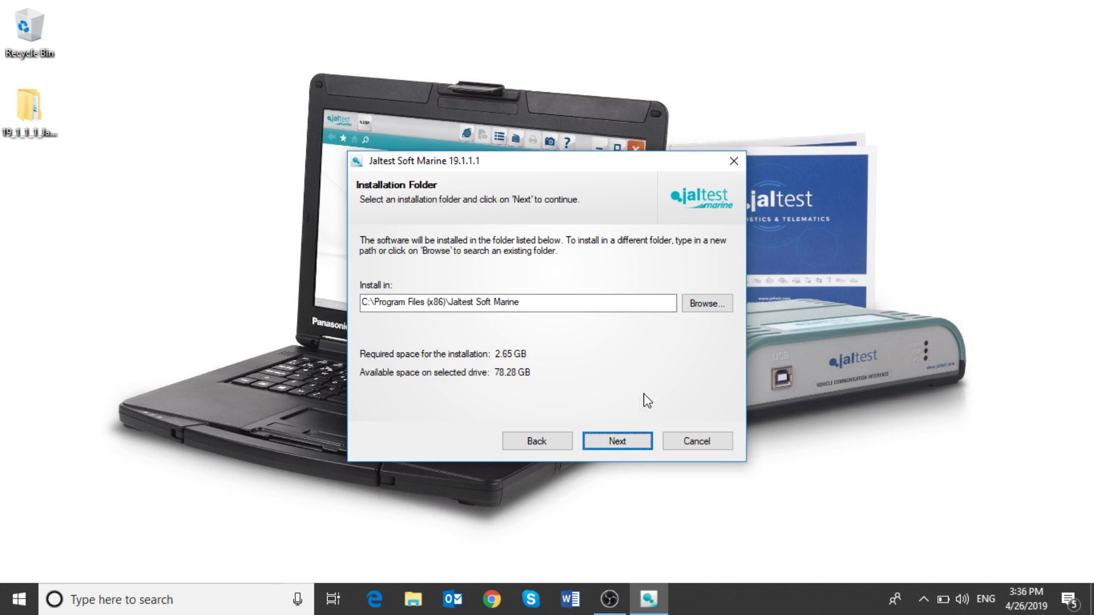
left_click(625, 448)
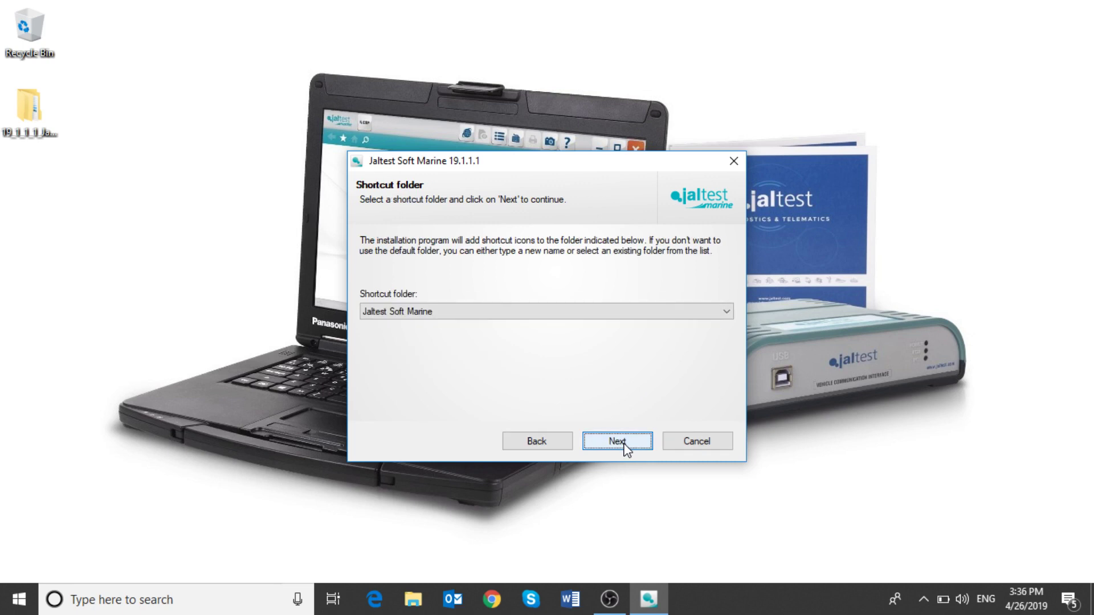
left_click(626, 447)
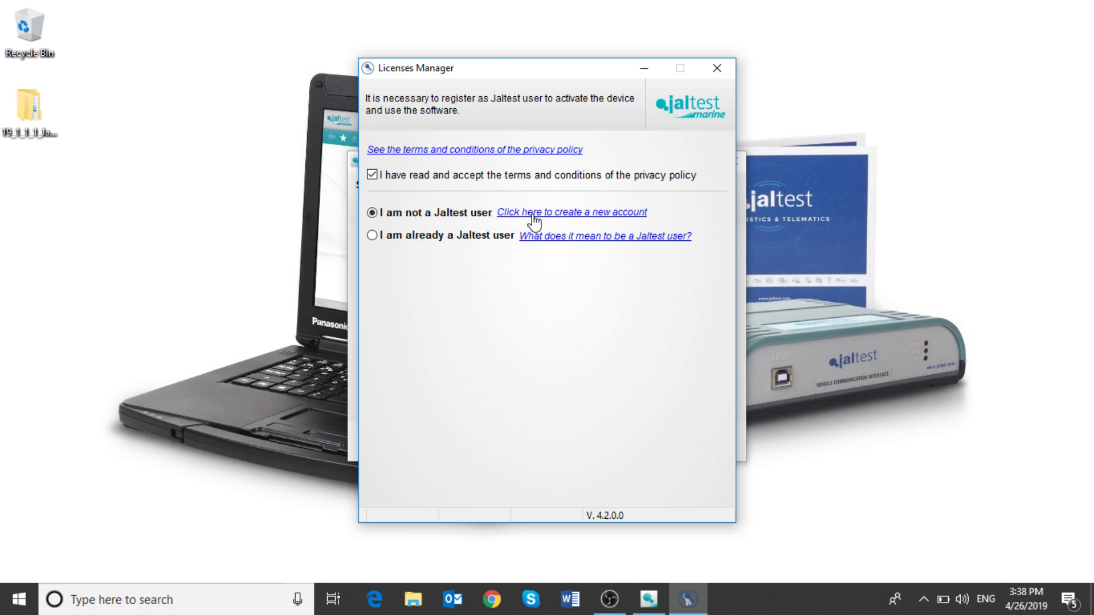
Start a new account for company CompanyABC Marine with VAT No. B12345
left_click(569, 216)
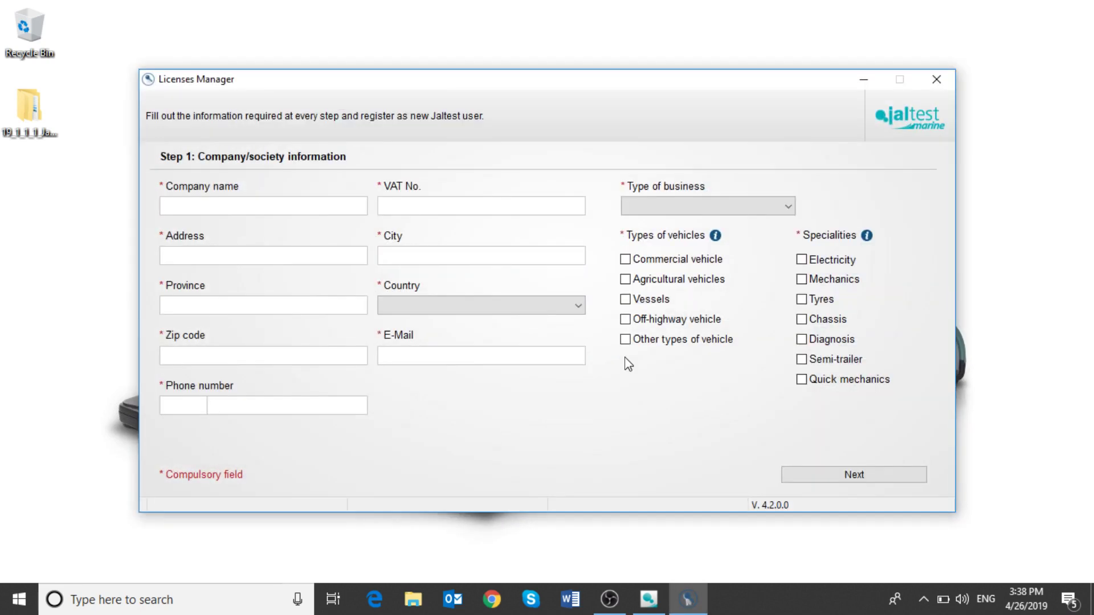
type("Company")
type("ABC Marine")
key("Tab")
type("B12345")
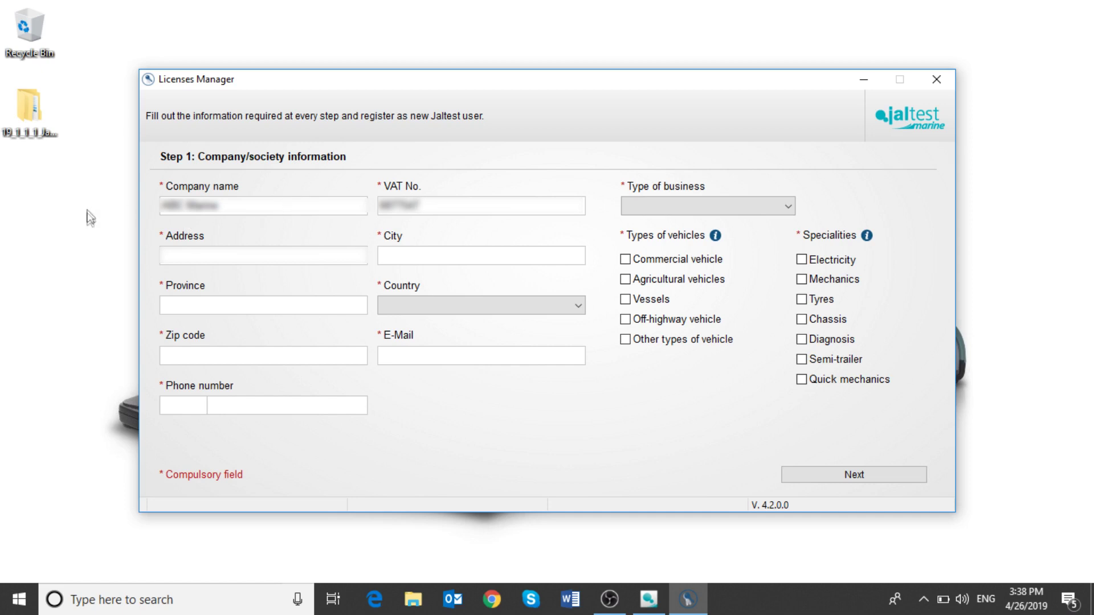
left_click(245, 253)
key("Tab")
type("Miami Bchach")
key("Tab")
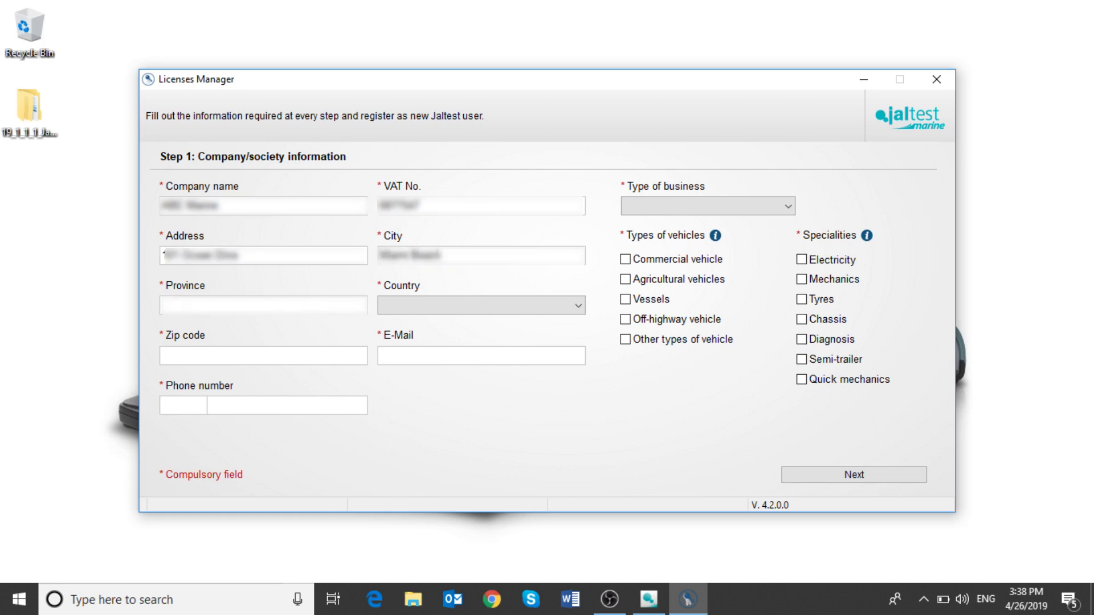
type("Florida")
key("Tab")
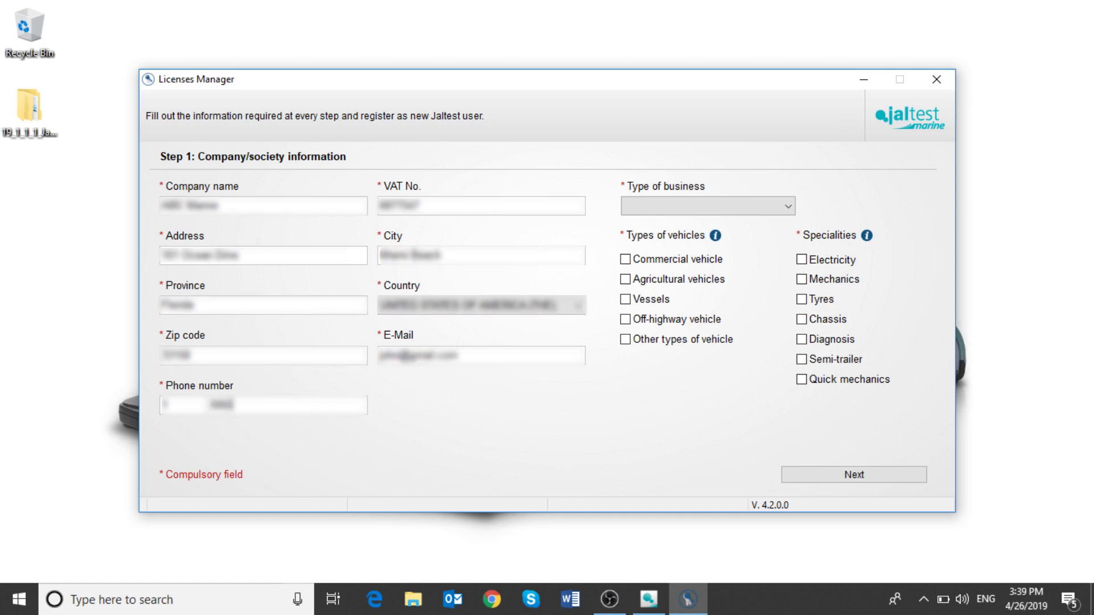
type("28765")
Set the business type to Multibrand workshop with Vessels and Mechanics selected
left_click(740, 209)
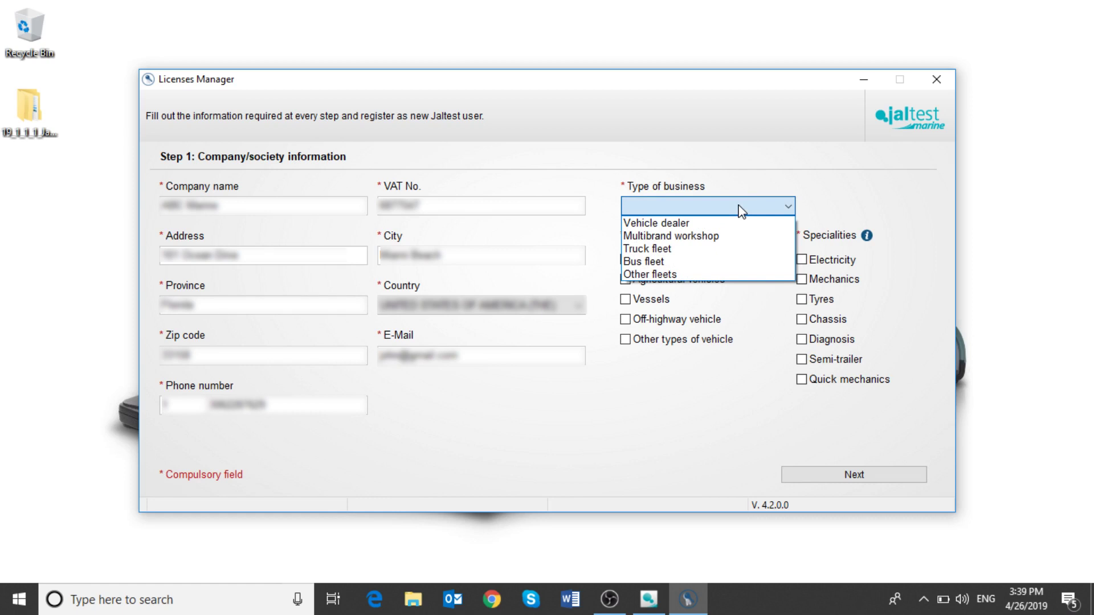
left_click(722, 243)
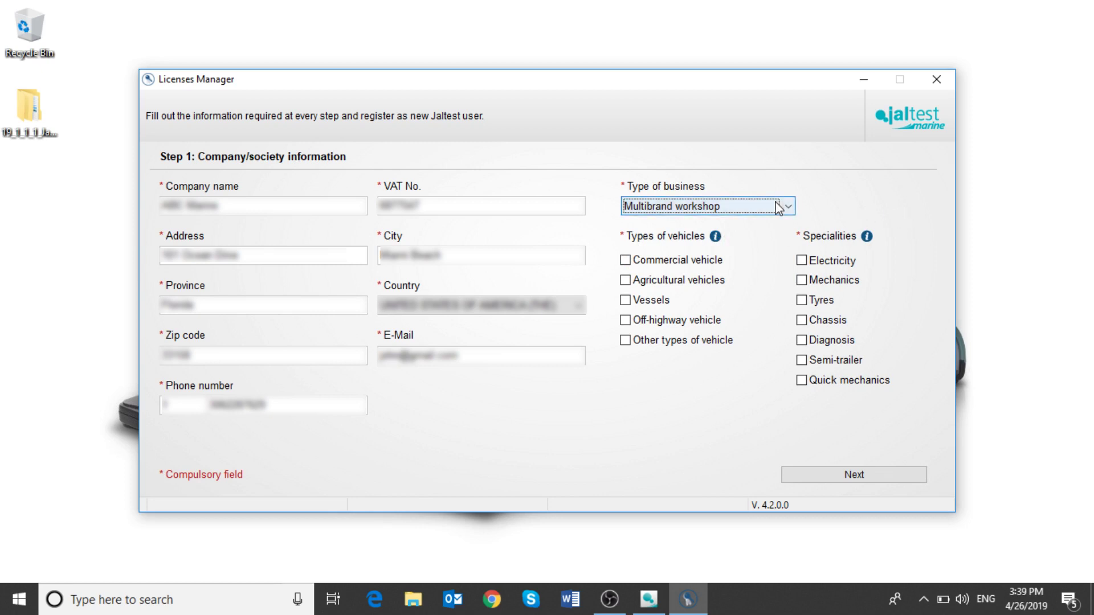
left_click(625, 302)
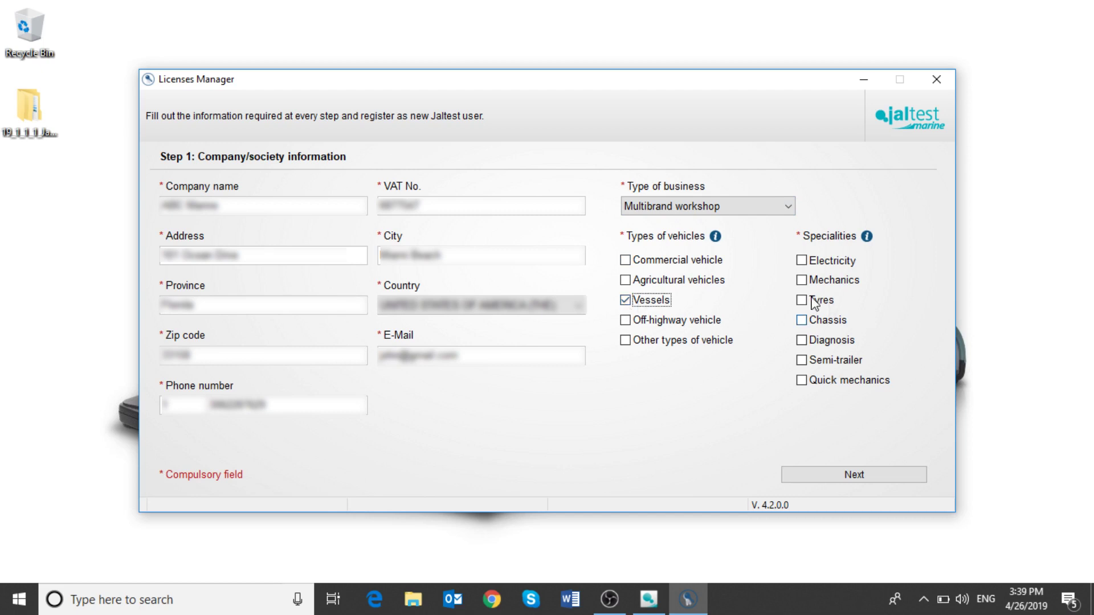
left_click(801, 279)
Enter contact John Dmith as General Manager with phone 300067796
left_click(866, 475)
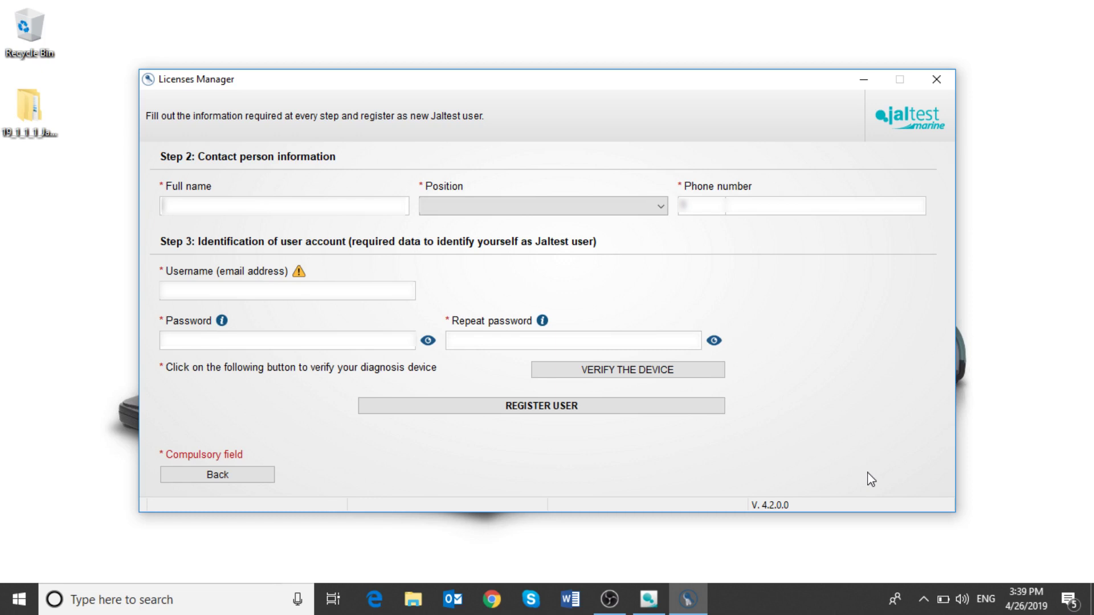
type("John Dmith")
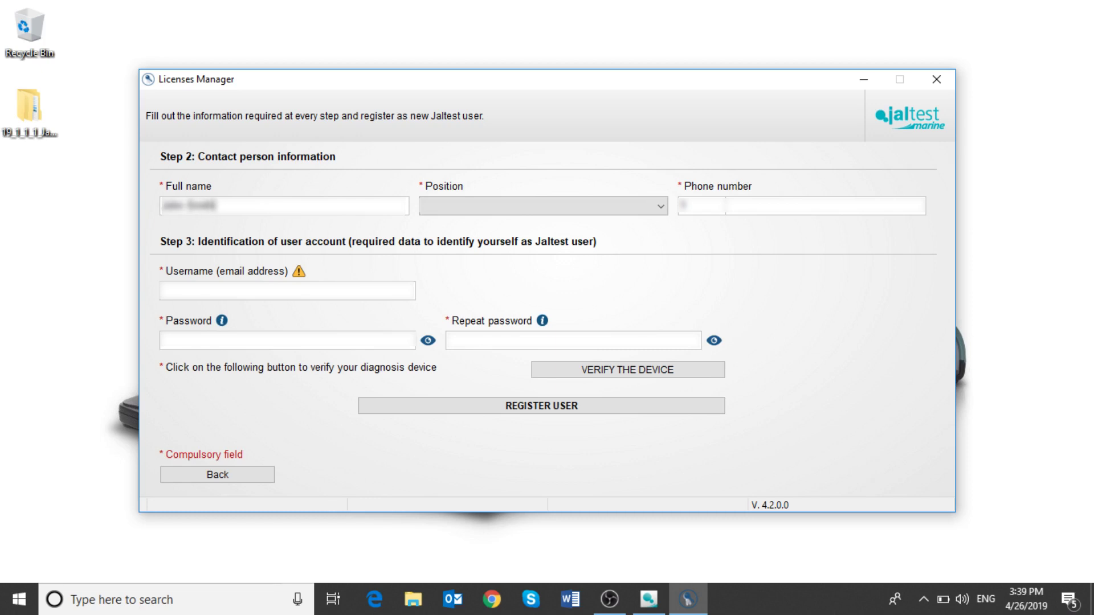
key("Tab")
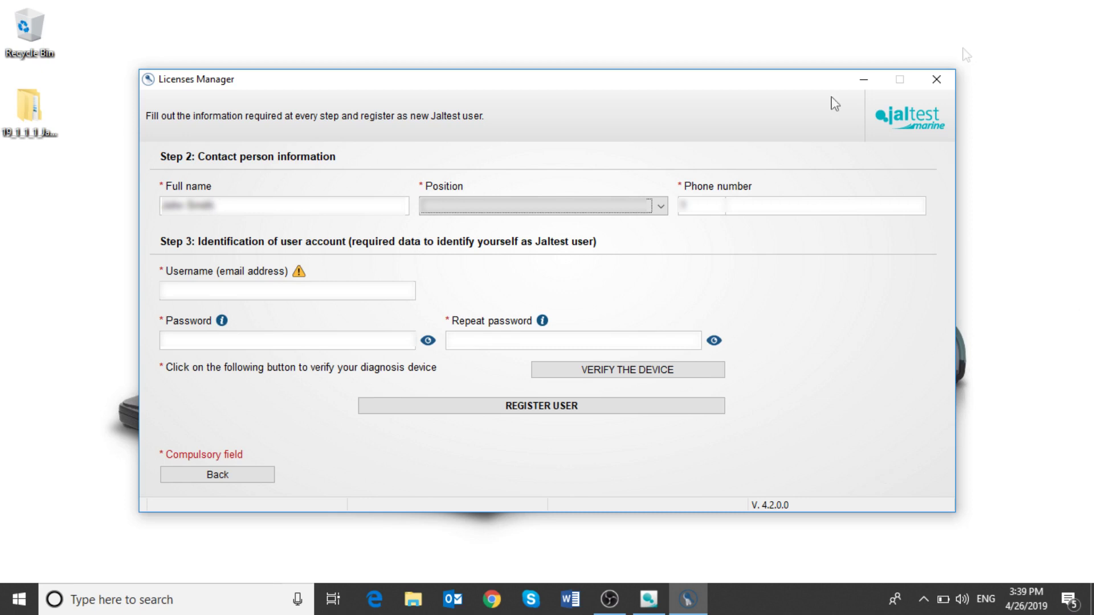
left_click(663, 207)
left_click(625, 222)
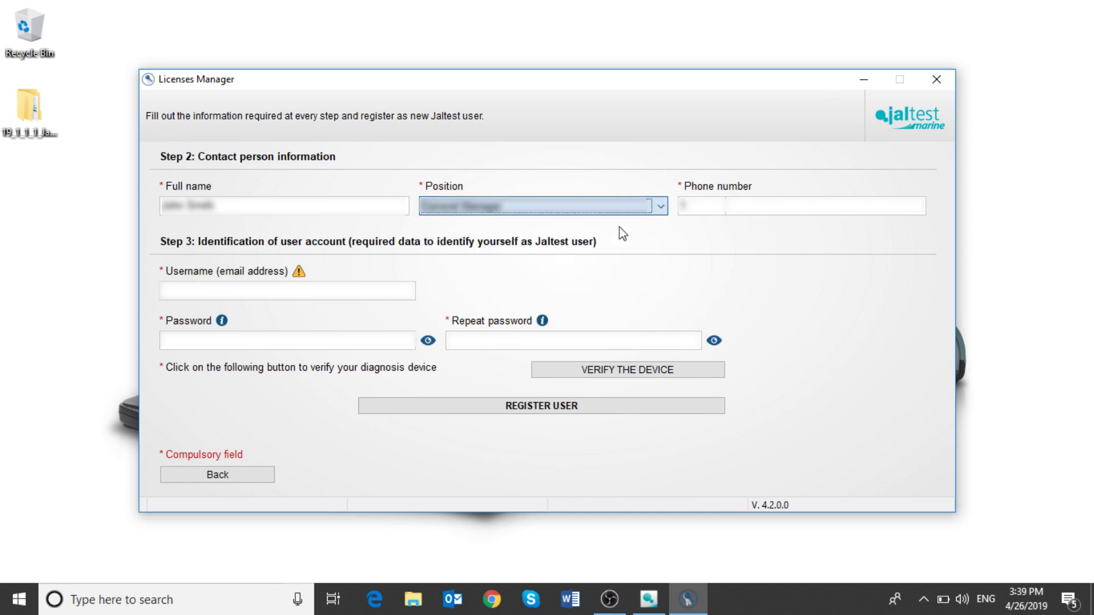
left_click(832, 202)
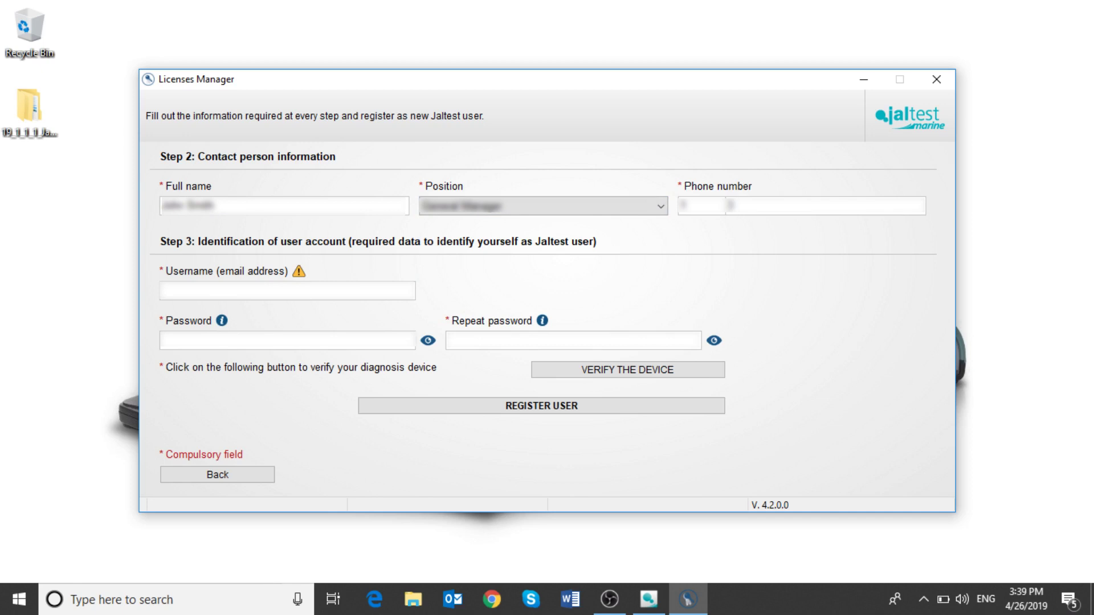
type("300067796")
left_click(321, 291)
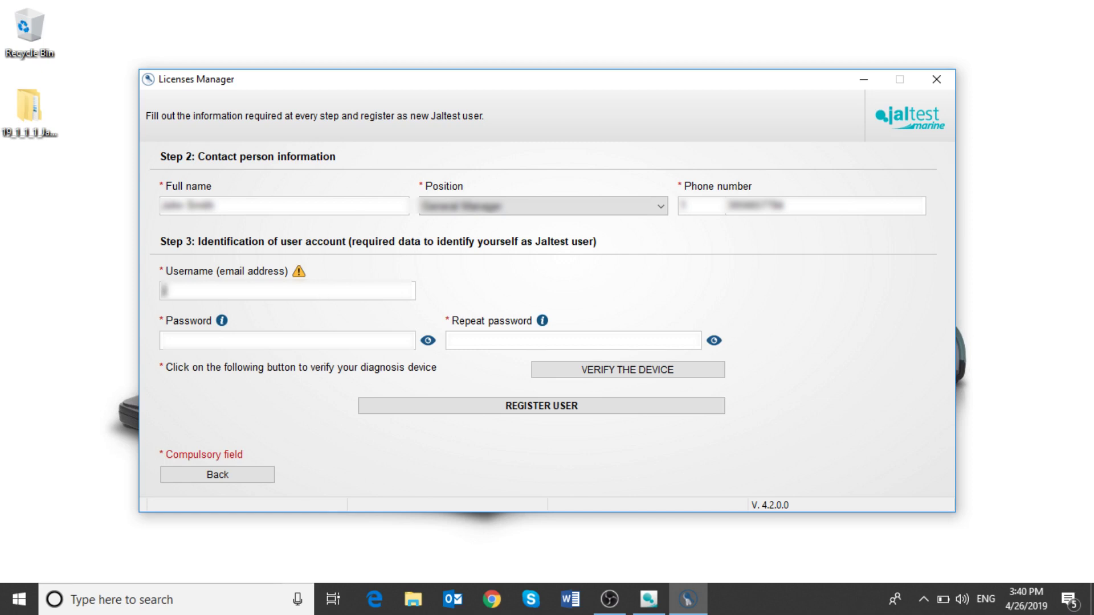
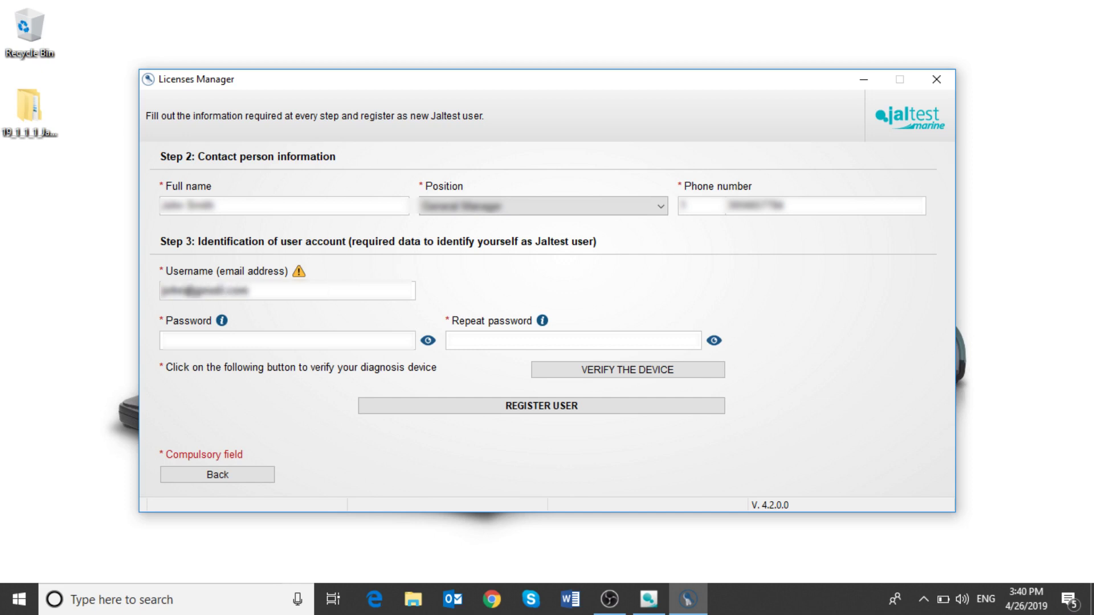
left_click(271, 341)
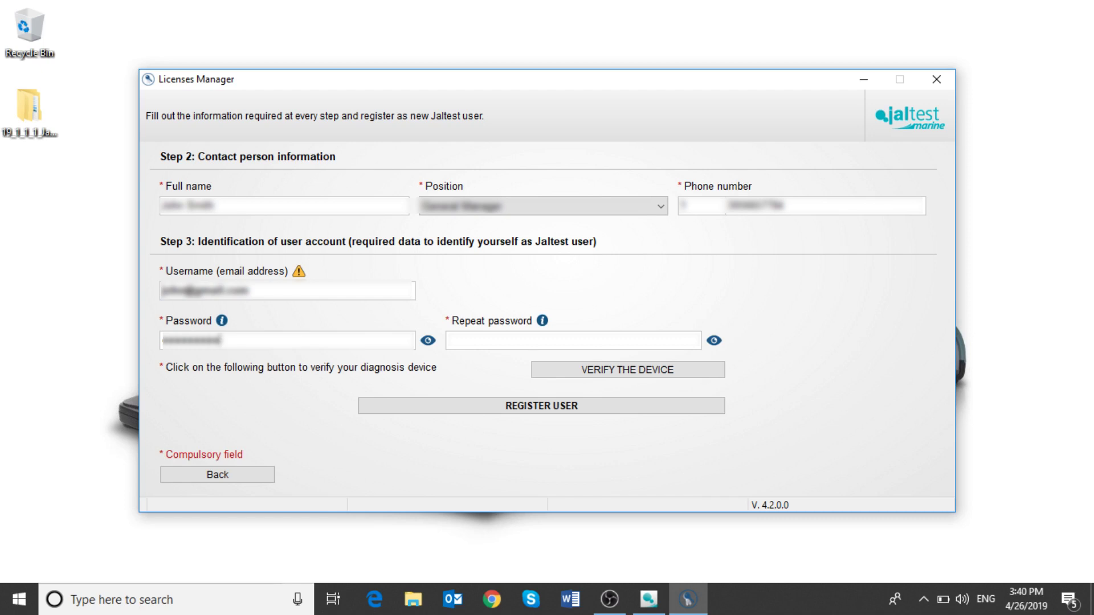
key("Tab")
Repeat the password and verify the connected diagnosis device
type("password")
left_click(627, 369)
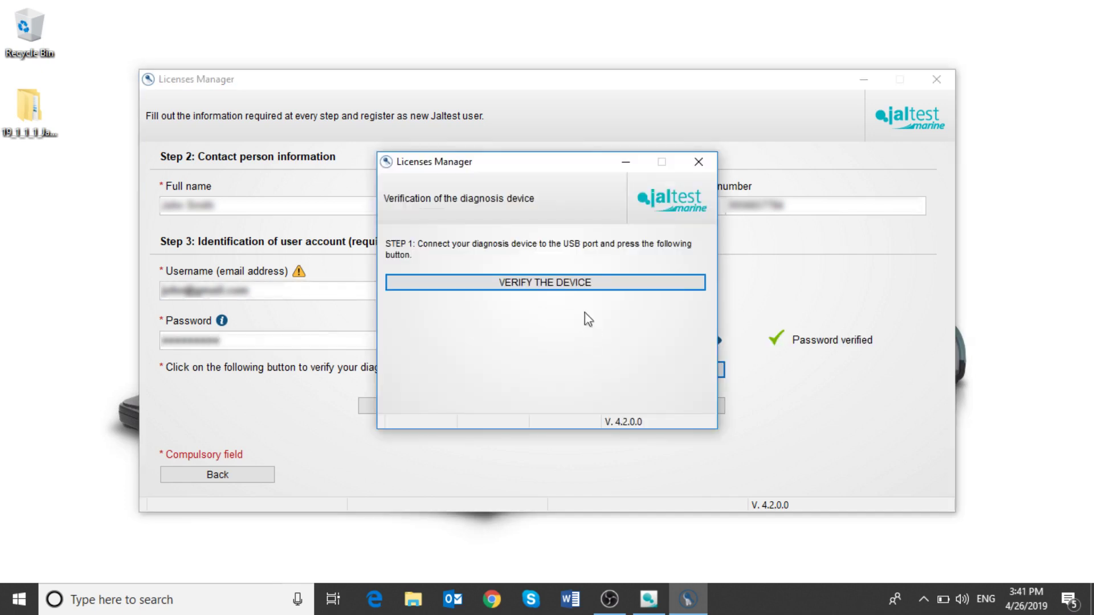
left_click(575, 283)
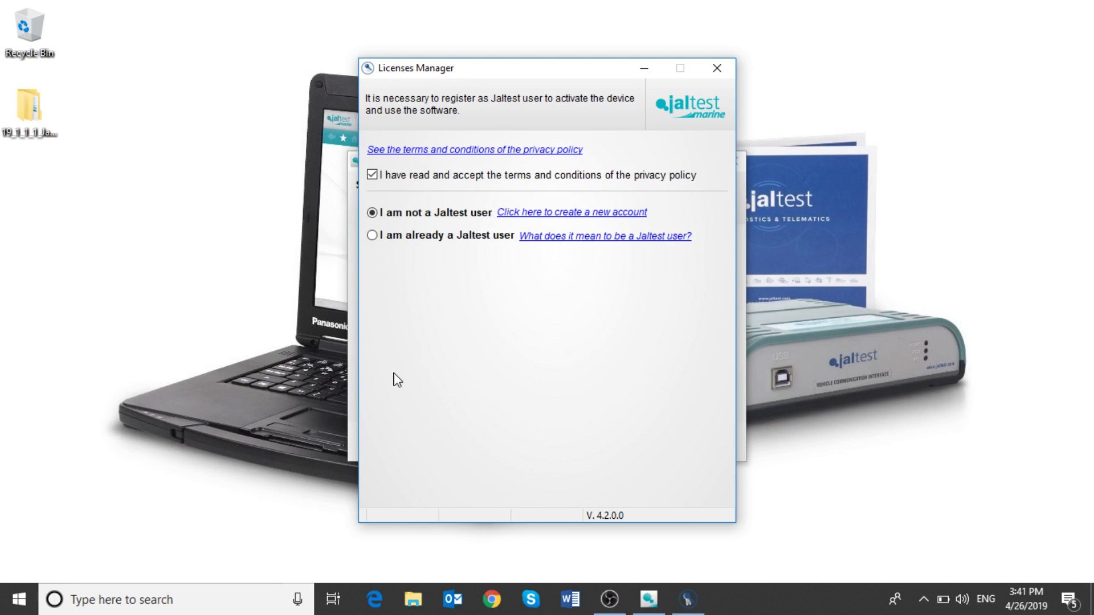
Sign in as an existing Jaltest user and check the identification credentials
left_click(373, 236)
left_click(774, 442)
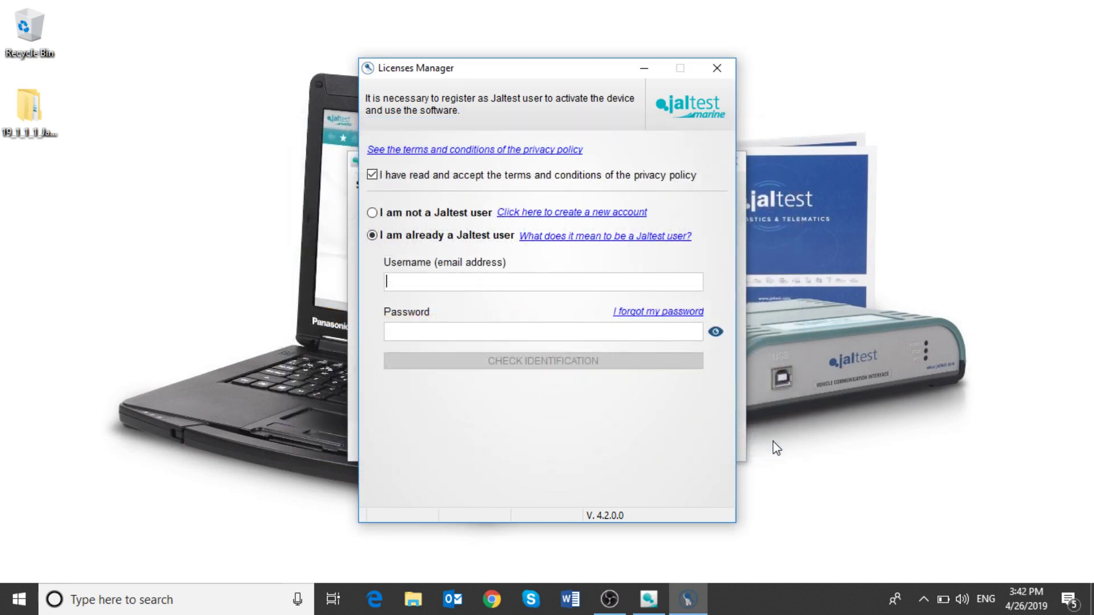
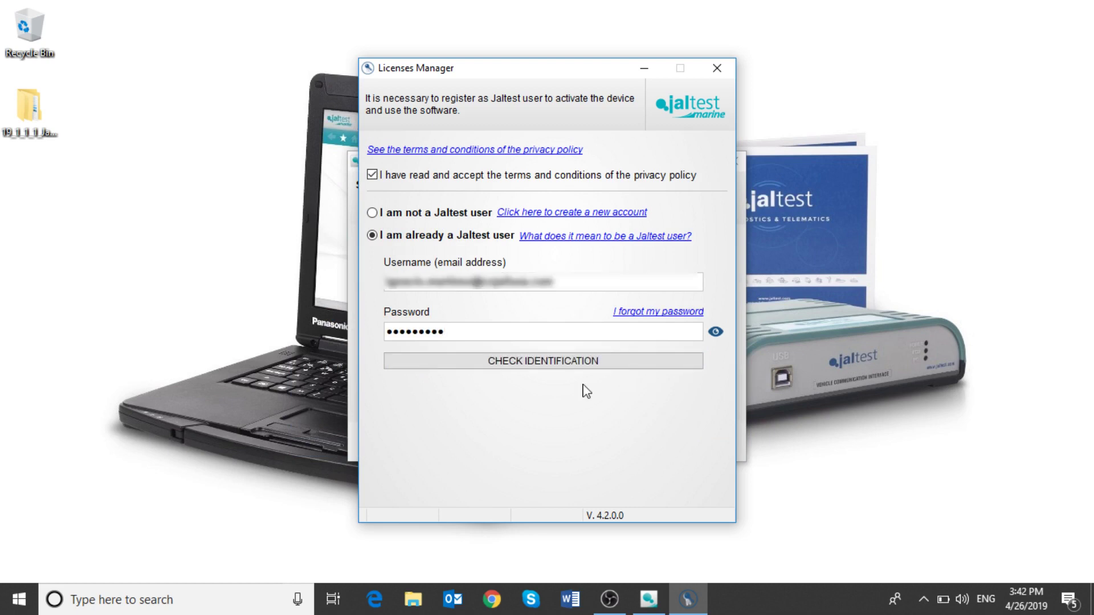
left_click(527, 360)
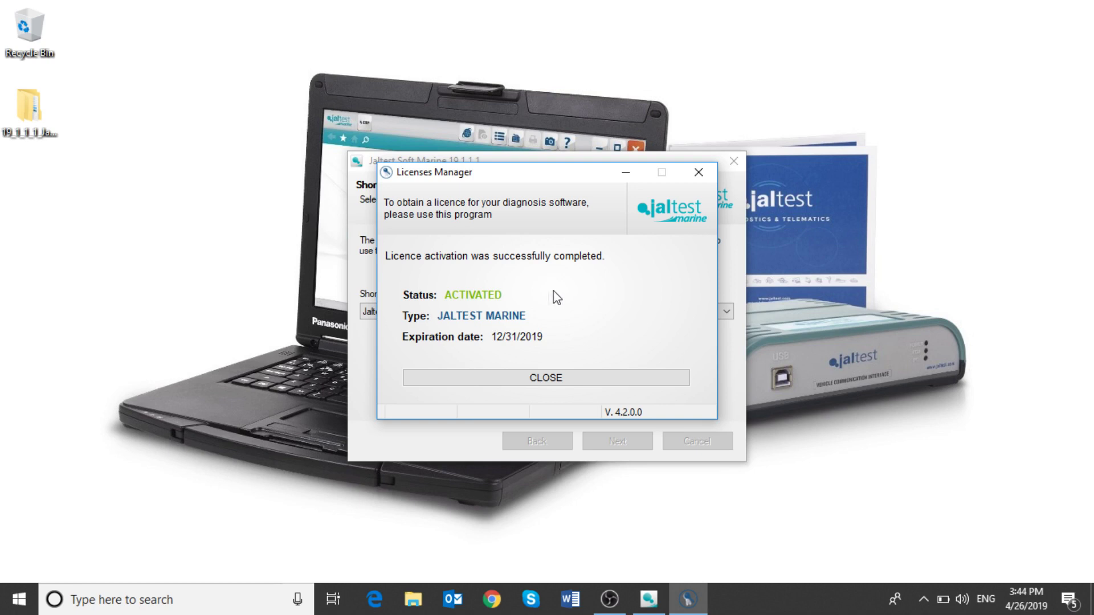
Close the licence activation confirmation and begin installing version 19.1.1.1
left_click(541, 386)
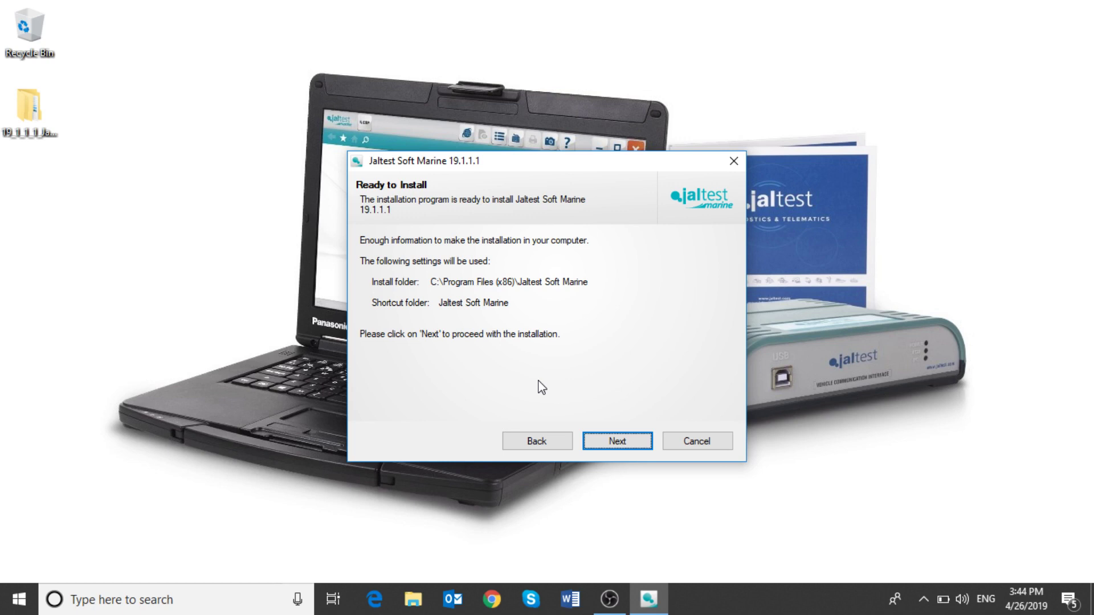
left_click(617, 441)
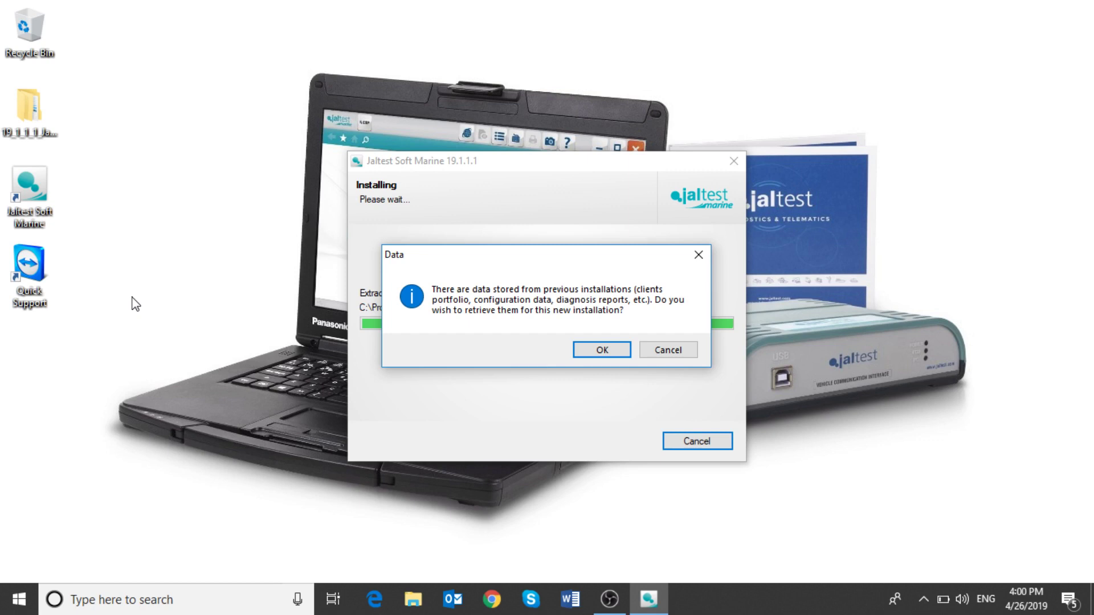
Confirm retrieving data from previous installations with OK
left_click(607, 351)
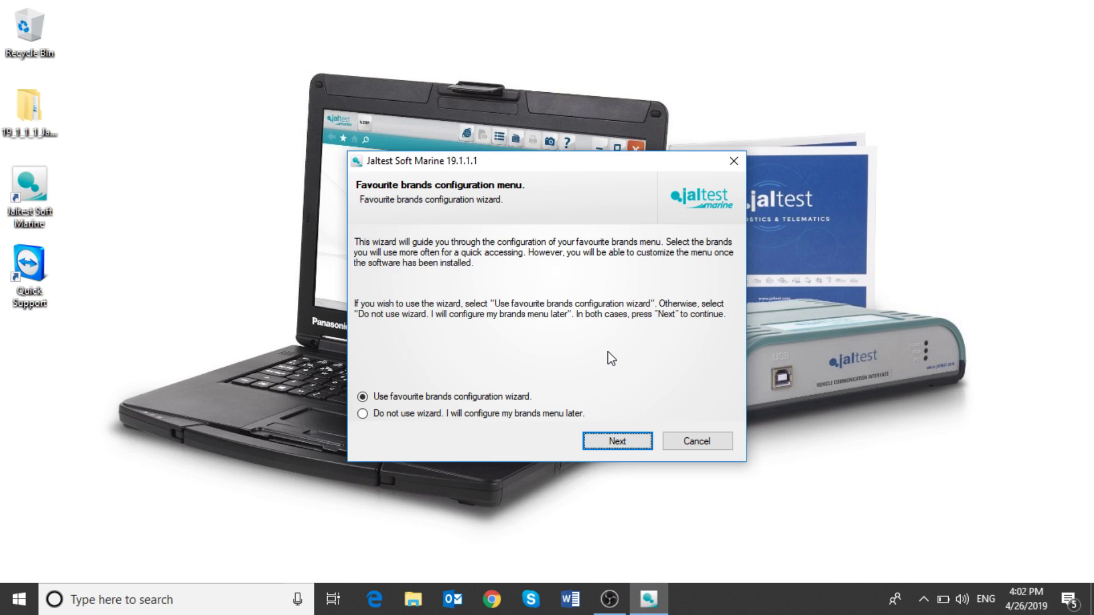
Keep the default favourite brands for Jet Ski, outboard, inboard and stationary engines
left_click(624, 442)
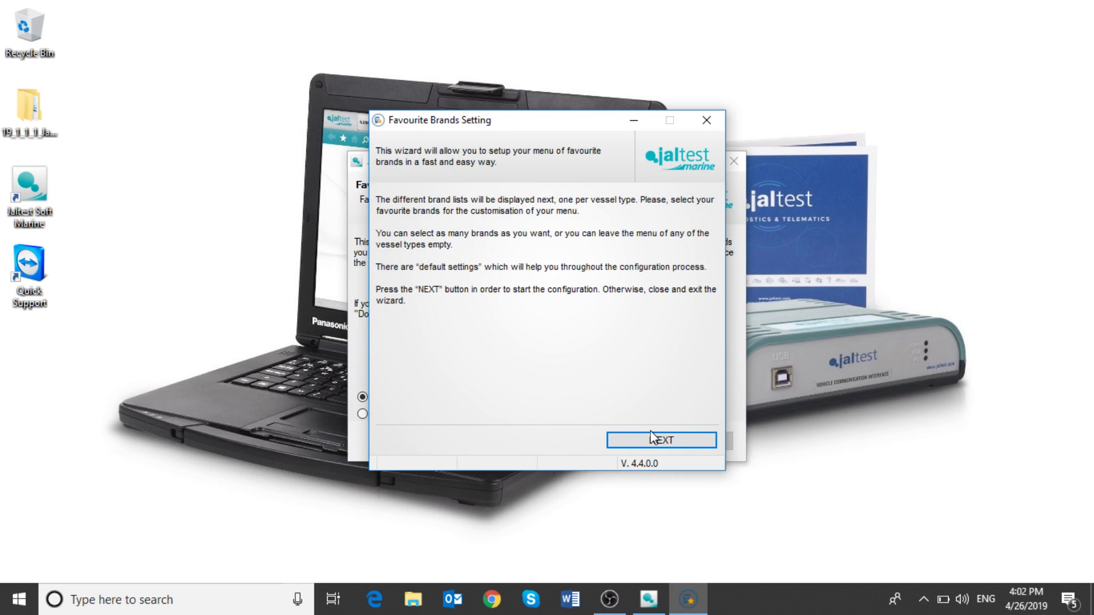
left_click(650, 433)
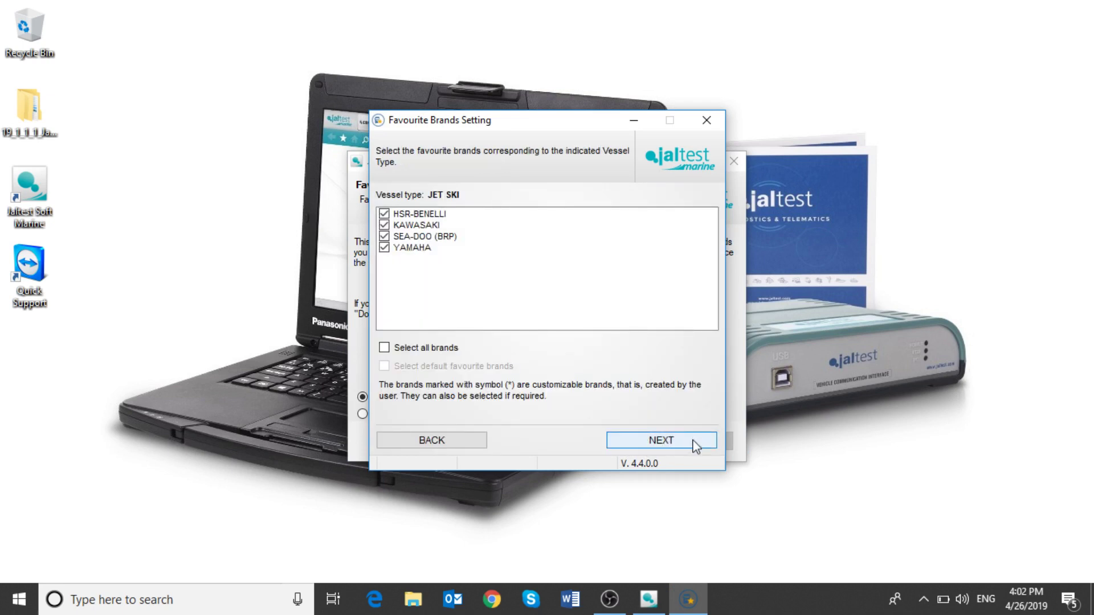
left_click(679, 447)
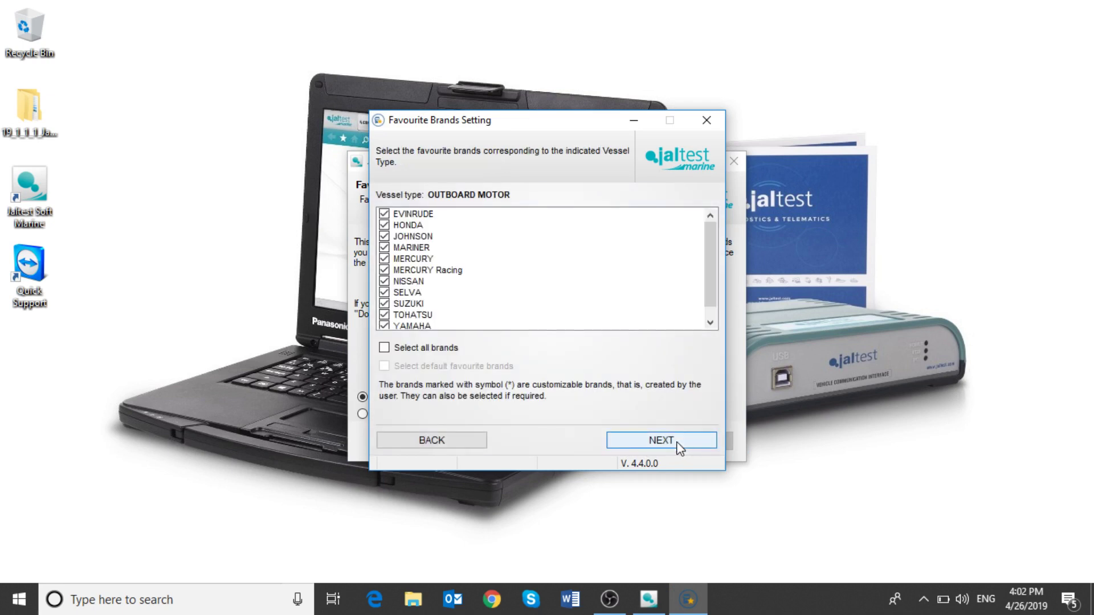
left_click(679, 446)
left_click(679, 447)
left_click(679, 446)
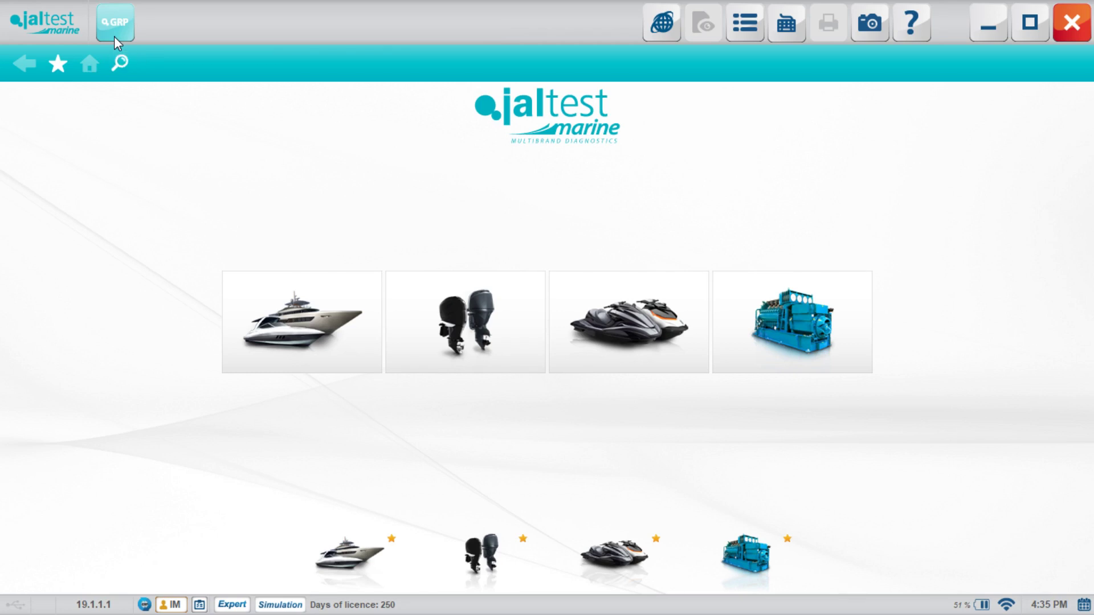
Launch the GRP workshop management module from the home toolbar
left_click(663, 26)
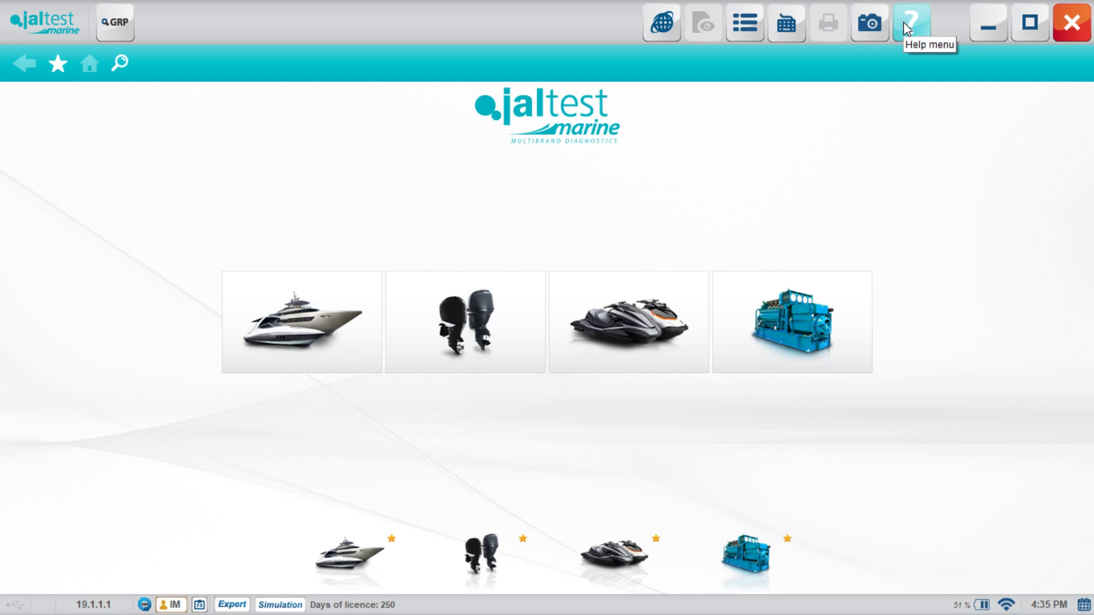
left_click(132, 30)
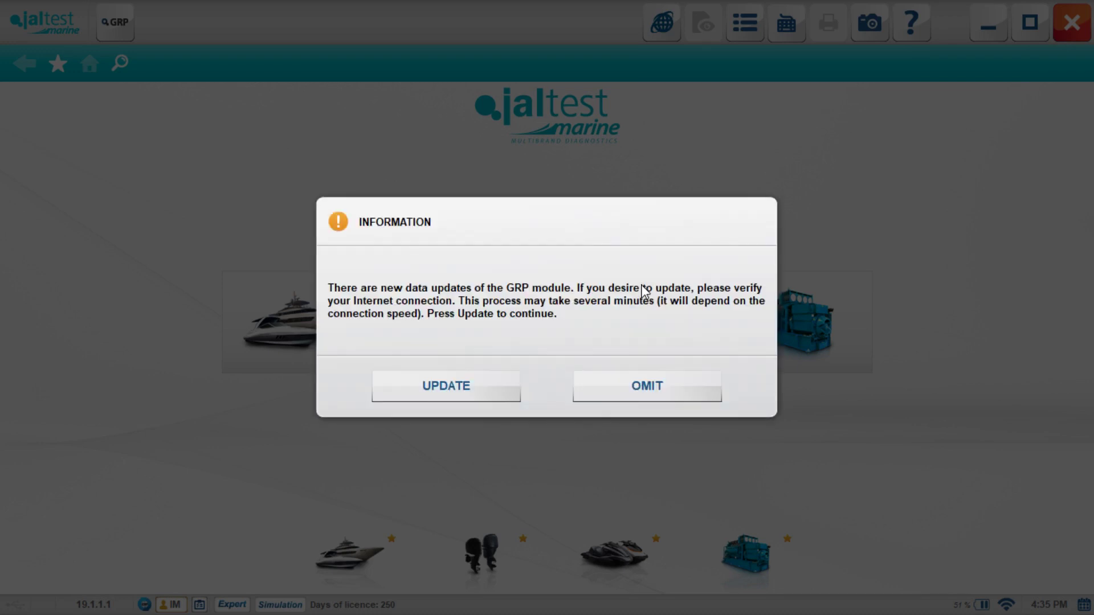
Skip the GRP data update and browse the human resources, reception and workshop sections
left_click(685, 400)
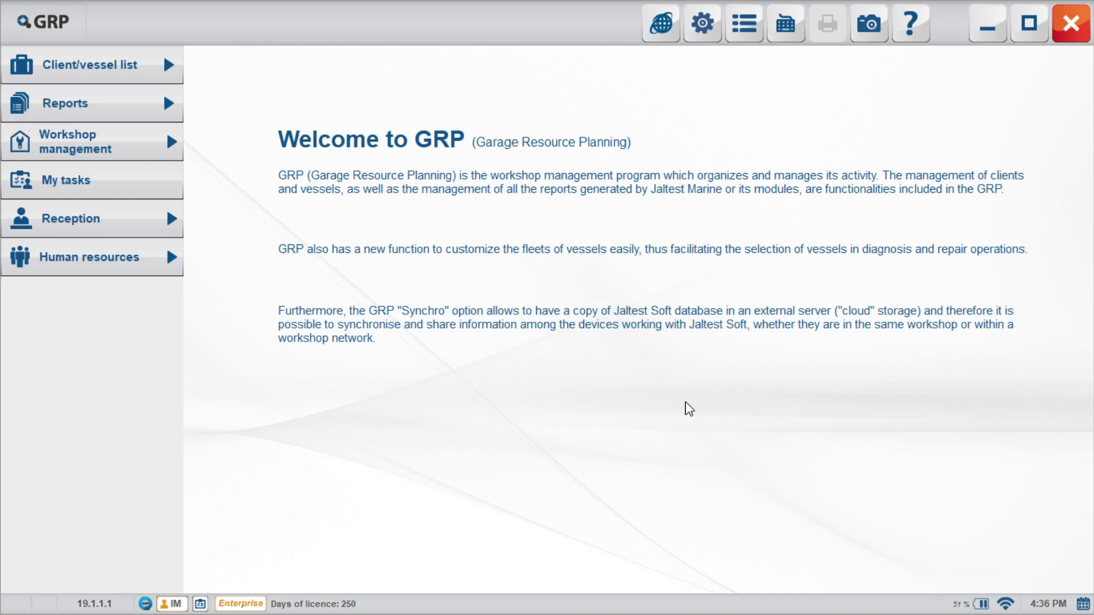
left_click(164, 257)
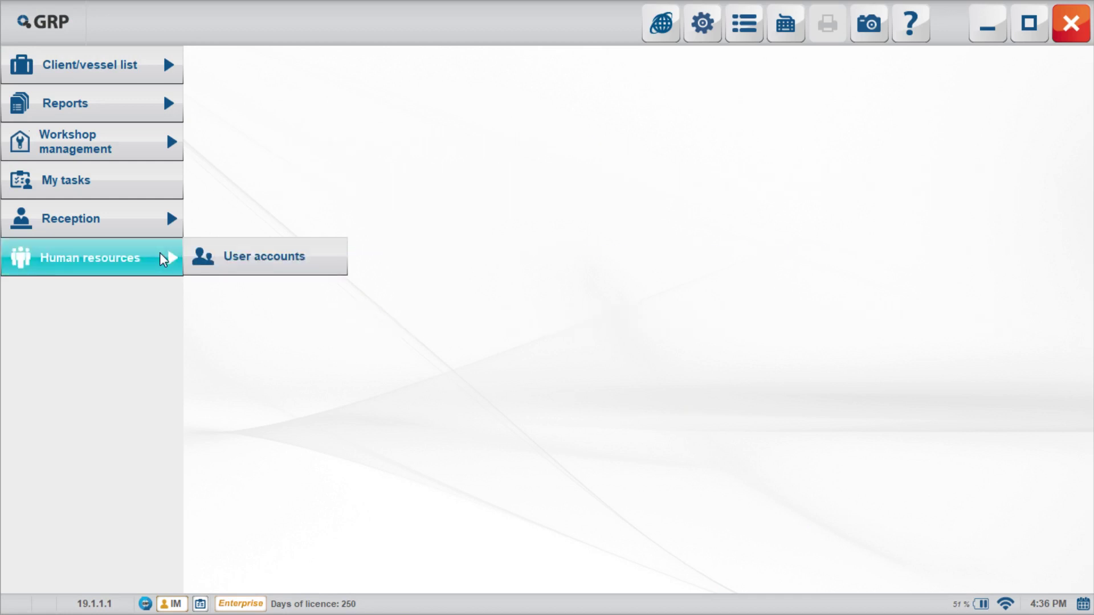
left_click(120, 229)
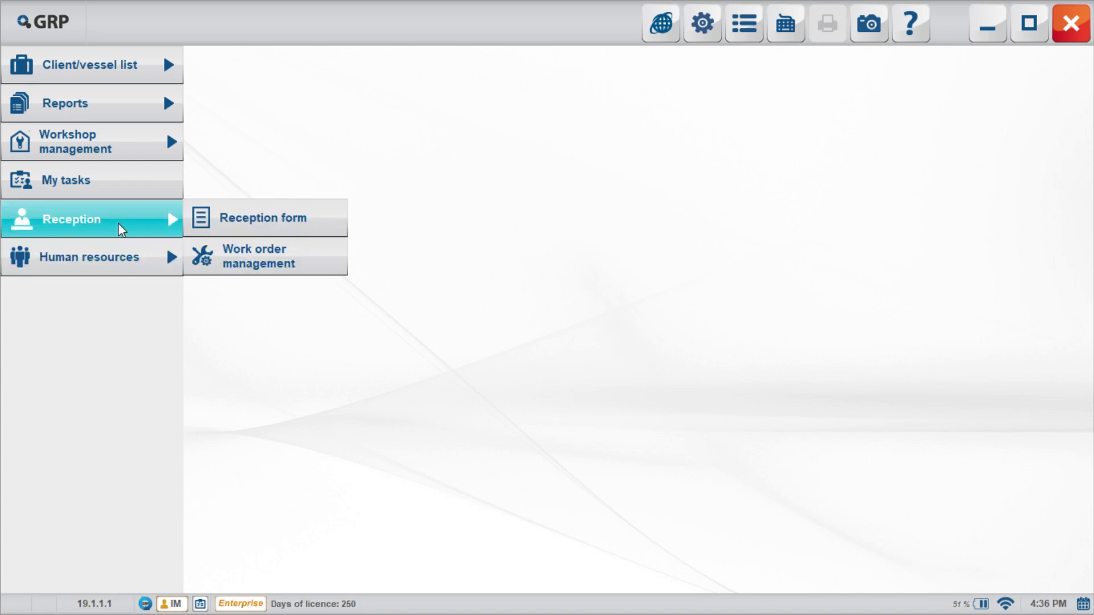
left_click(110, 152)
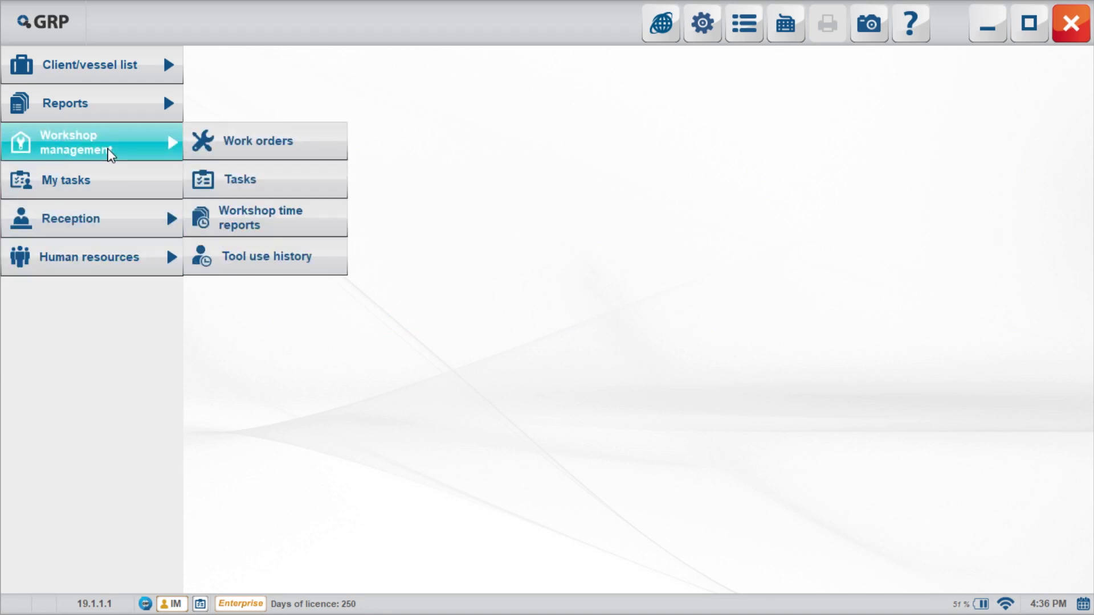
Check the client and vessel list section, then open Reports > Diagnosis Reports
left_click(117, 66)
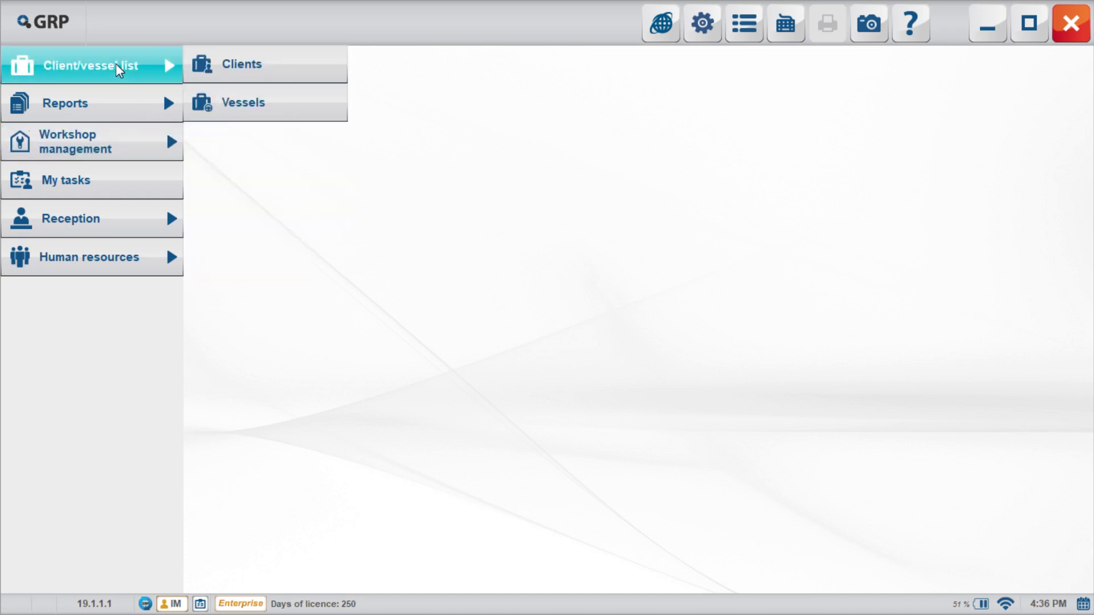
left_click(122, 102)
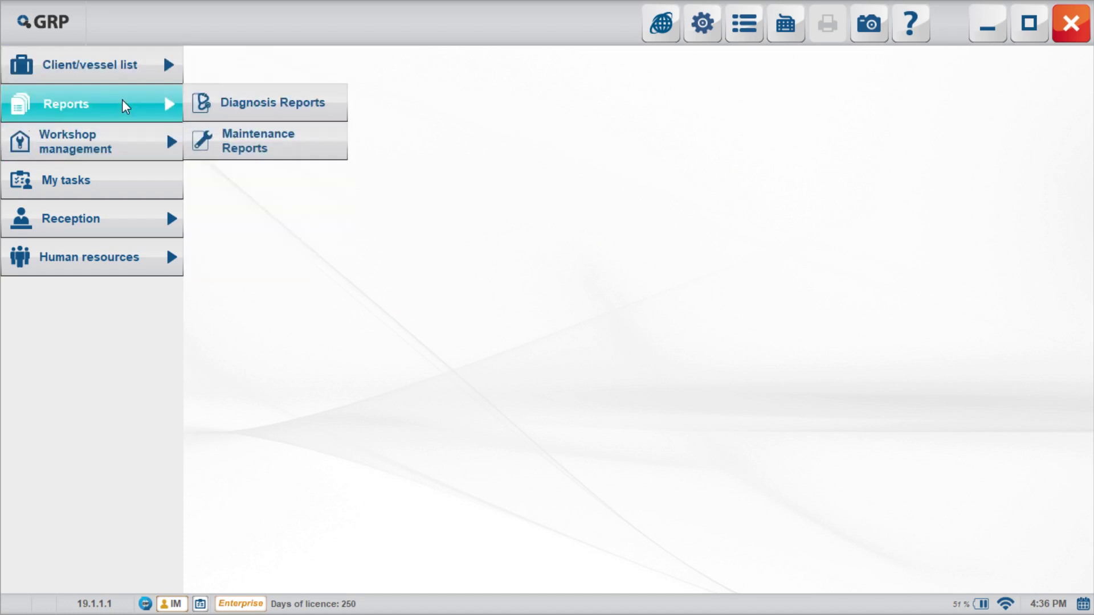
left_click(238, 104)
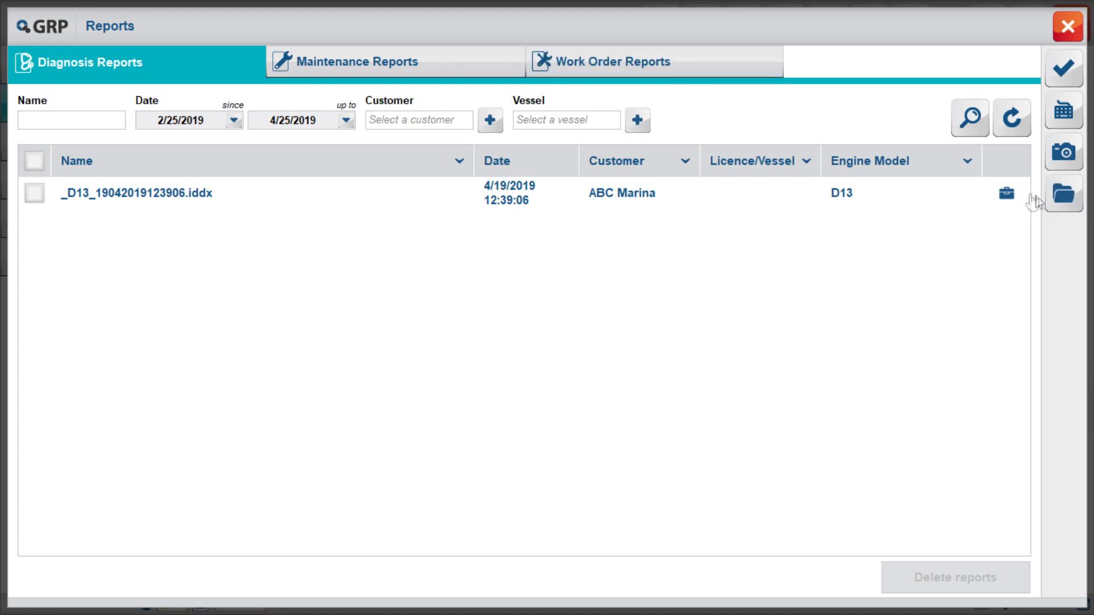
Open the ABC Marina D13 diagnosis report via See report and scroll through its pages
left_click(1006, 193)
left_click(910, 227)
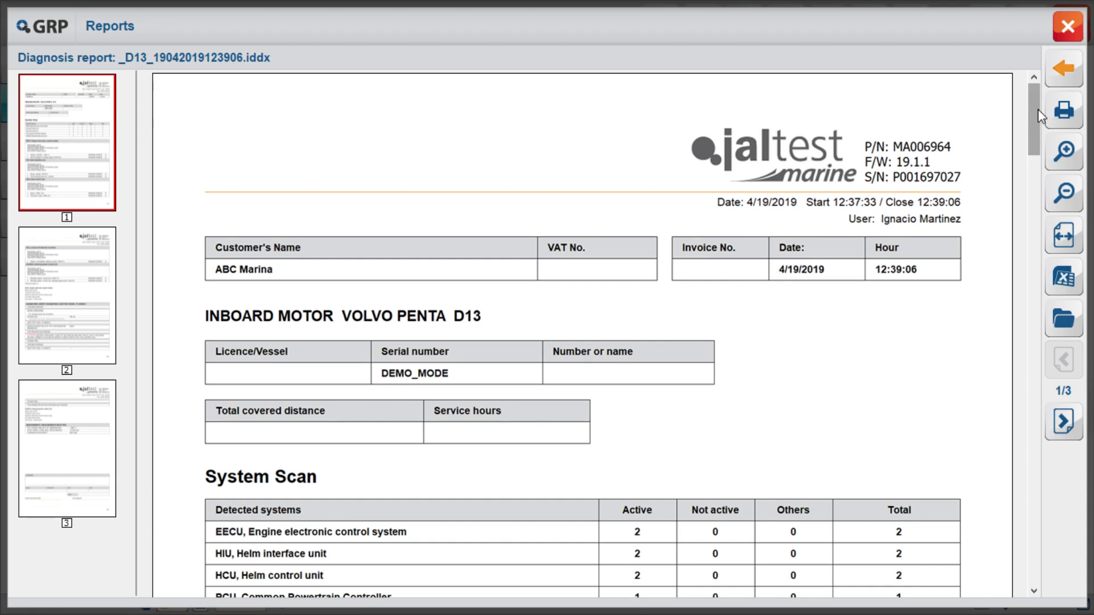
left_click_drag(1034, 111, 1030, 424)
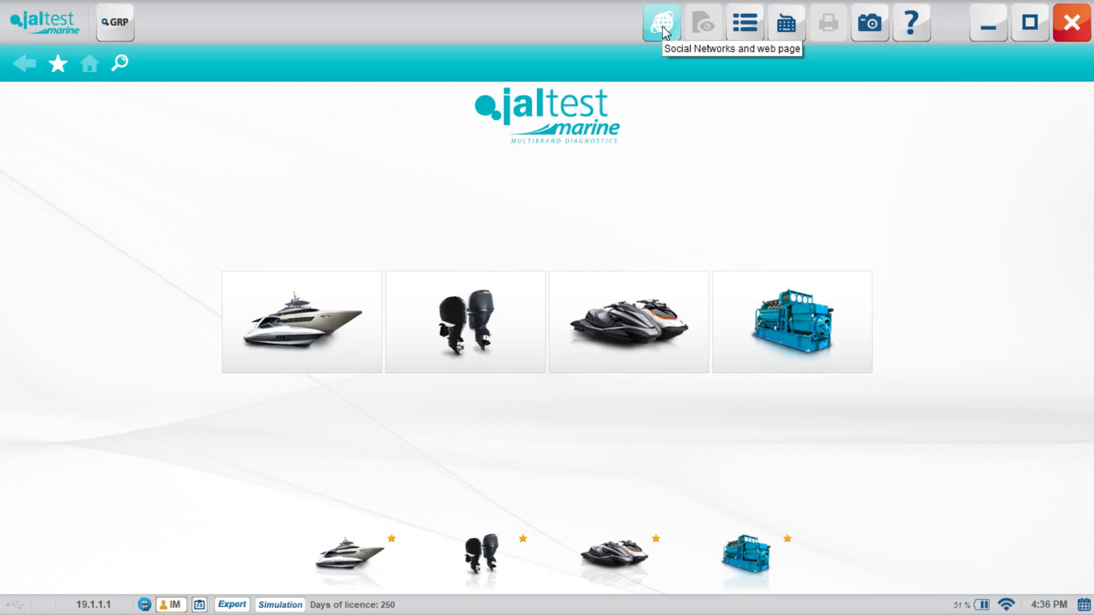
Check the Social Networks and web page links, then bring up the Main menu
left_click(662, 26)
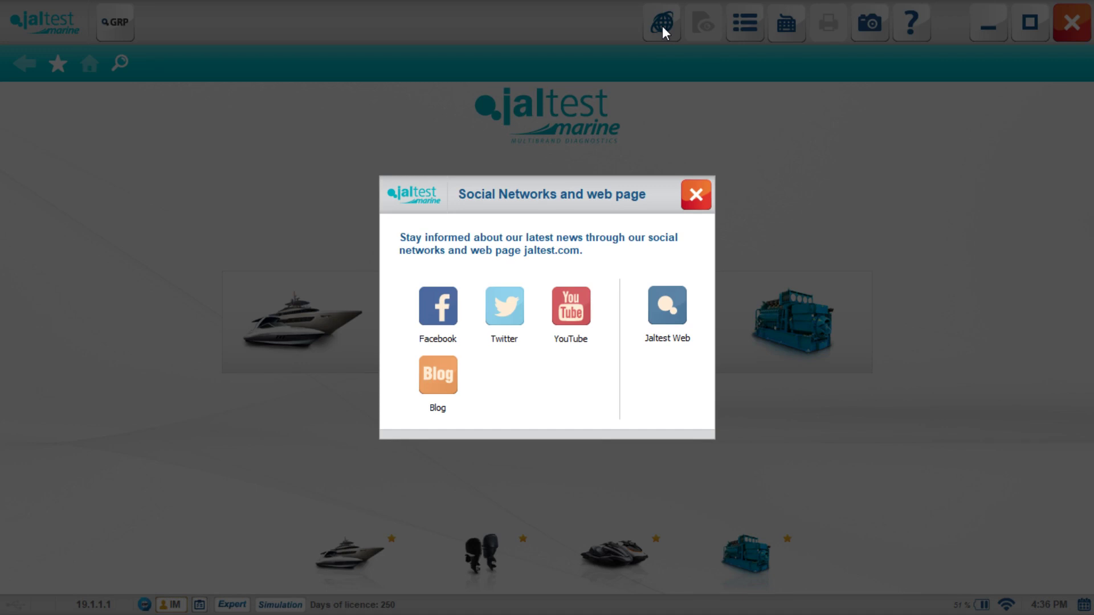
left_click(705, 205)
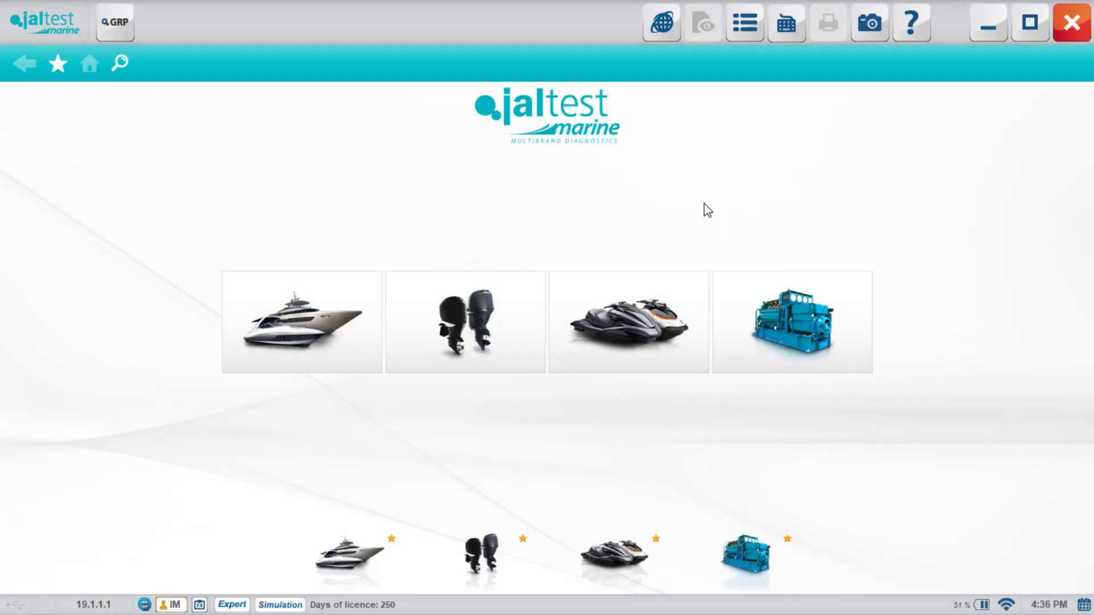
left_click(749, 36)
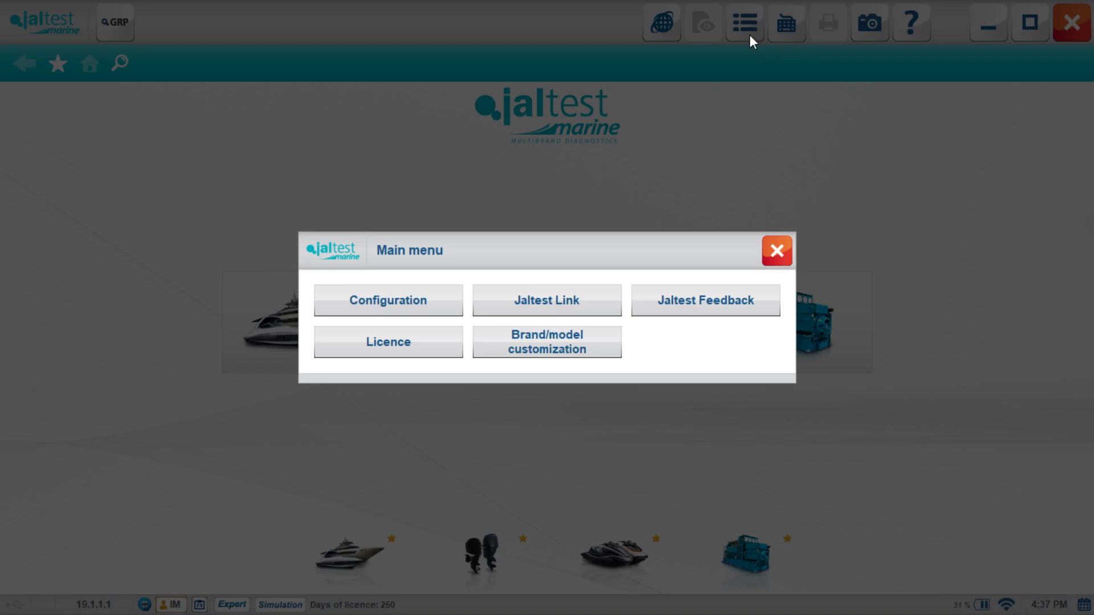
Open the Expert Mode settings in user configuration and scroll through its terms
left_click(387, 300)
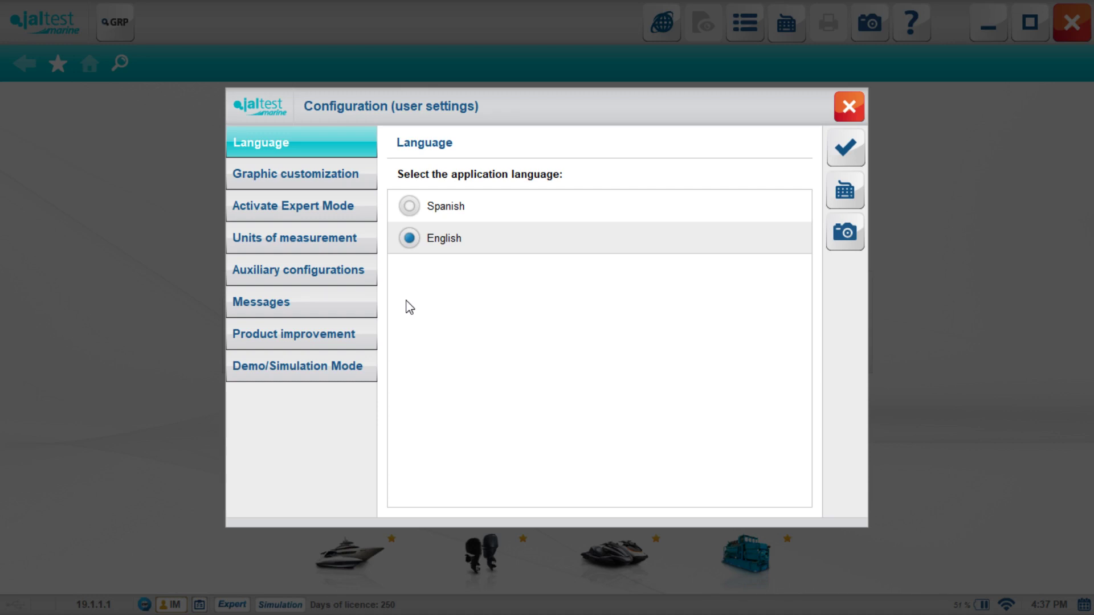
left_click(320, 206)
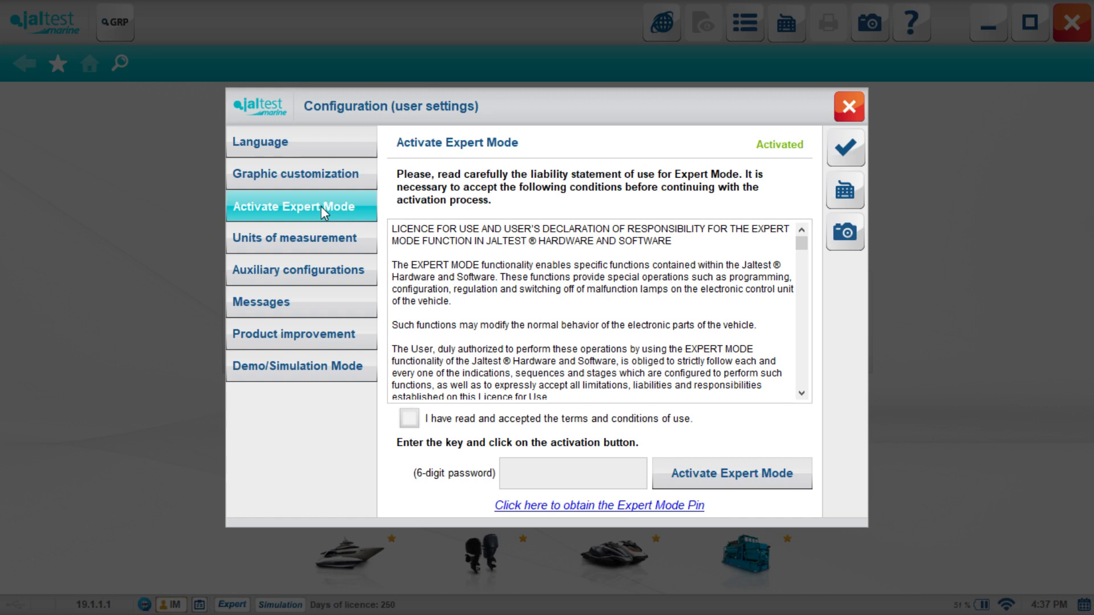
left_click_drag(801, 242, 815, 389)
left_click(409, 421)
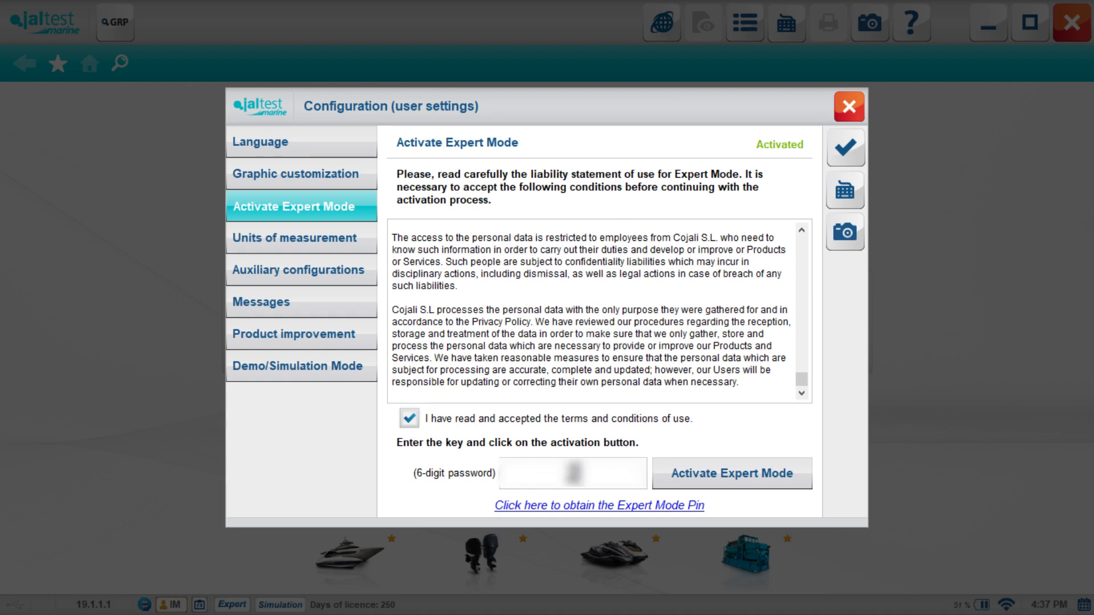
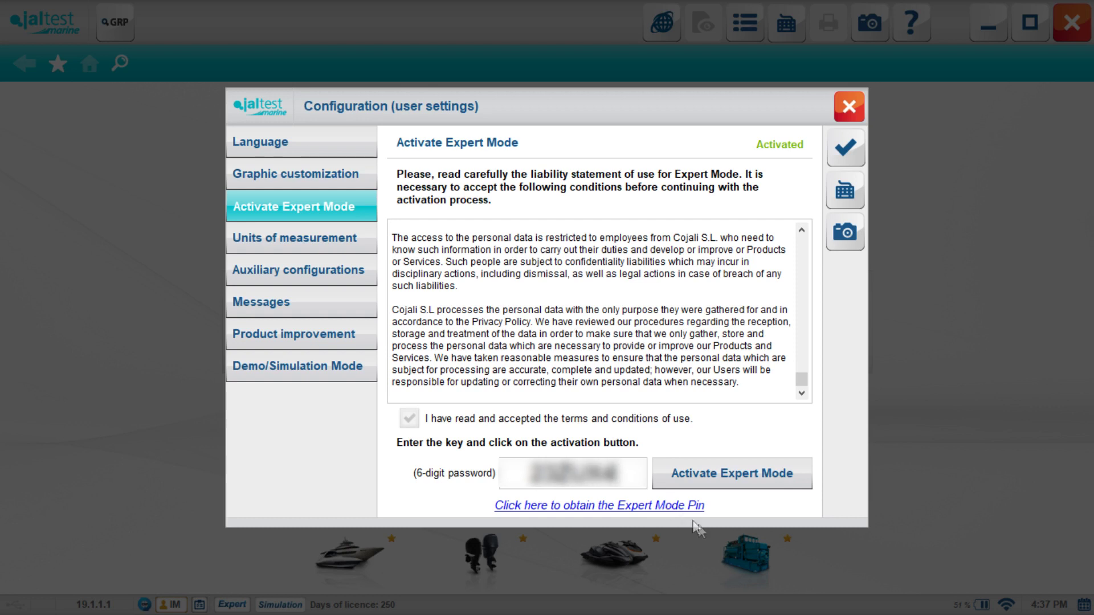
left_click(733, 472)
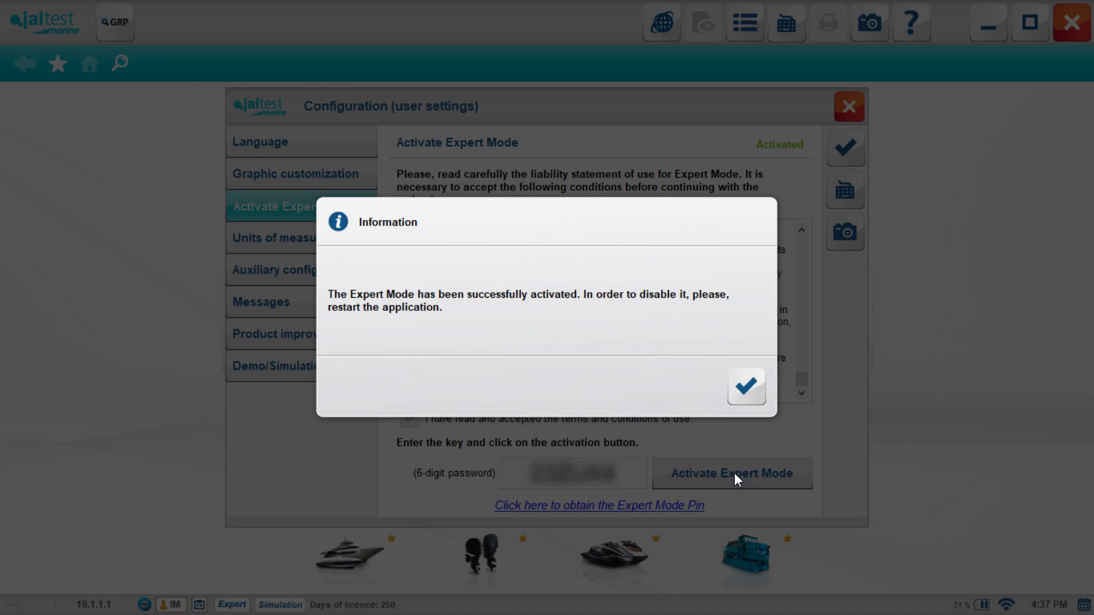
left_click(747, 397)
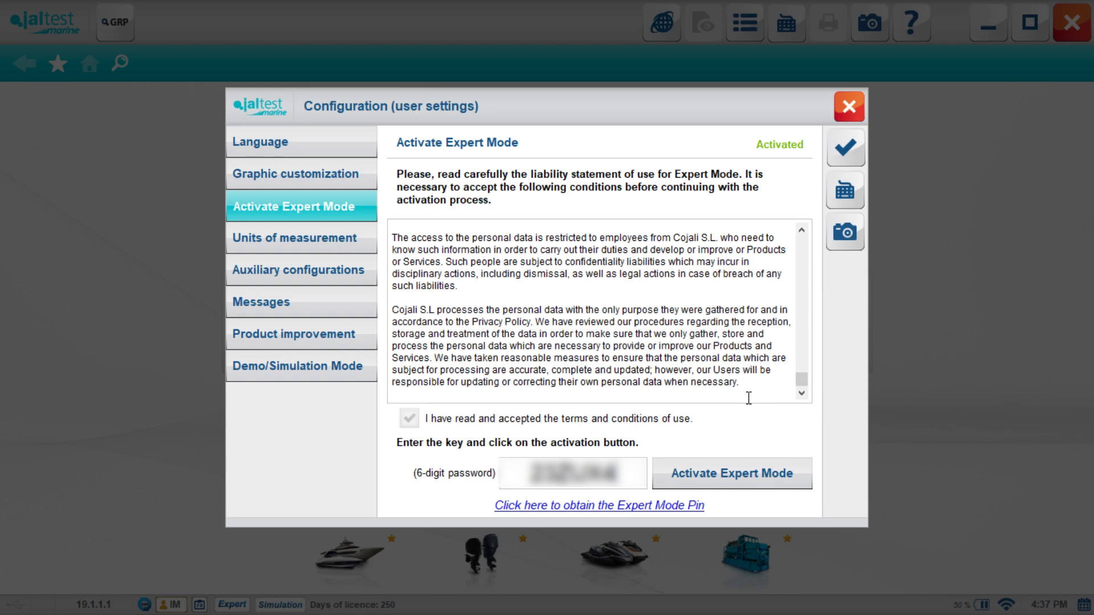
left_click(286, 238)
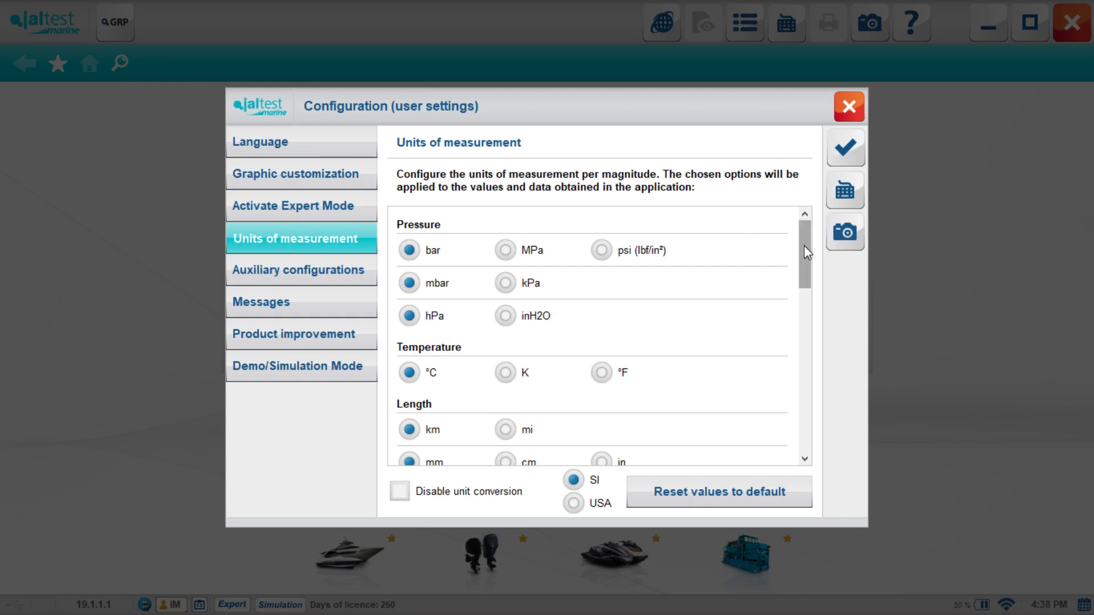
Scroll the units list and bring up the Jaltest Link interface information
left_click_drag(804, 246, 810, 399)
left_click(582, 302)
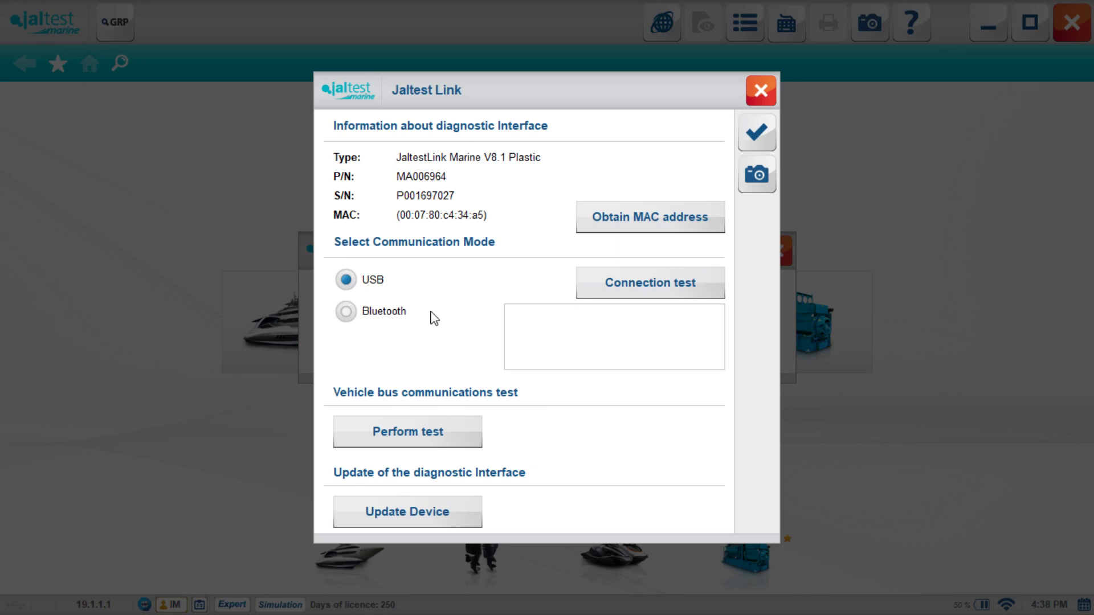
Run the Jaltest Link connection test (firmware 19.1.1), close it, and reach Jaltest Feedback
left_click(649, 281)
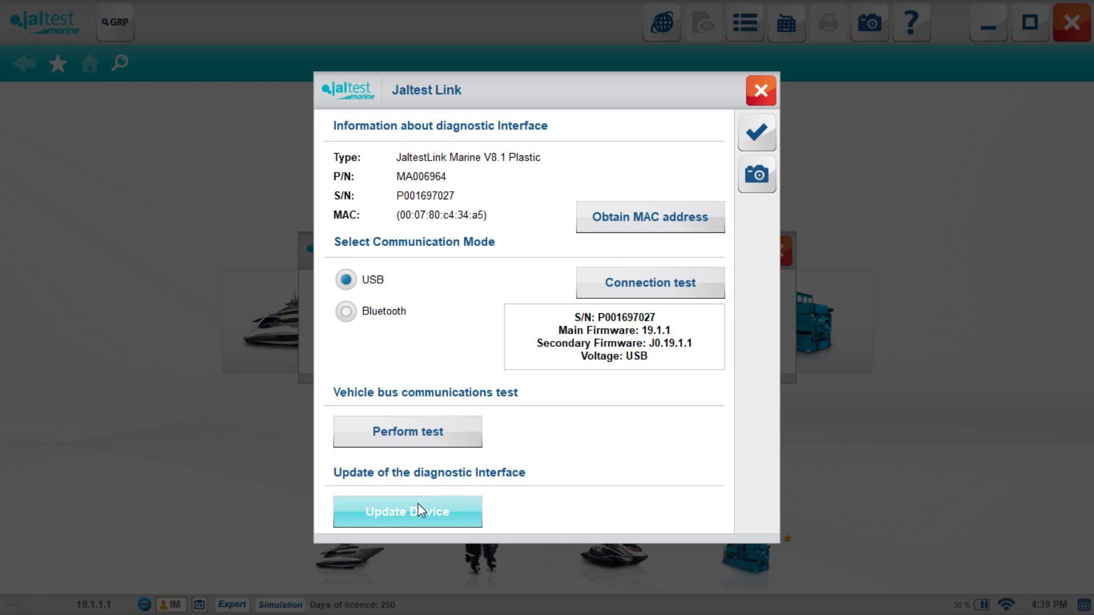
left_click(761, 89)
left_click(703, 292)
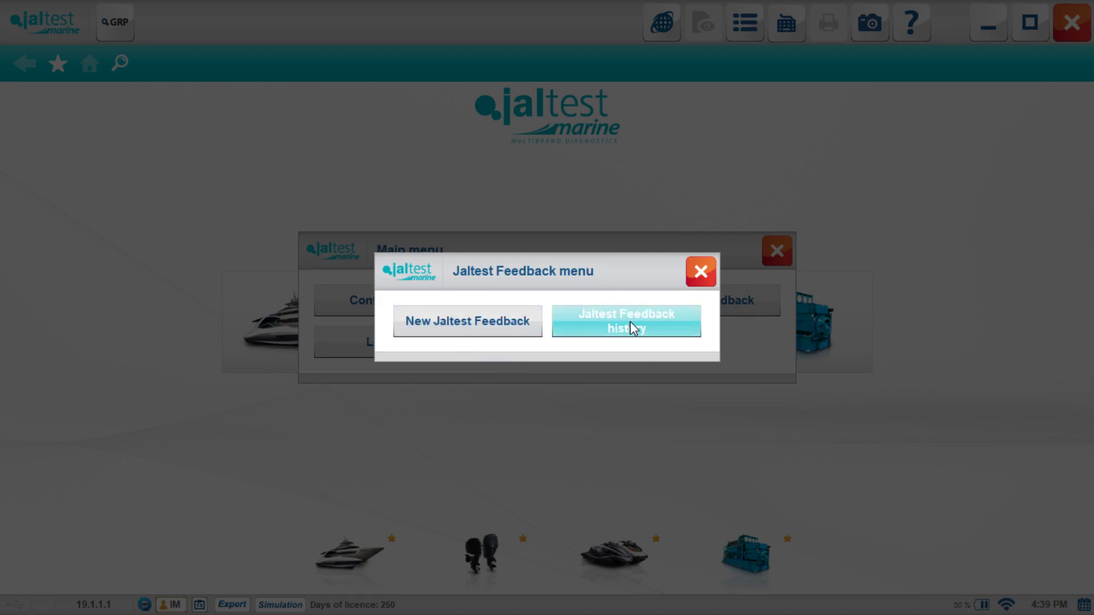
Start a new Jaltest Feedback of type Suggestion
left_click(476, 317)
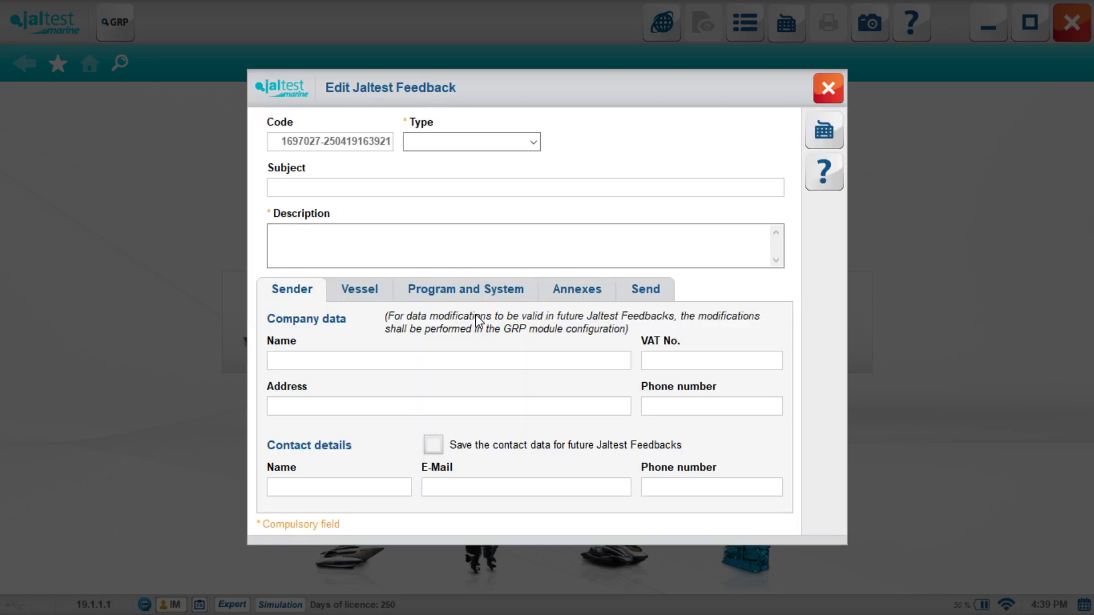
left_click(515, 144)
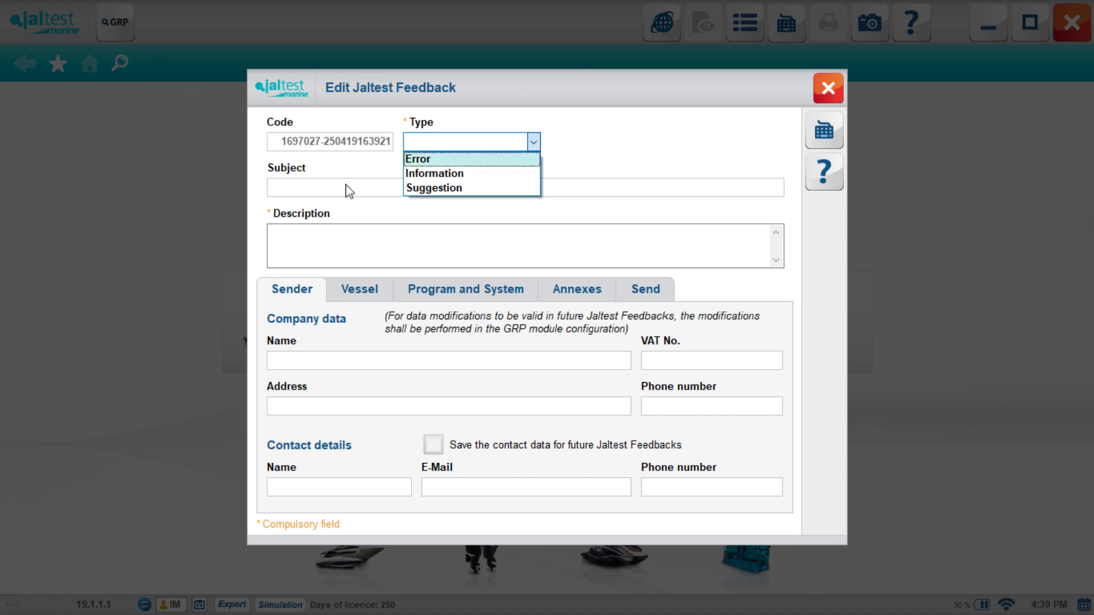
left_click(415, 188)
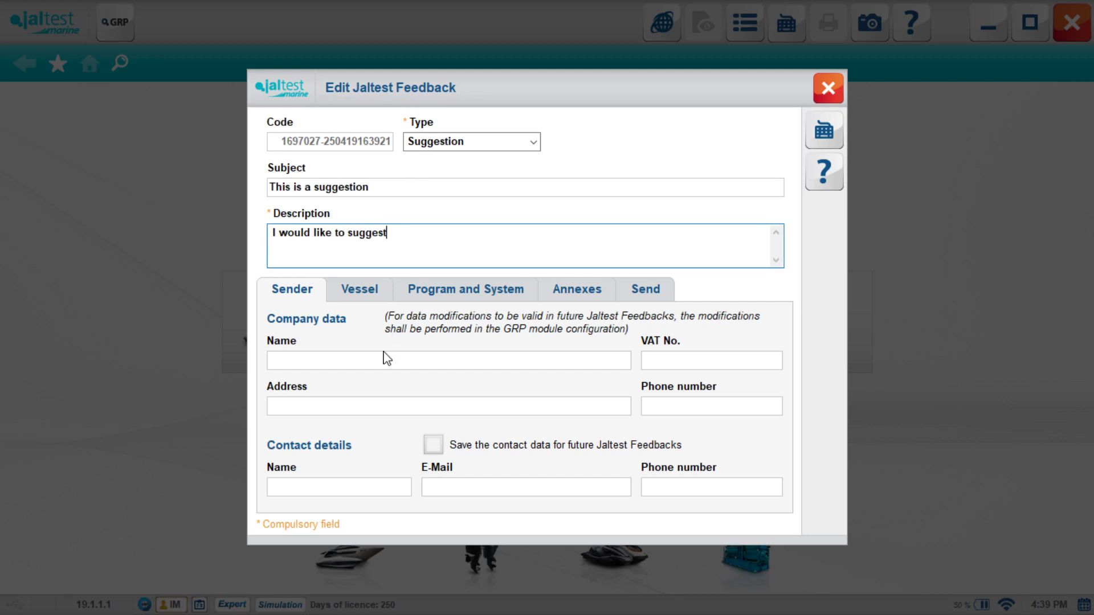
left_click(362, 490)
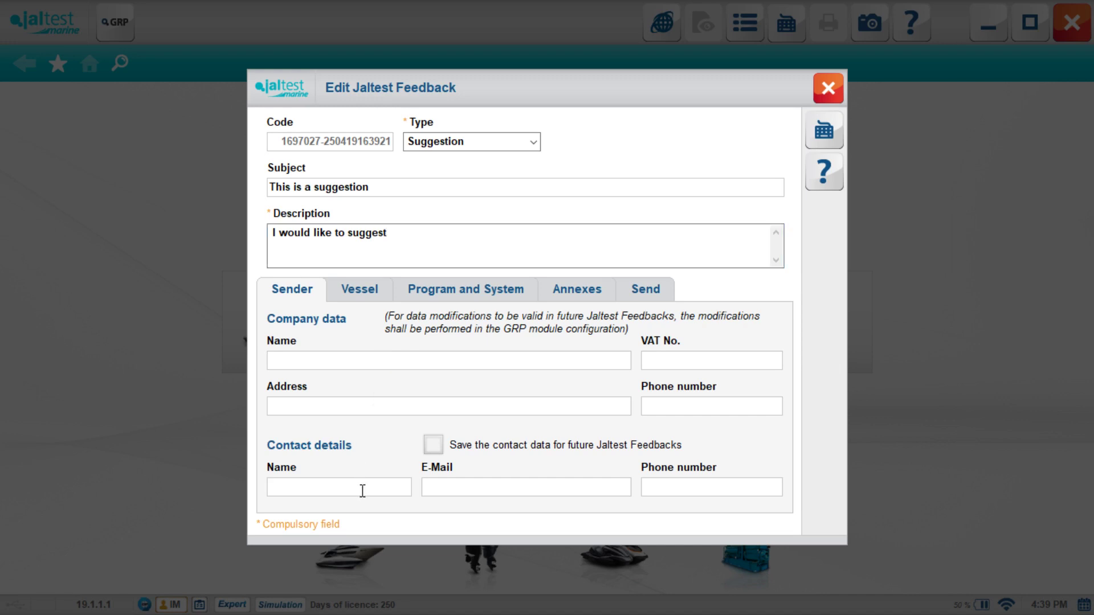
type("Mike")
key("Tab")
key("Tab")
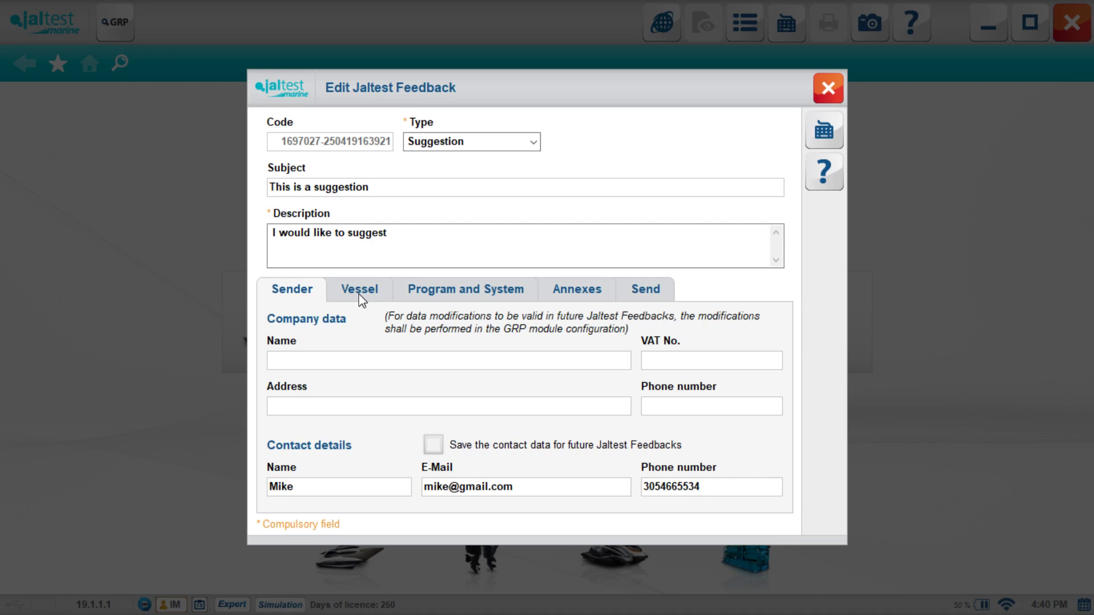
Set the vessel system to EMM, Engine Management Module, with chassis number 3467865
left_click(360, 290)
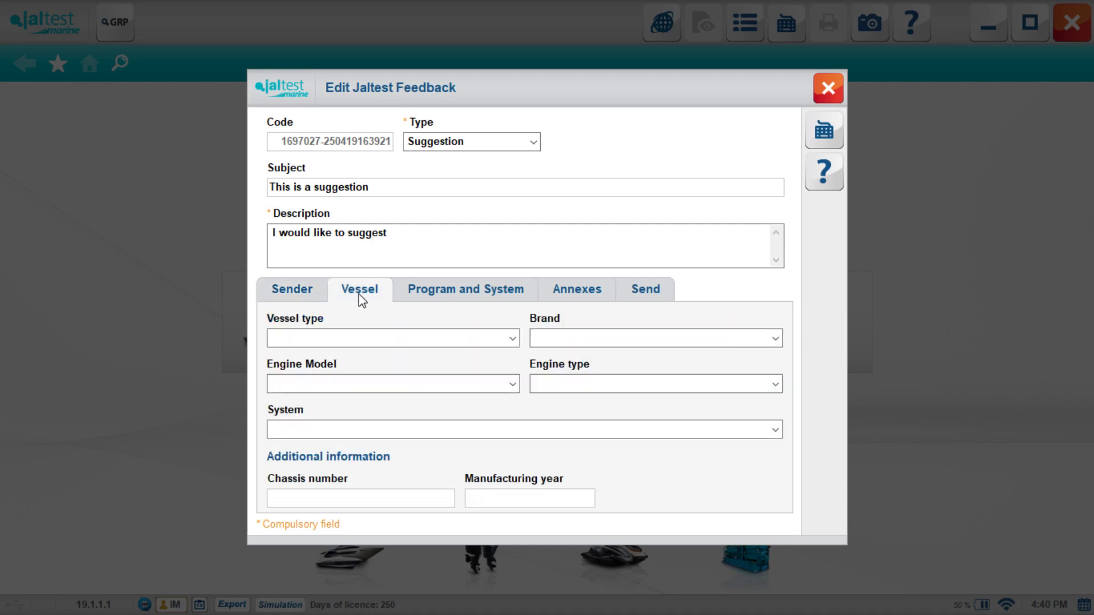
left_click(450, 342)
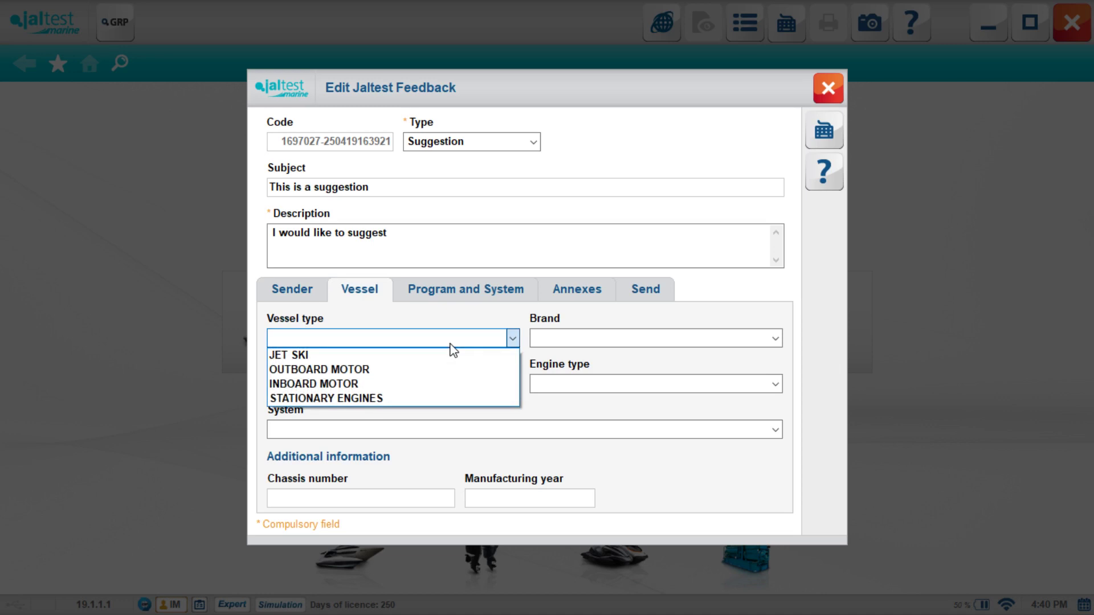
left_click(494, 447)
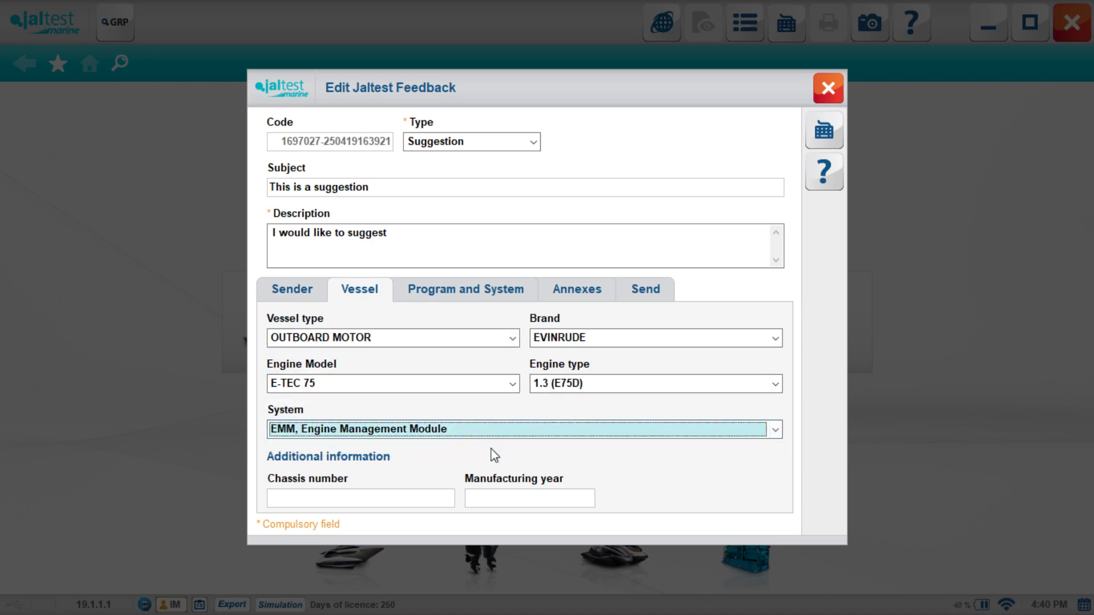
left_click(374, 503)
type("3467865")
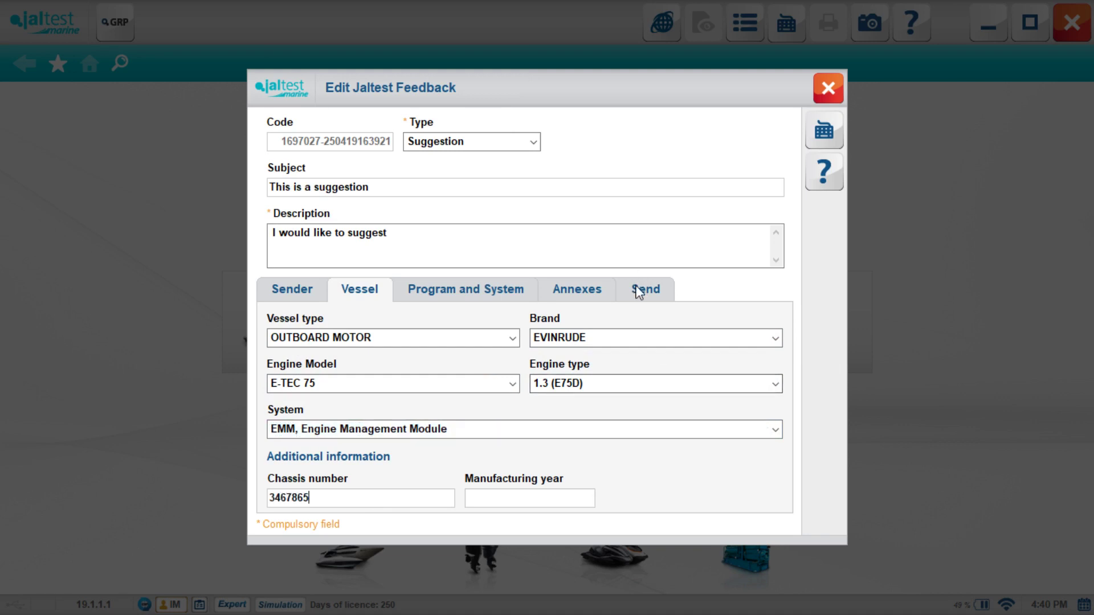
Accept the privacy policy on the Send tab, then close the feedback form
left_click(641, 289)
left_click(369, 395)
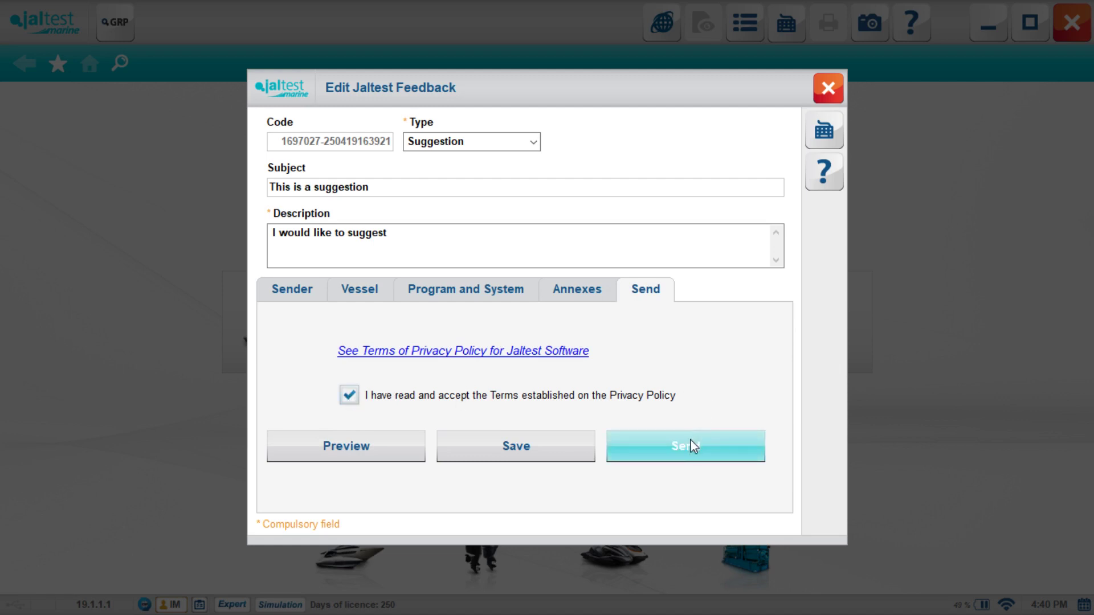
left_click(835, 98)
Discard the unsent feedback and open the Jaltest Feedback history
left_click(449, 377)
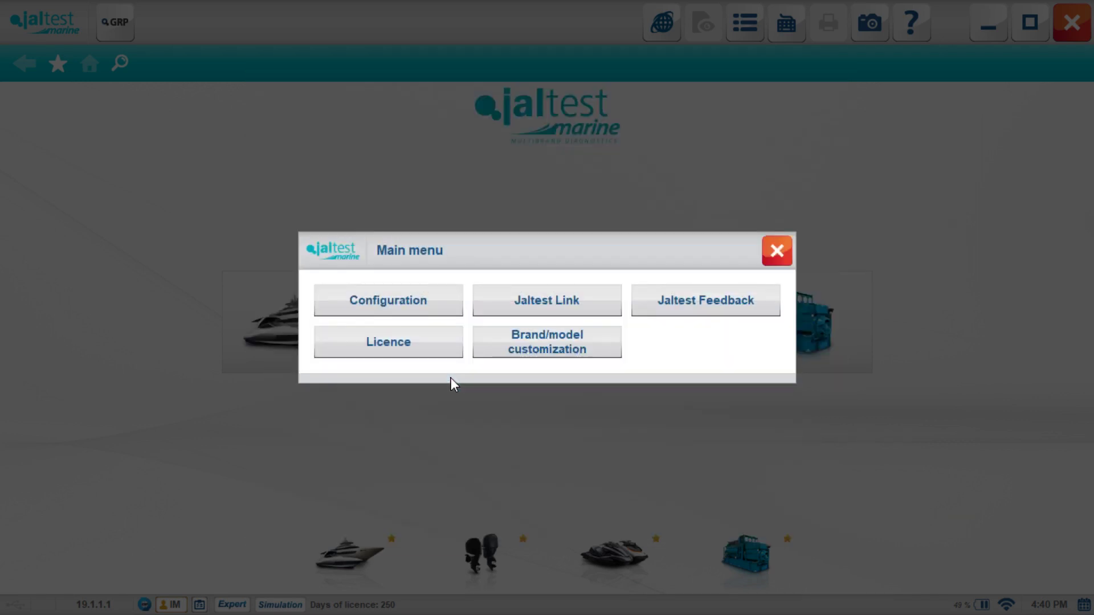
left_click(705, 304)
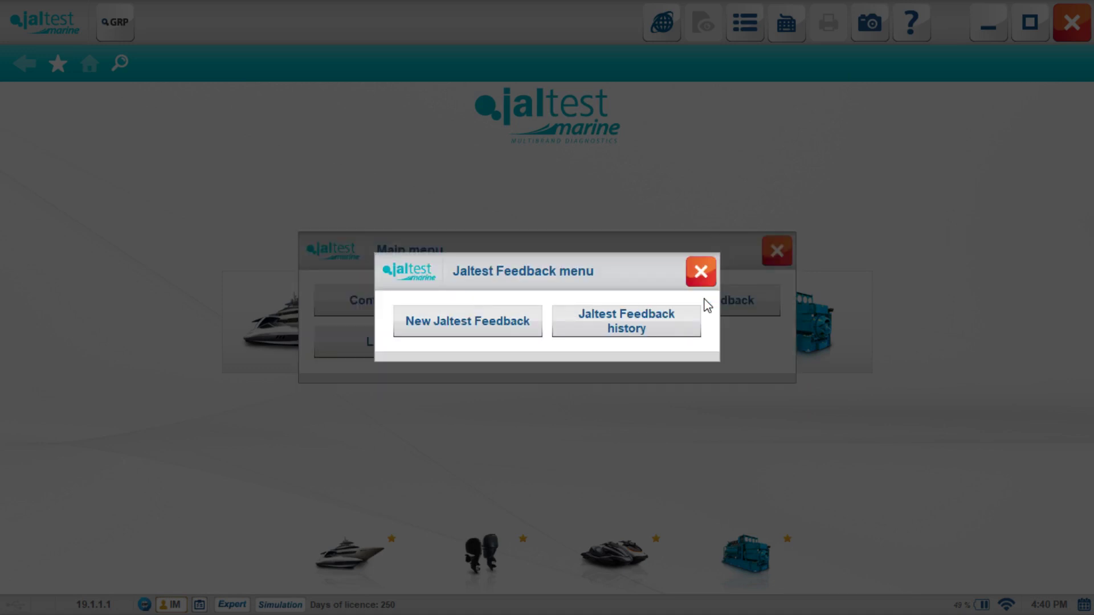
left_click(634, 319)
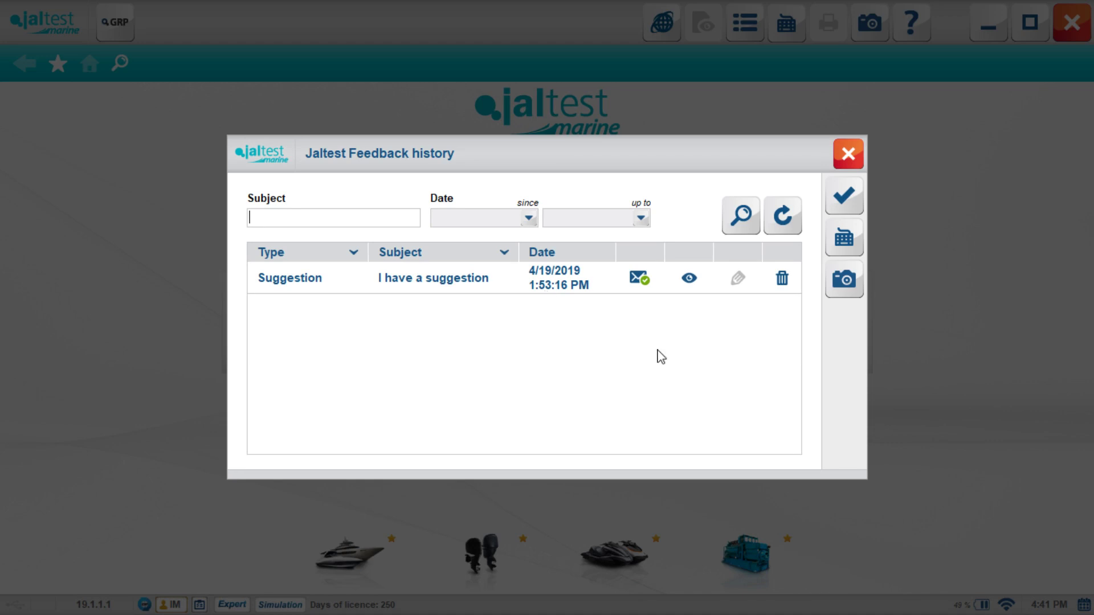
Read the earlier suggestion, close the history, and view the licence information
left_click(689, 278)
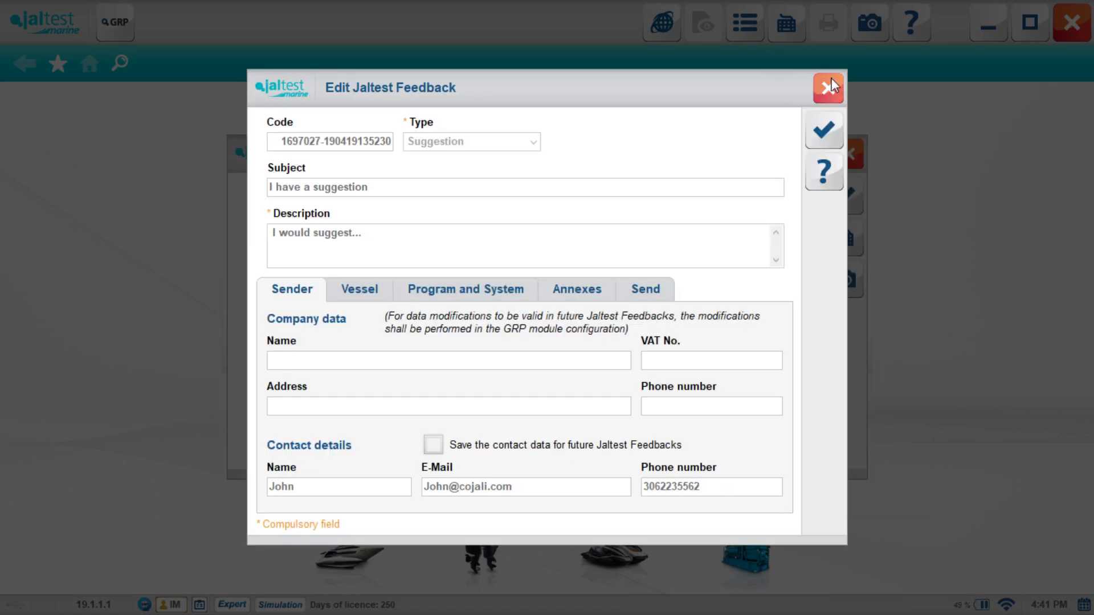
left_click(830, 87)
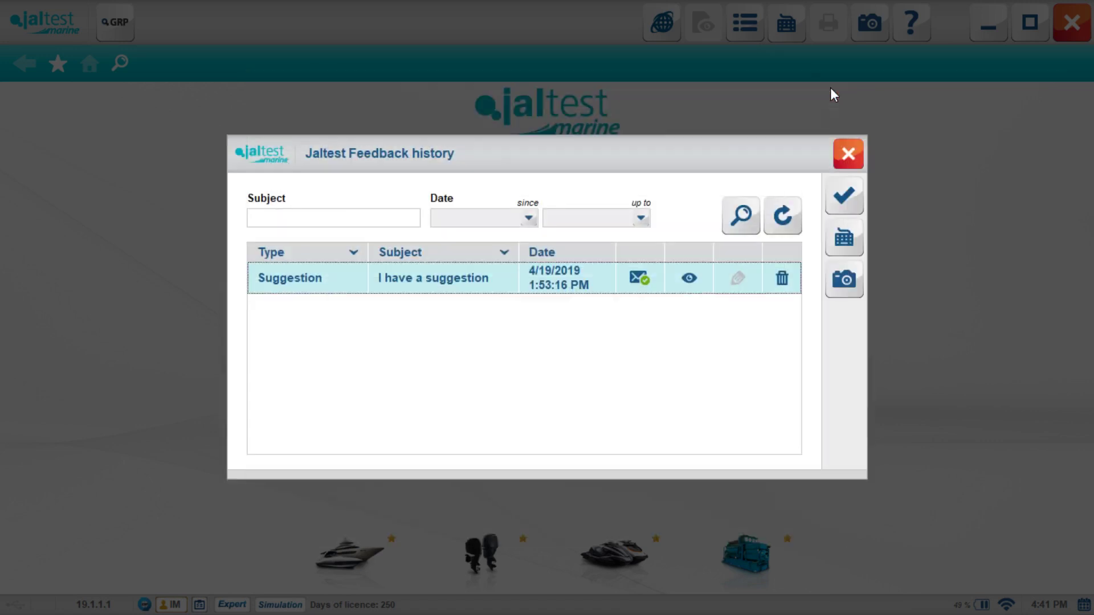
left_click(850, 157)
left_click(418, 344)
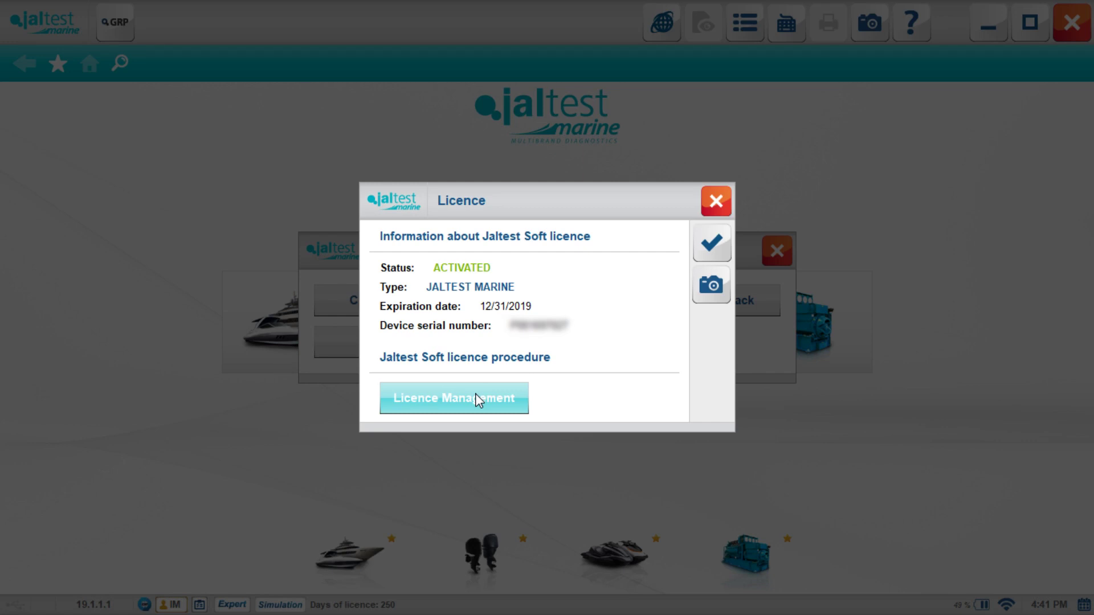
Start a new custom brand of vessel type INBOARD MOTOR, named AVC
left_click(716, 201)
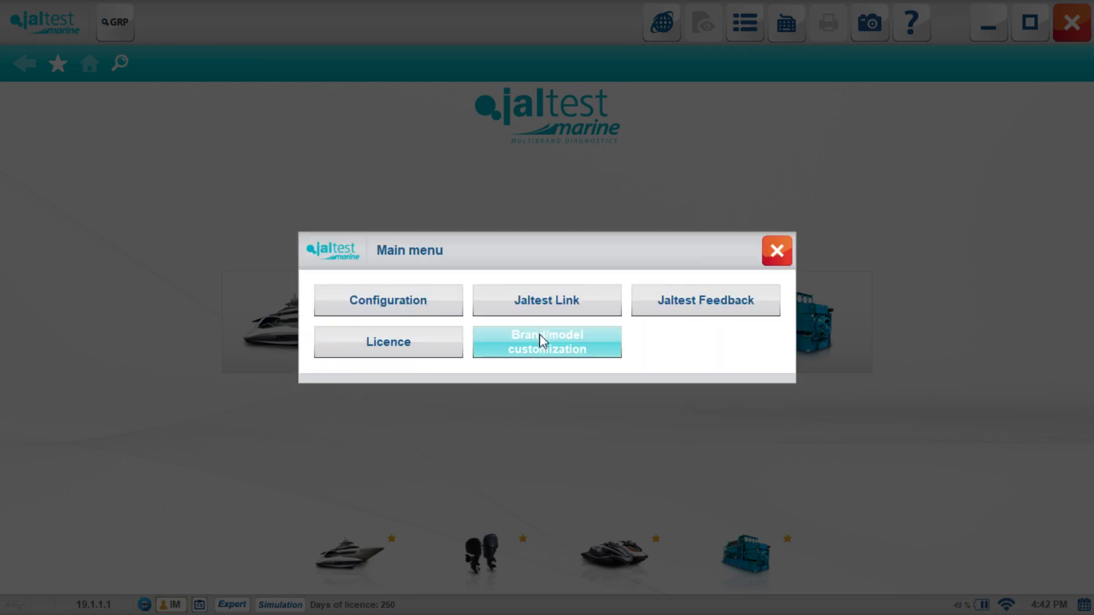
left_click(542, 344)
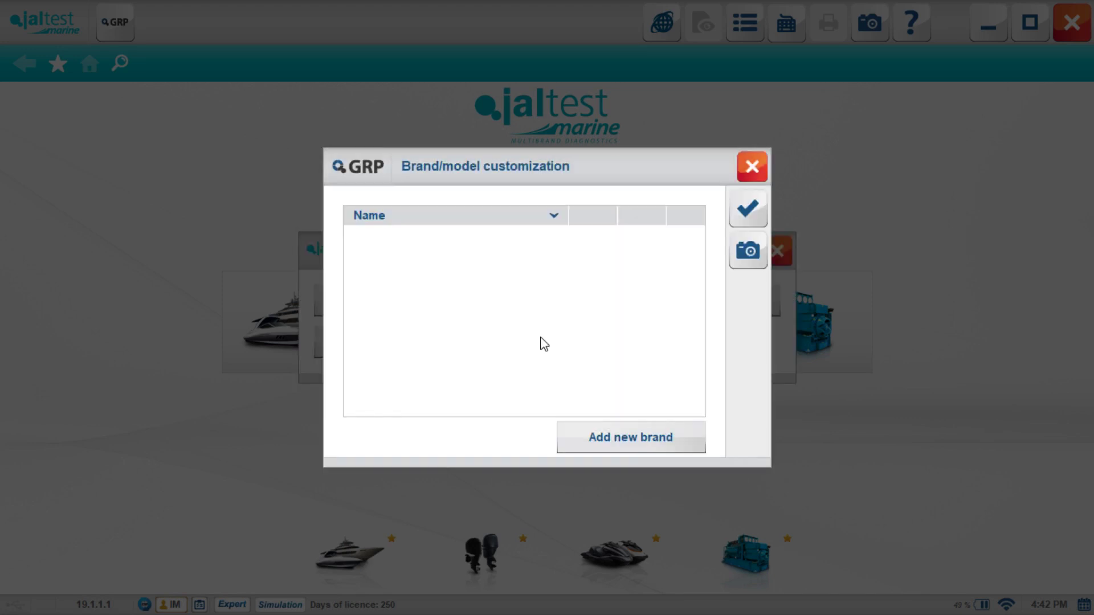
left_click(637, 436)
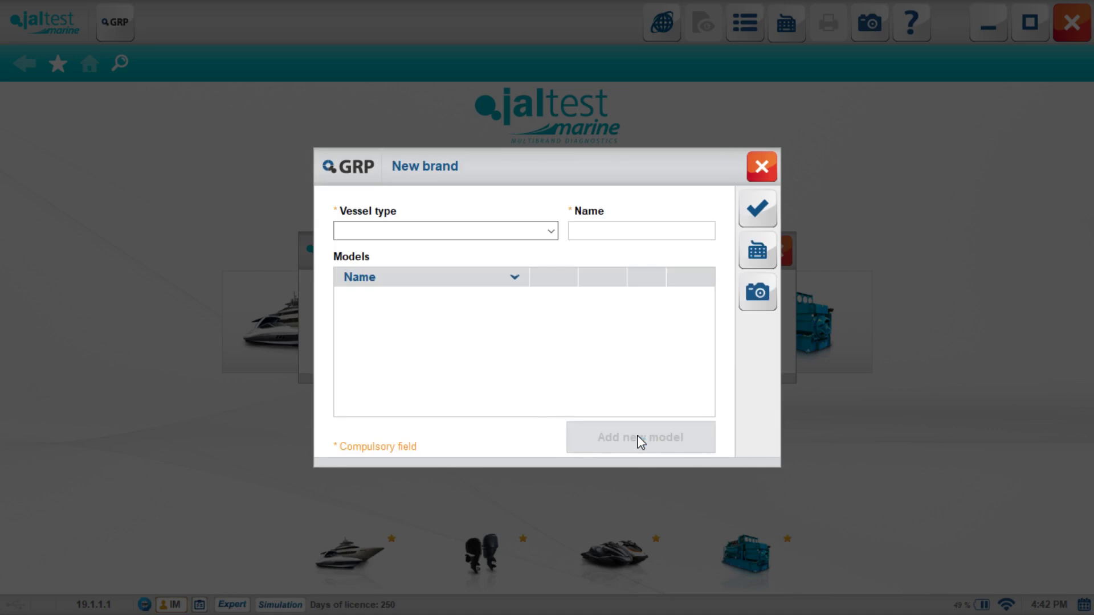
left_click(501, 229)
left_click(488, 276)
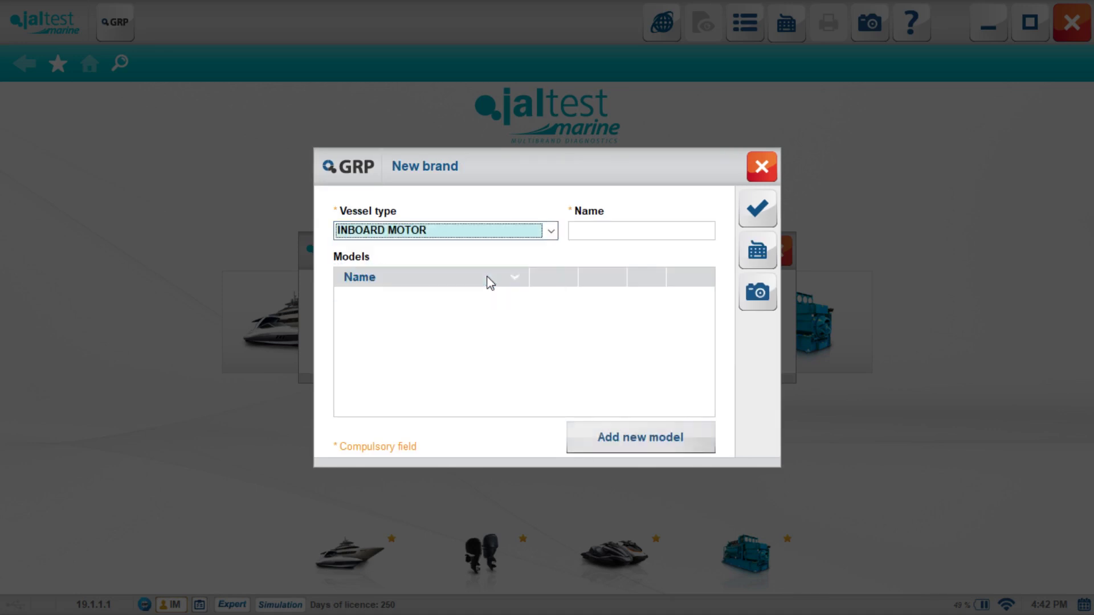
left_click(657, 227)
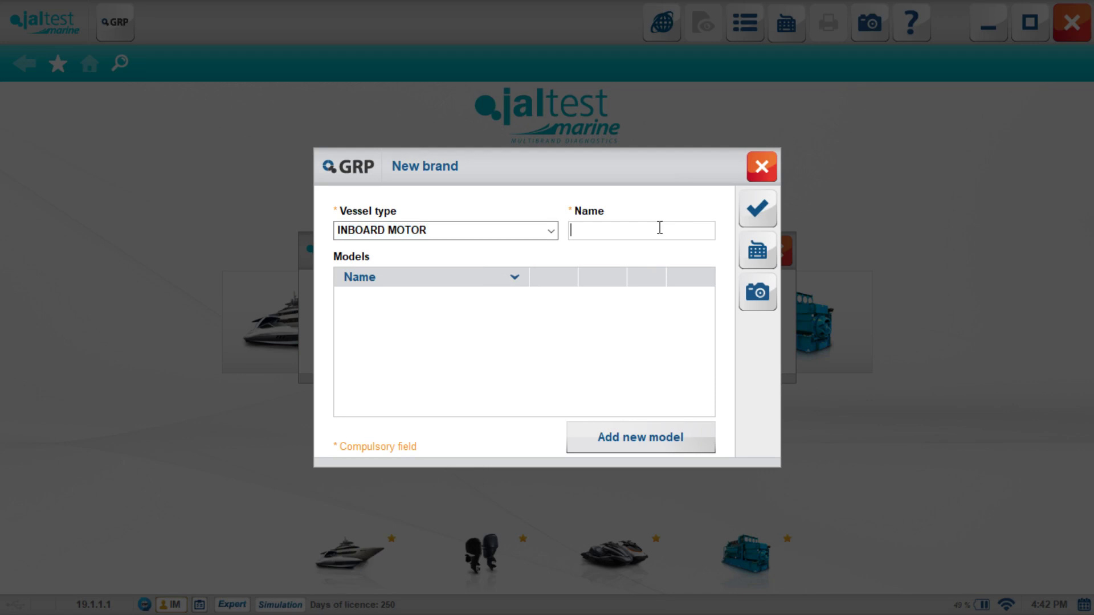
type("AV")
type("C")
Add Model ZZ with the Caterpillar C-12 ECM, Engine Control Module system
left_click(640, 437)
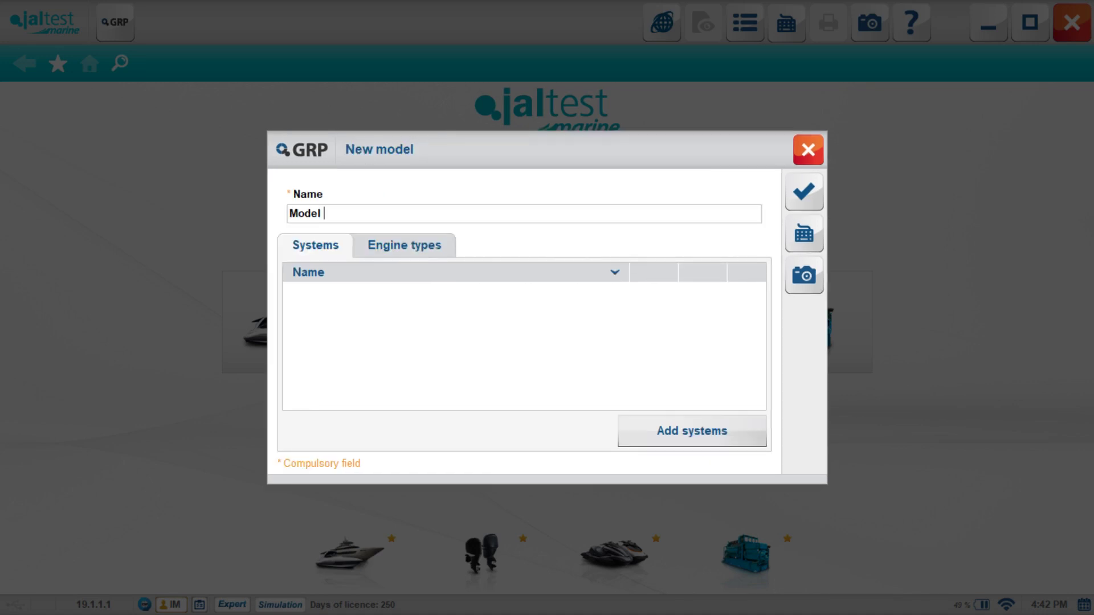
type("ZZ")
left_click(712, 434)
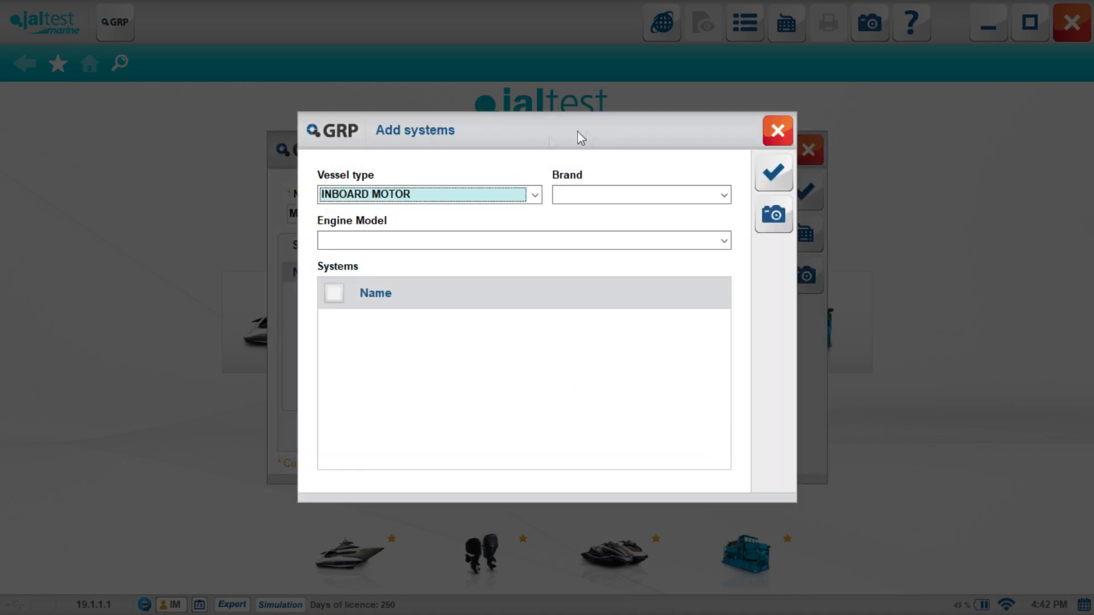
left_click(605, 199)
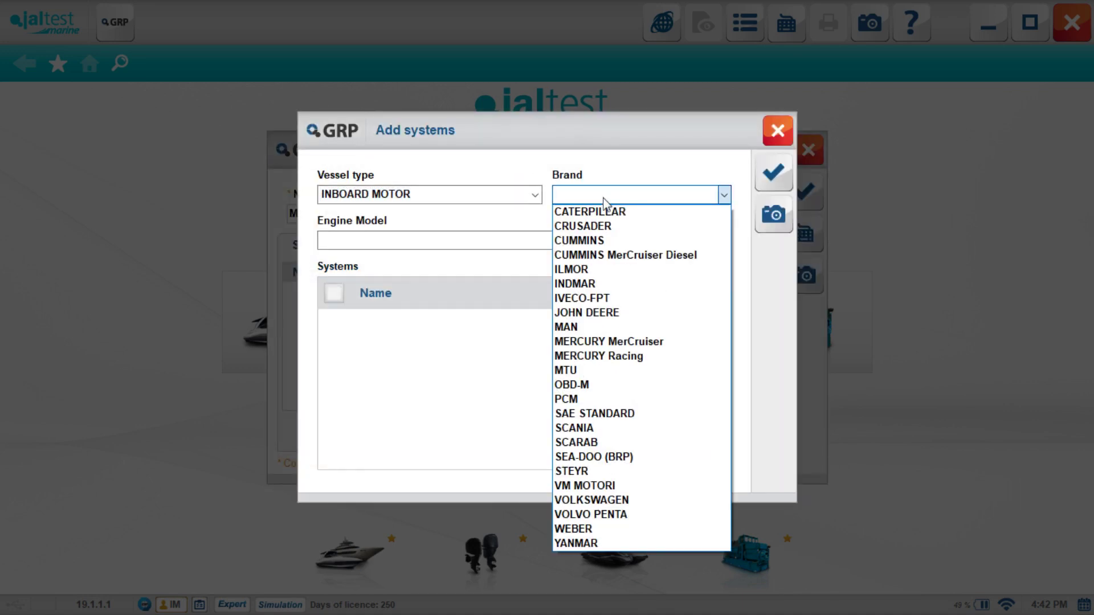
left_click(605, 211)
left_click(527, 236)
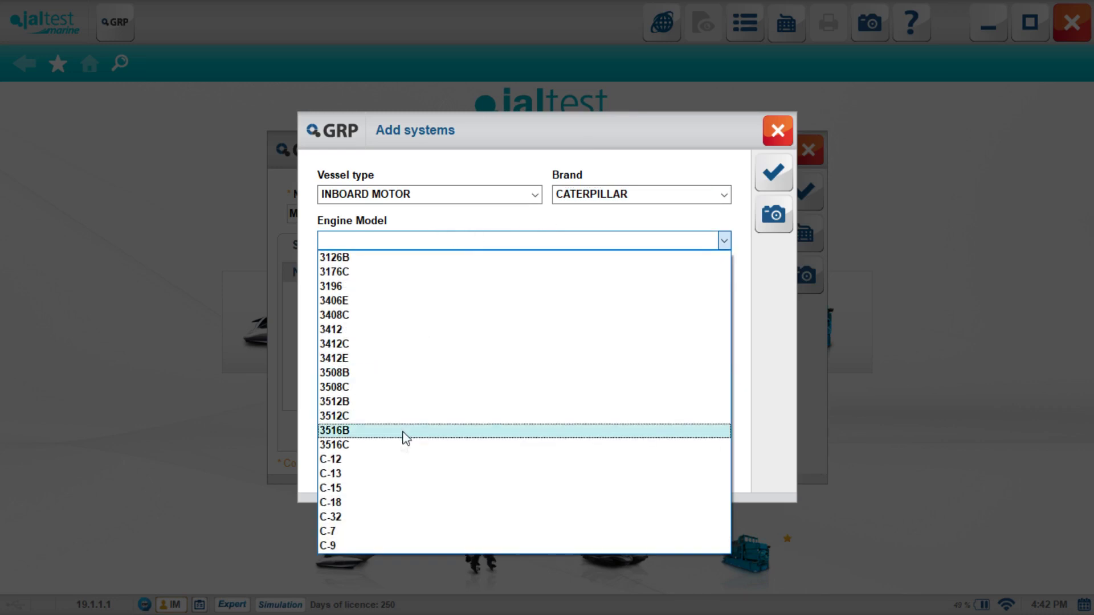
left_click(399, 459)
left_click(334, 327)
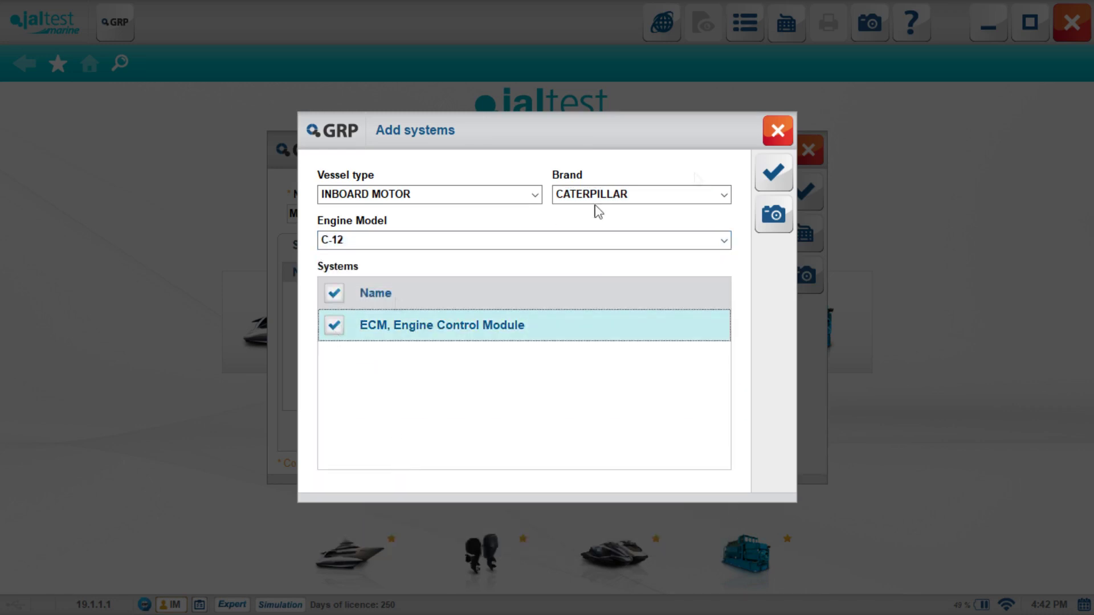
left_click(773, 172)
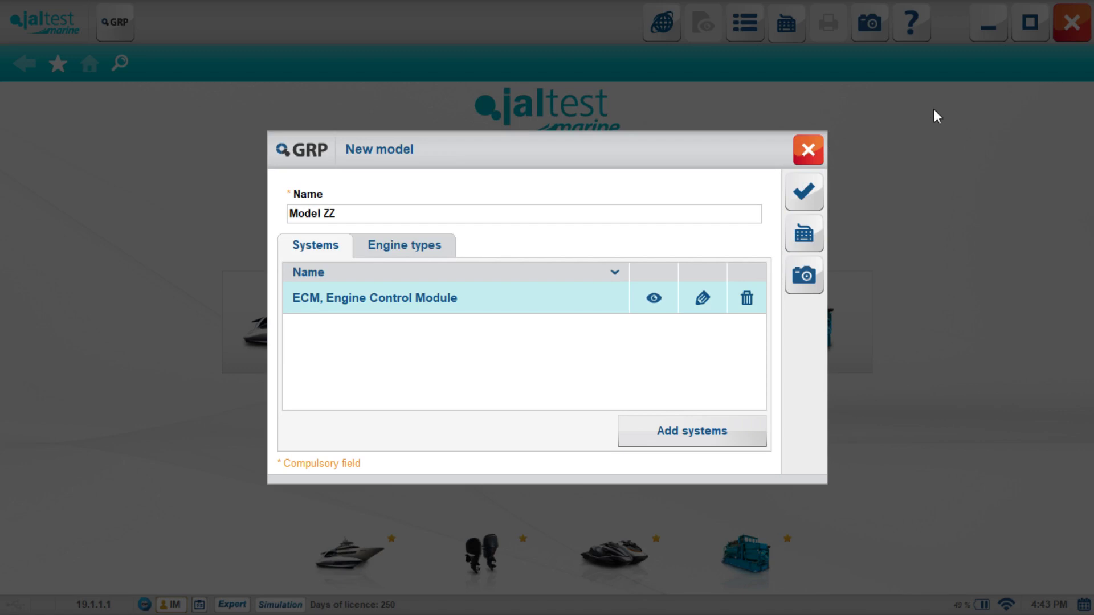
Save Model ZZ and brand ABC, accept the customization, and decline GRP synchronisation
left_click(812, 188)
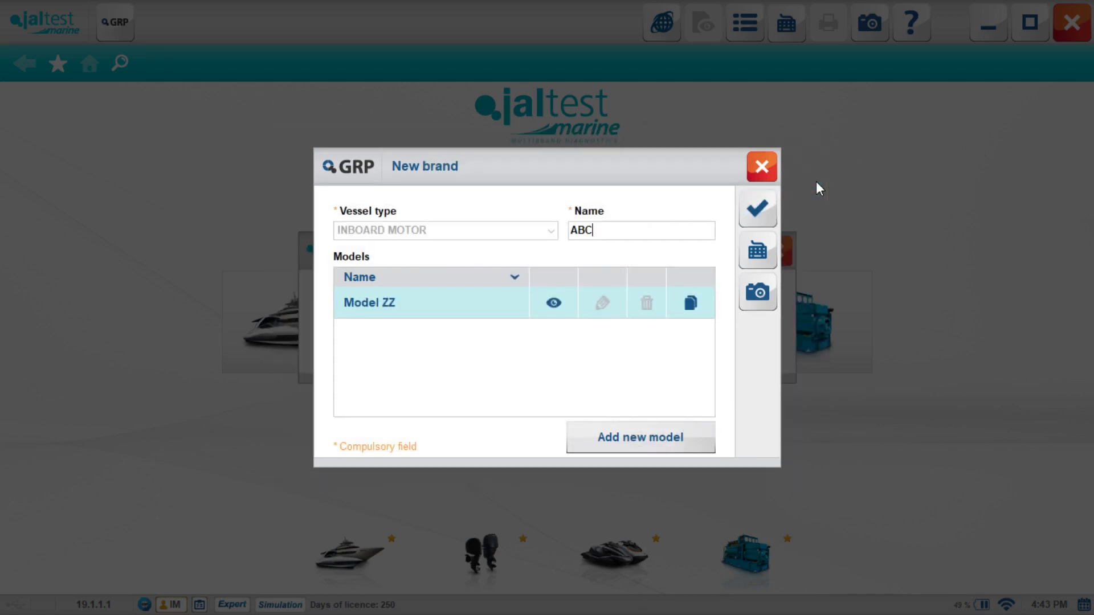
left_click(764, 200)
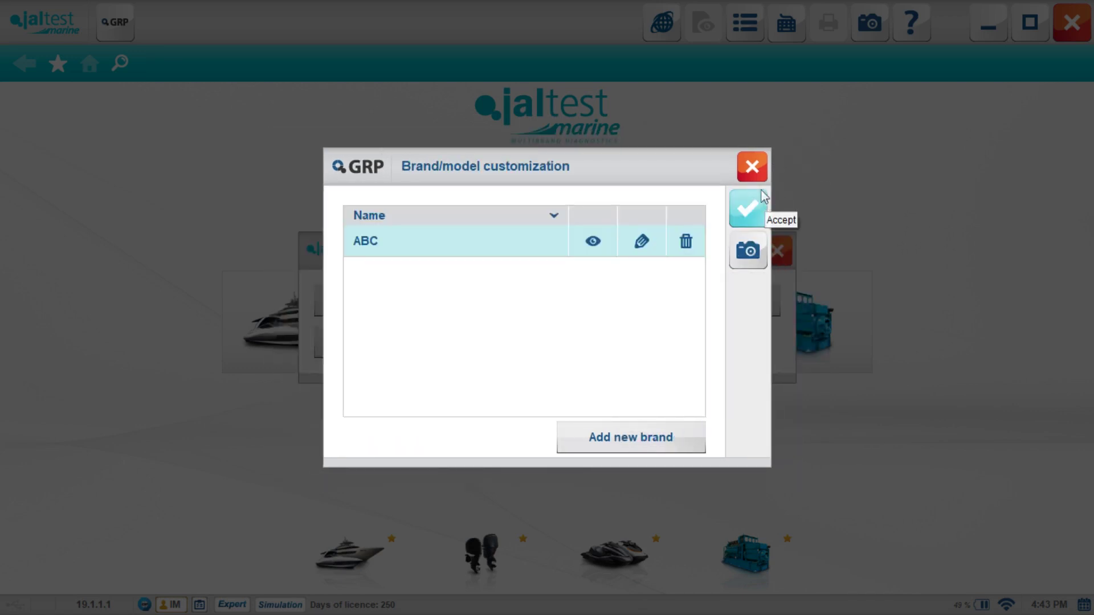
left_click(755, 206)
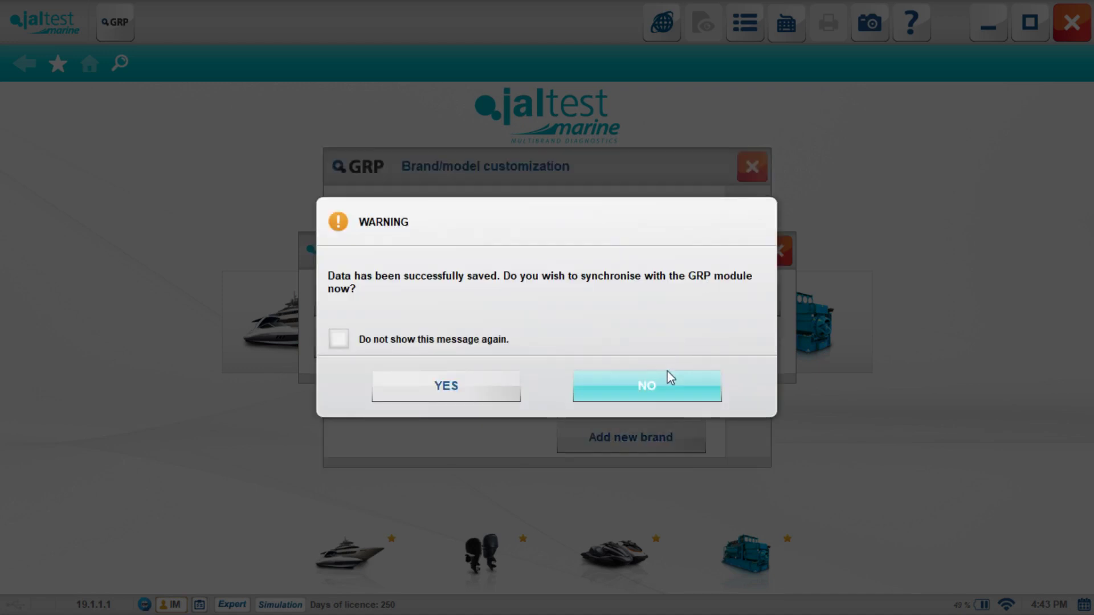
left_click(666, 377)
Go to Inboard Motor, brand ABC, Model ZZ to reach its ECM systems page
left_click(775, 249)
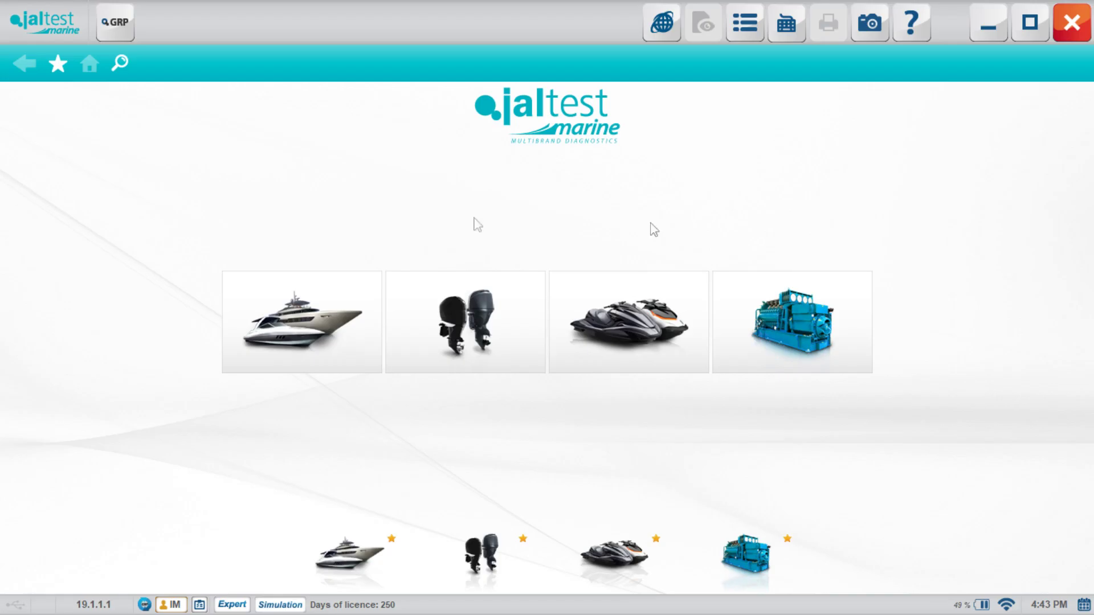
left_click(308, 328)
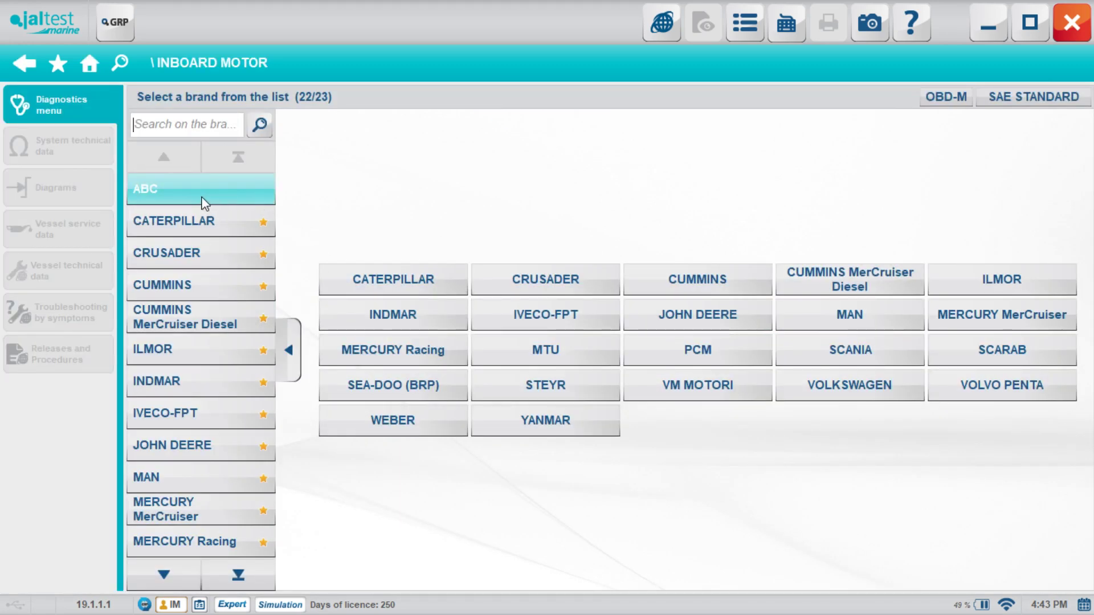
left_click(202, 200)
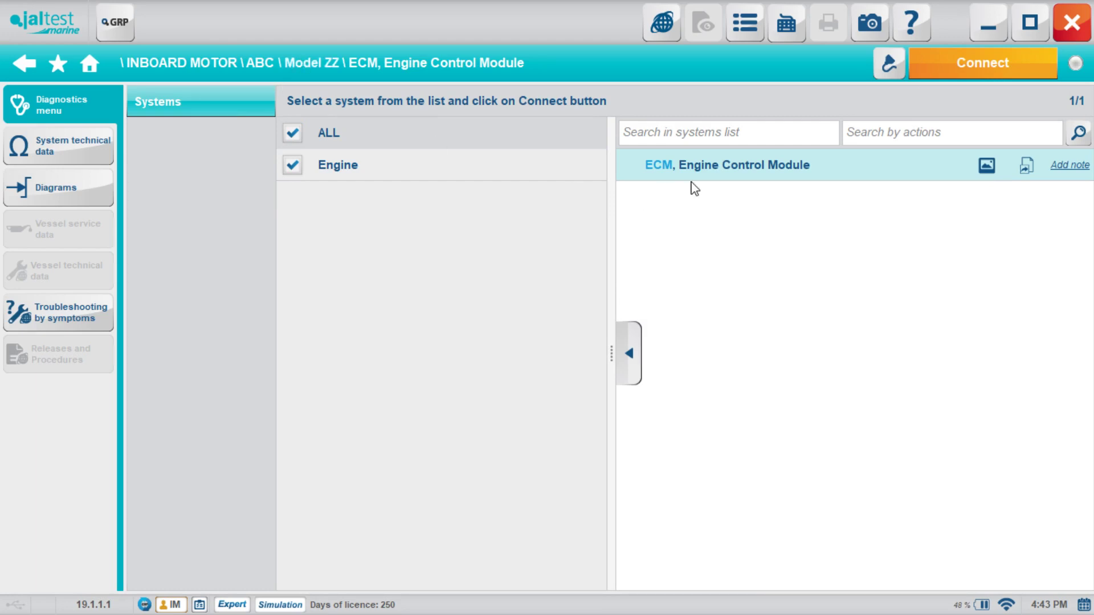
From the home screen, open the on-screen keyboard, press a key, then close it
left_click(90, 63)
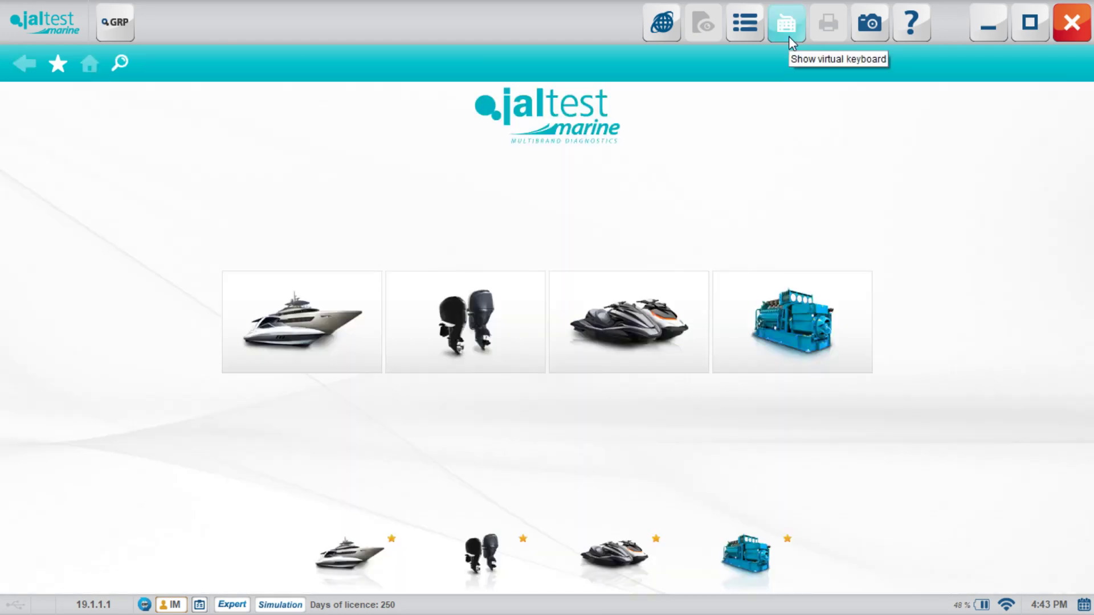
left_click(788, 36)
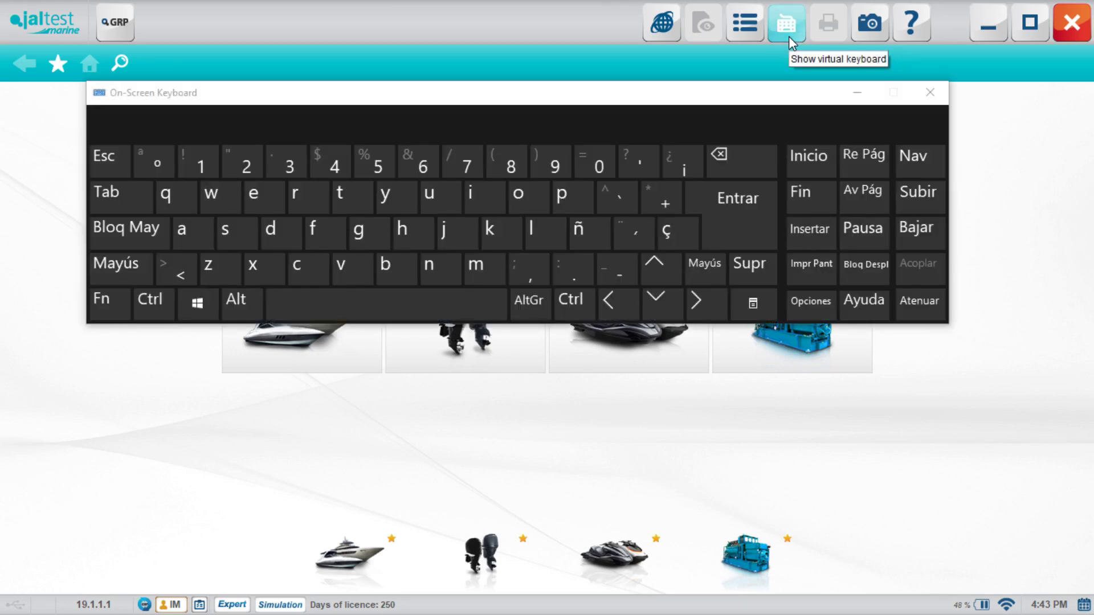
left_click(546, 231)
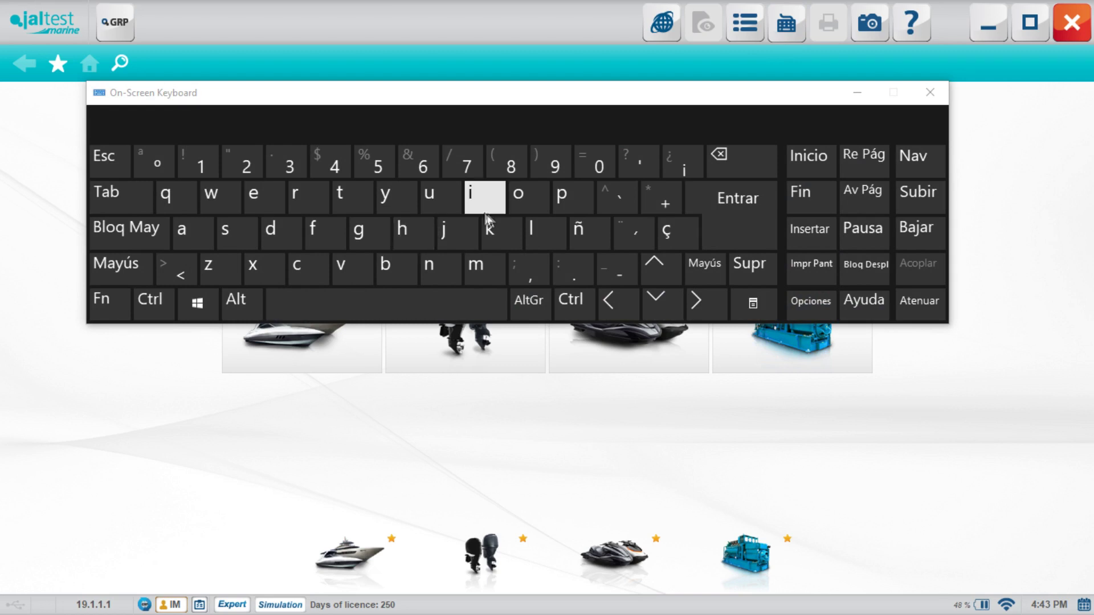
left_click(933, 104)
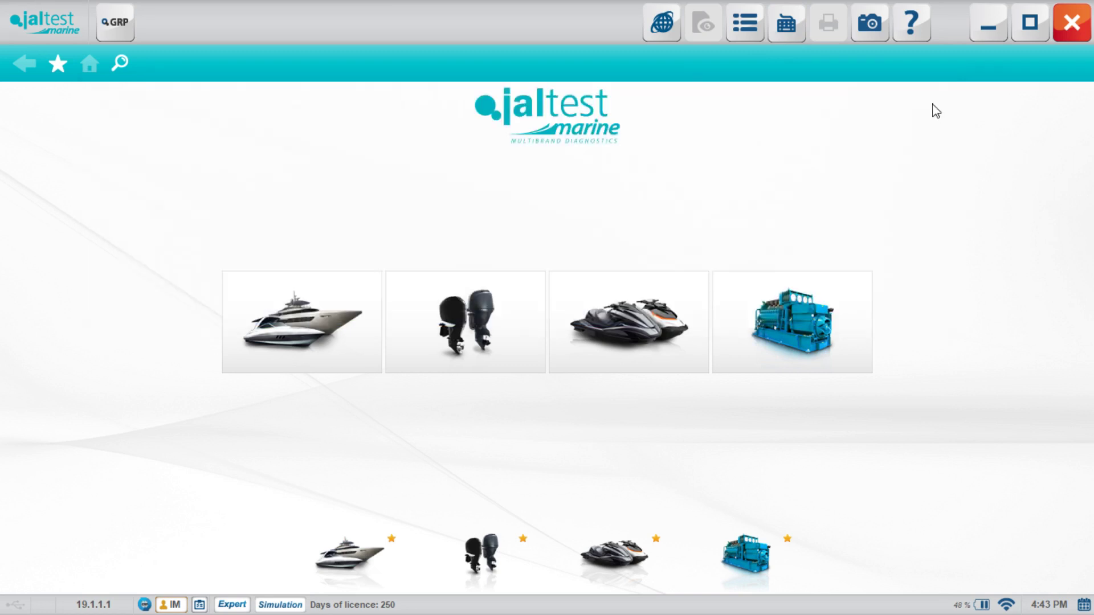
left_click(867, 25)
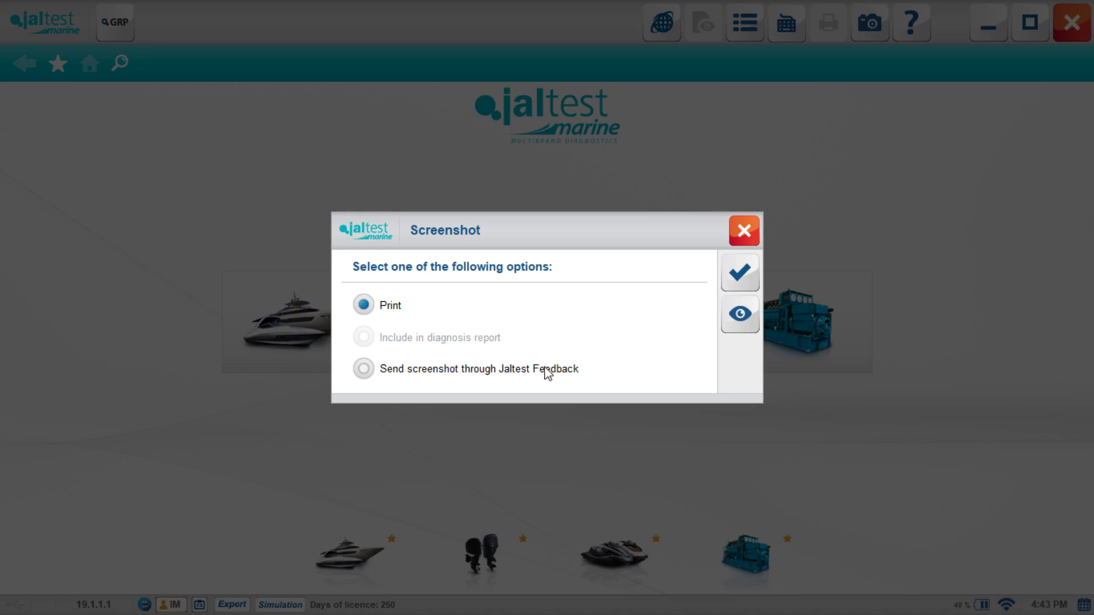
left_click(744, 233)
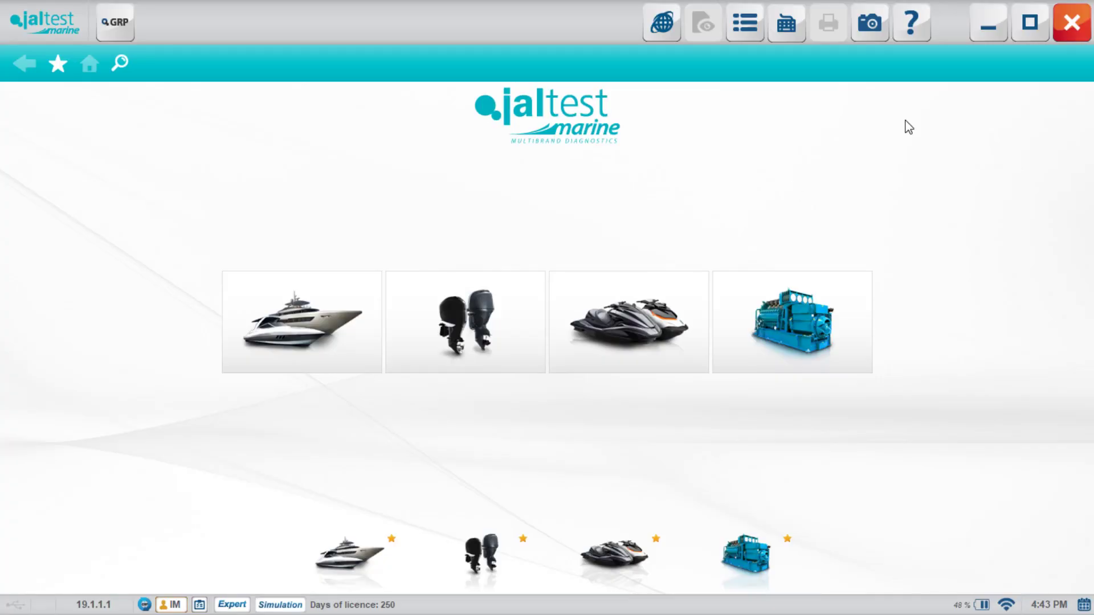
Open Remote Assistance from the ? menu, cancel the TeamViewer window, then reopen help options
left_click(921, 19)
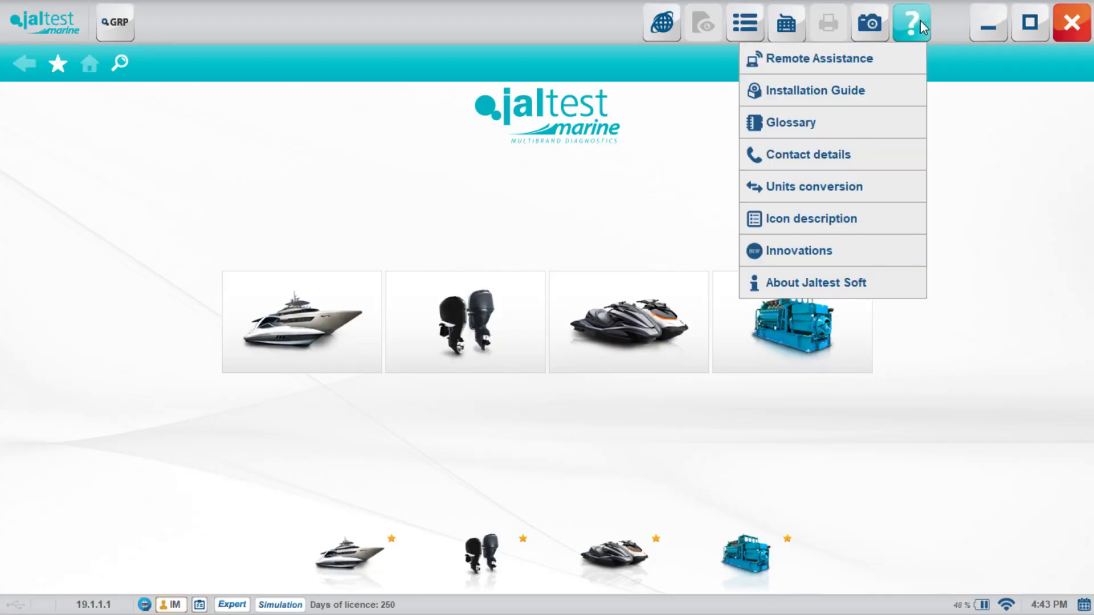
left_click(837, 57)
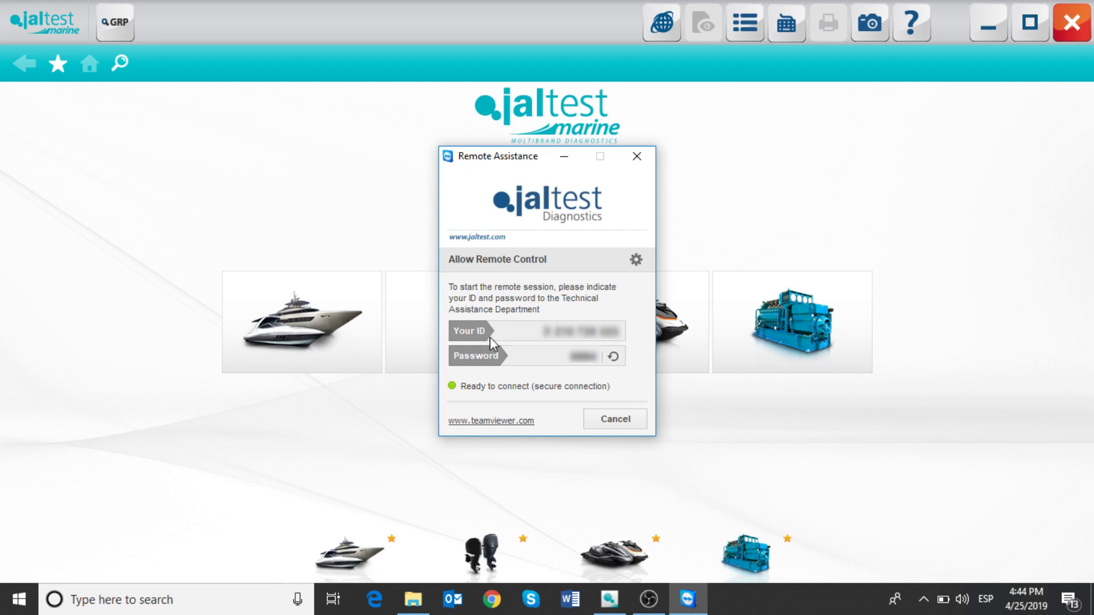
left_click(650, 162)
left_click(908, 23)
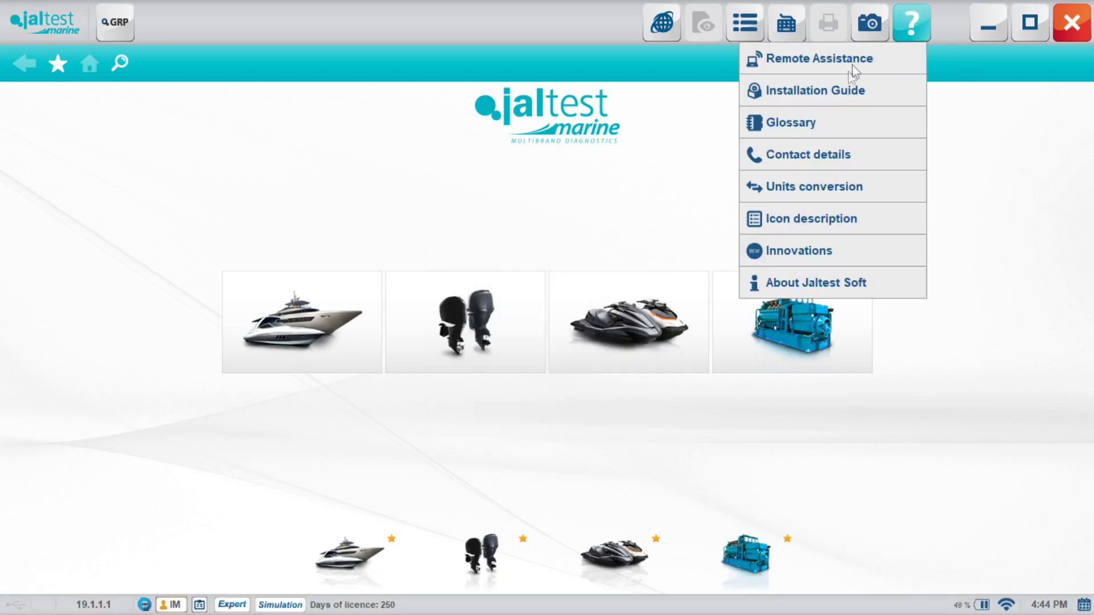
Open the Installation Guide PDF, collapse Acrobat's Tools pane, and scroll the manual
left_click(843, 91)
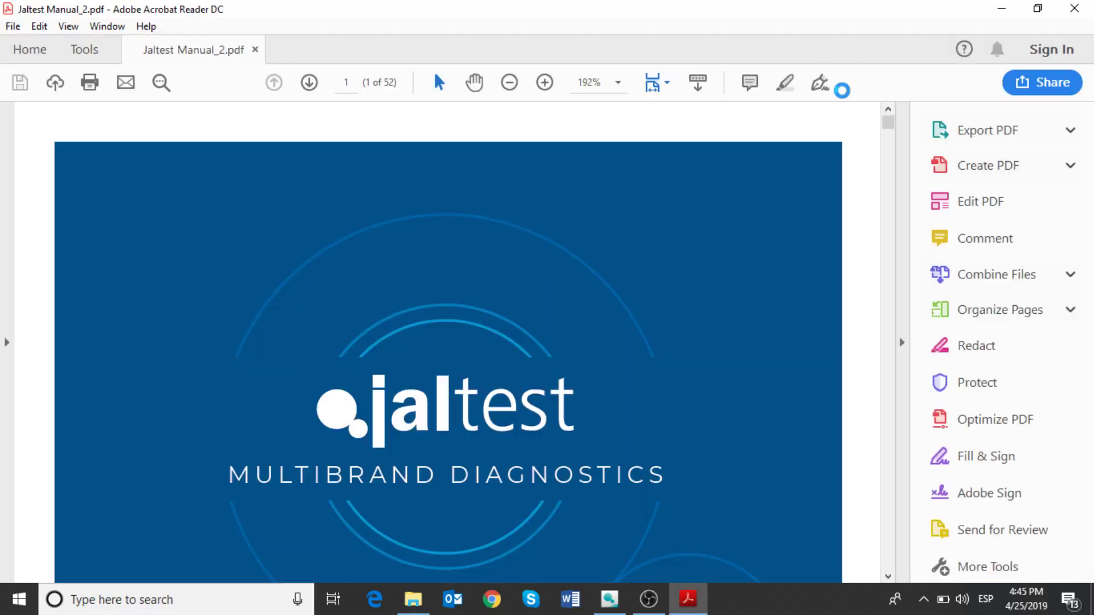
left_click(906, 161)
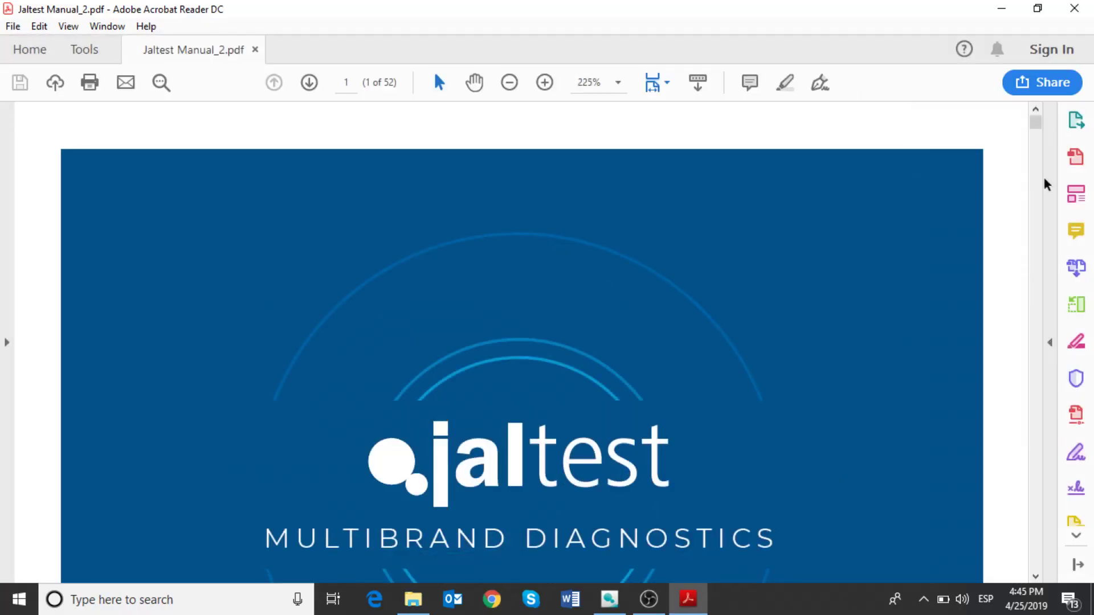
left_click_drag(1035, 119, 1035, 215)
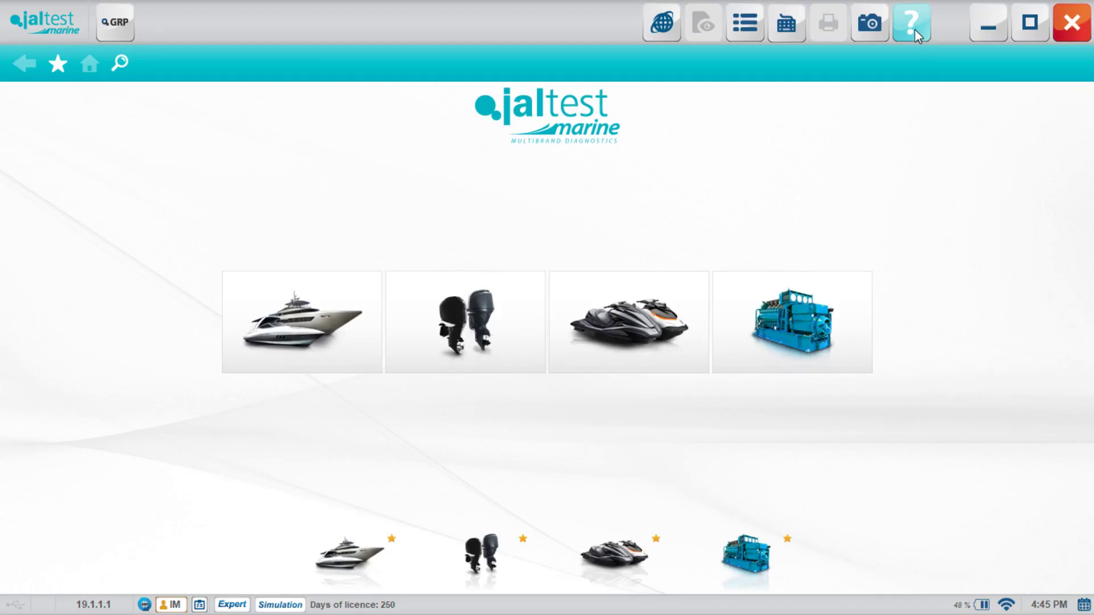
Search the Glossary for 'egr' and view the EGR entry's information
left_click(914, 29)
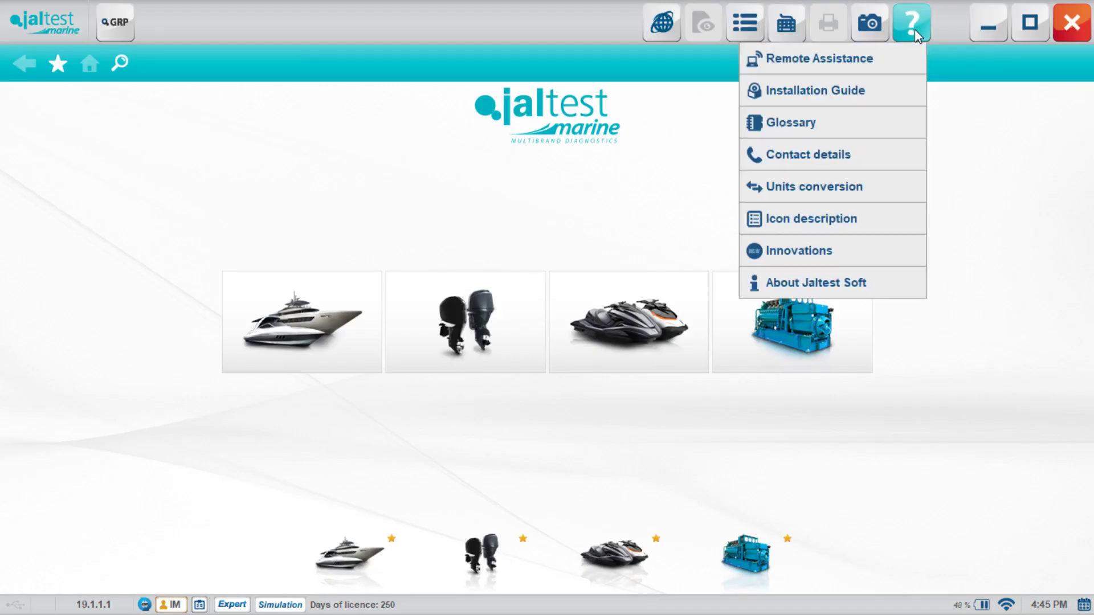
left_click(821, 126)
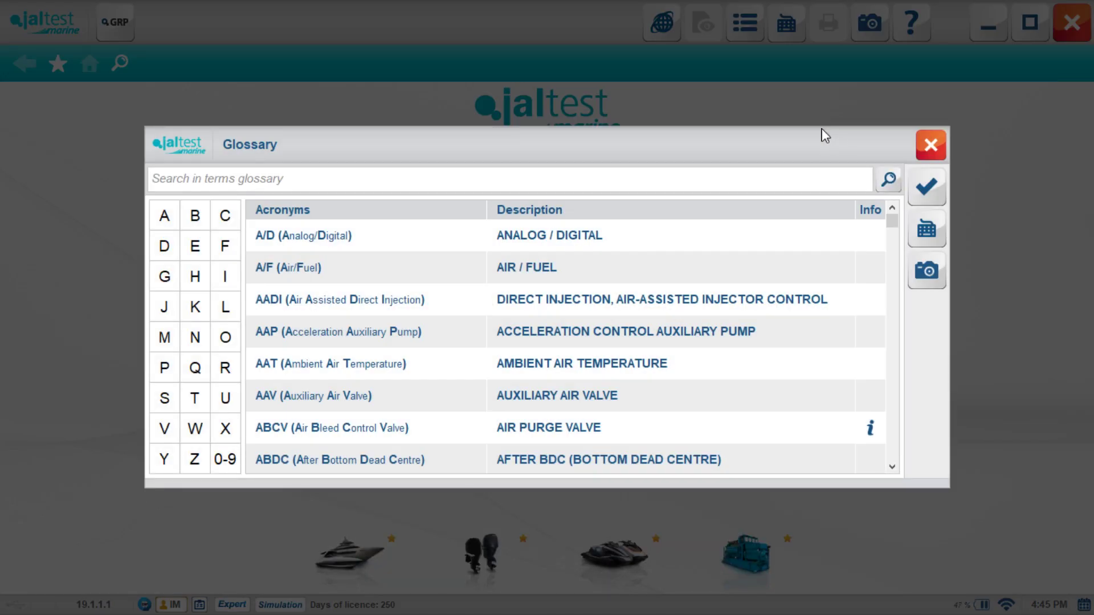
left_click(550, 181)
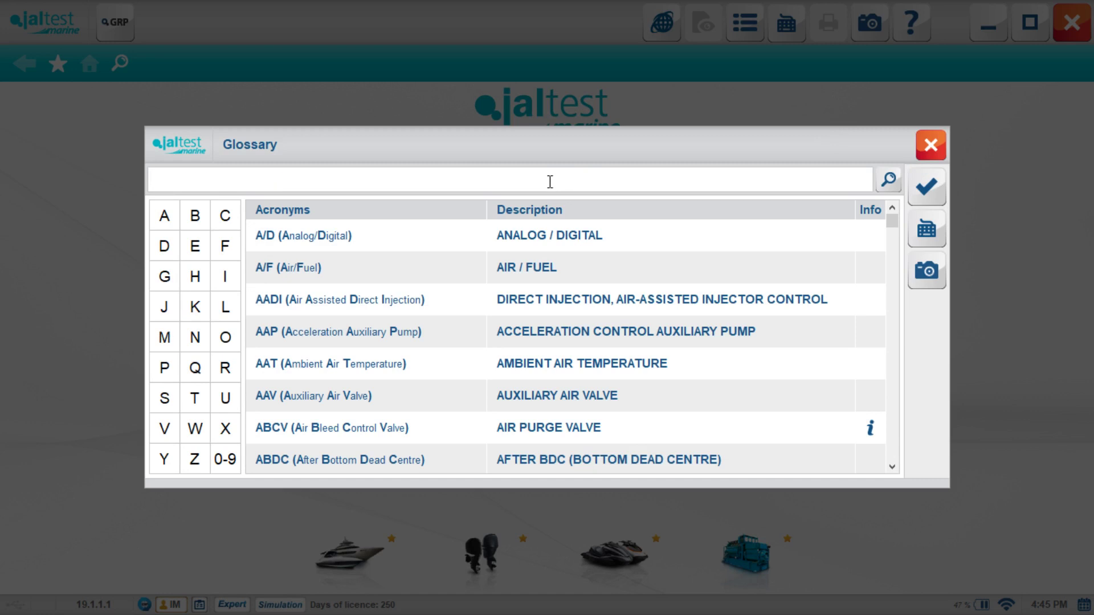
type("egr")
key("Return")
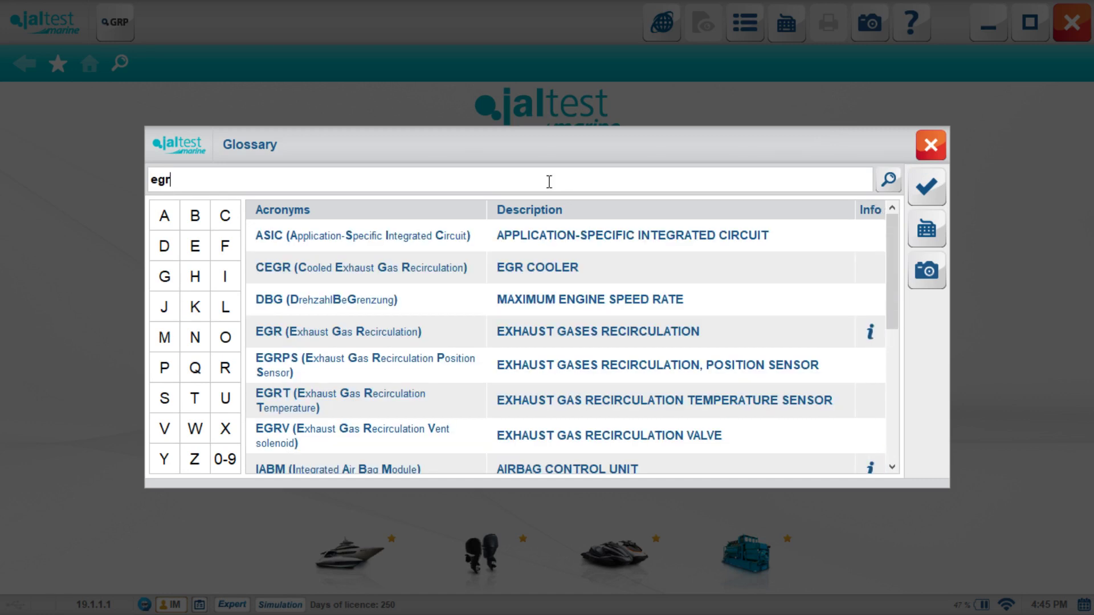
left_click(855, 330)
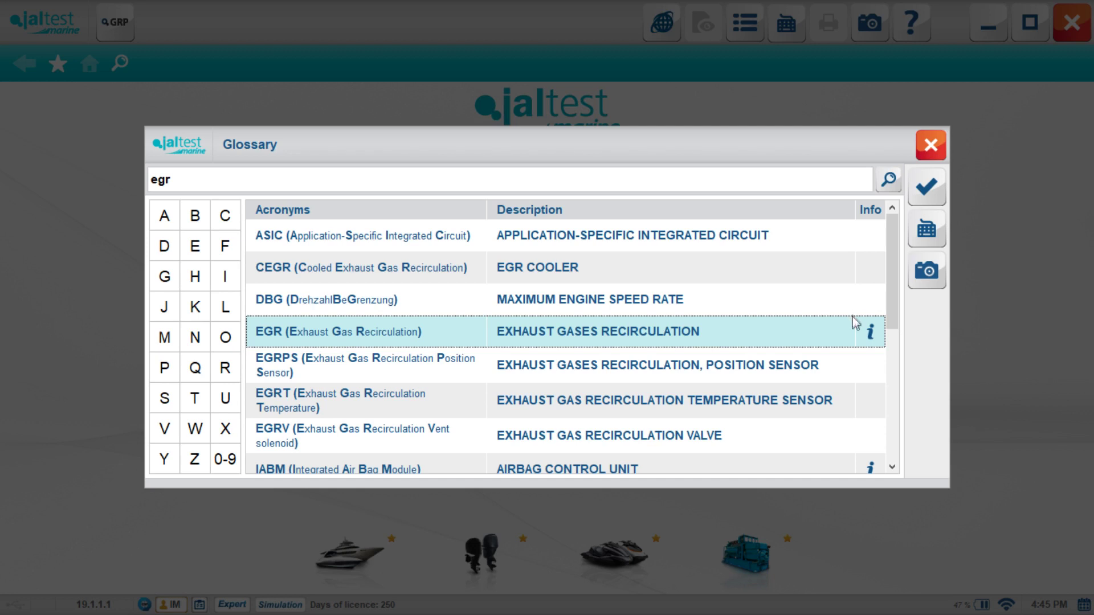
left_click(872, 332)
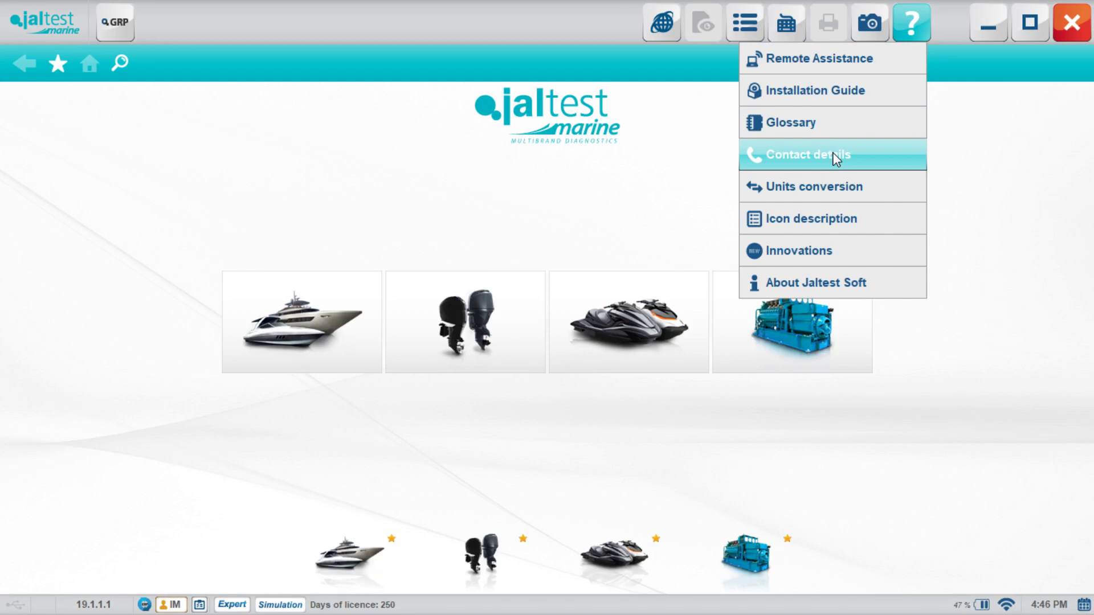
Open and close the Cojali contact details, then bring back the help options
left_click(832, 152)
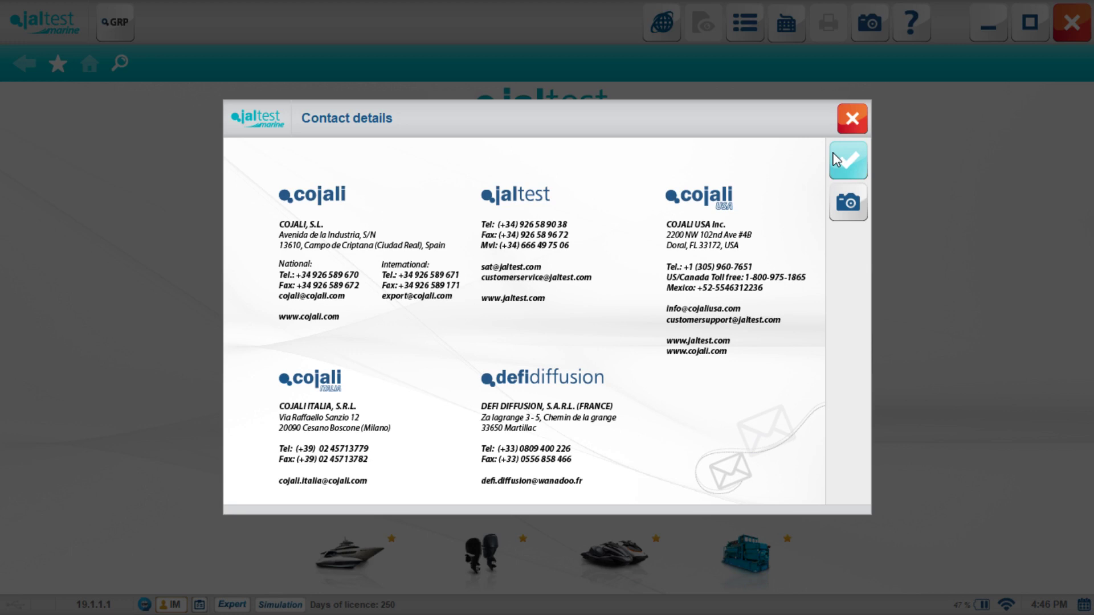
left_click(835, 159)
left_click(912, 25)
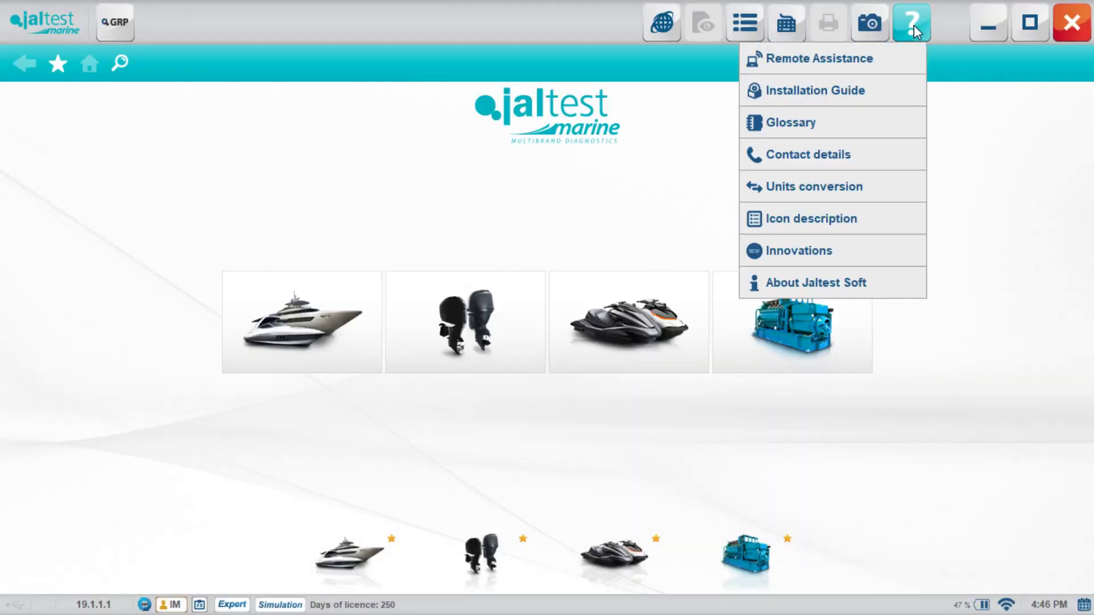
Convert a 100 km/h speed to mph, then open the icon description list
left_click(843, 186)
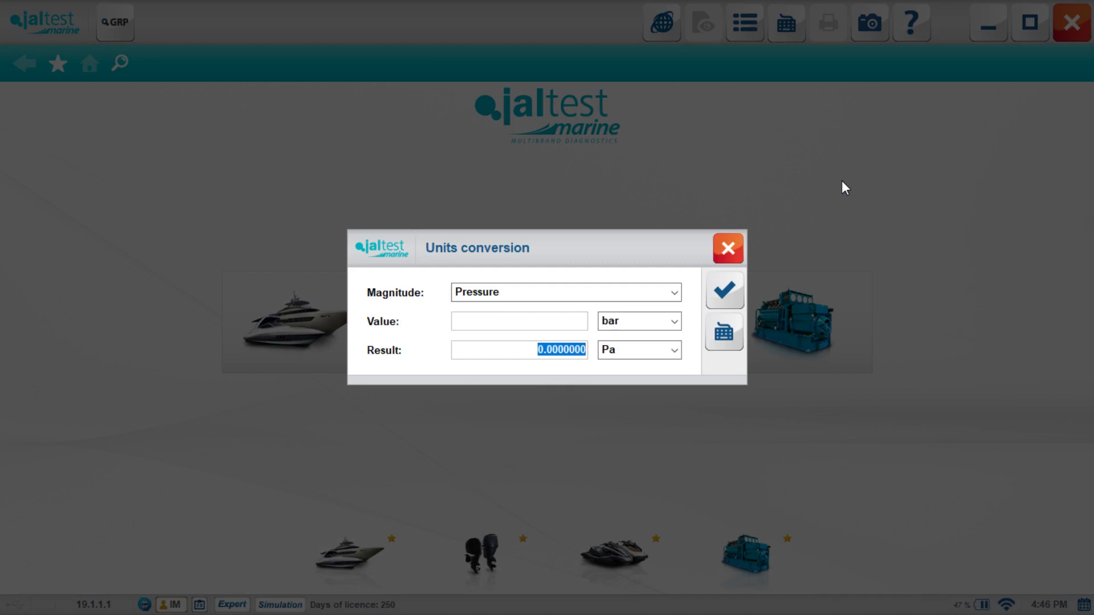
left_click(623, 290)
left_click(536, 379)
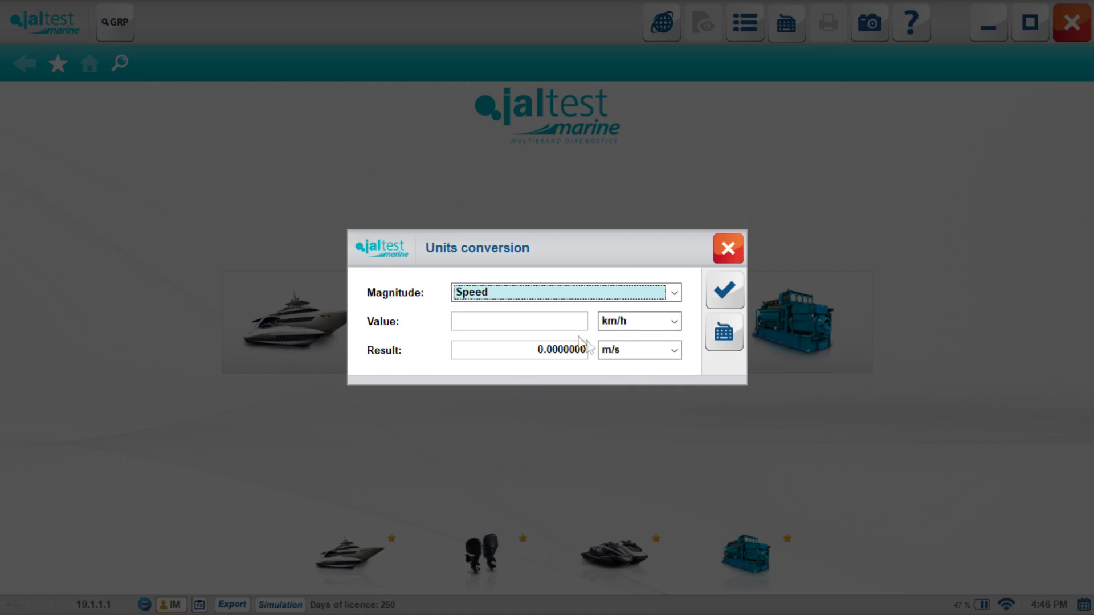
left_click(621, 350)
left_click(628, 381)
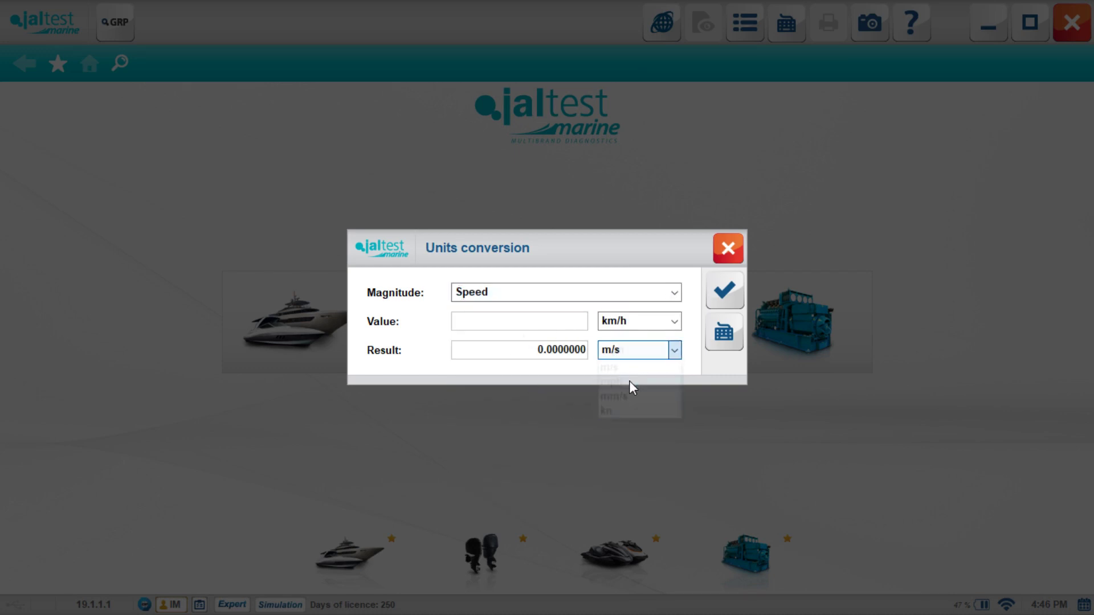
left_click(548, 320)
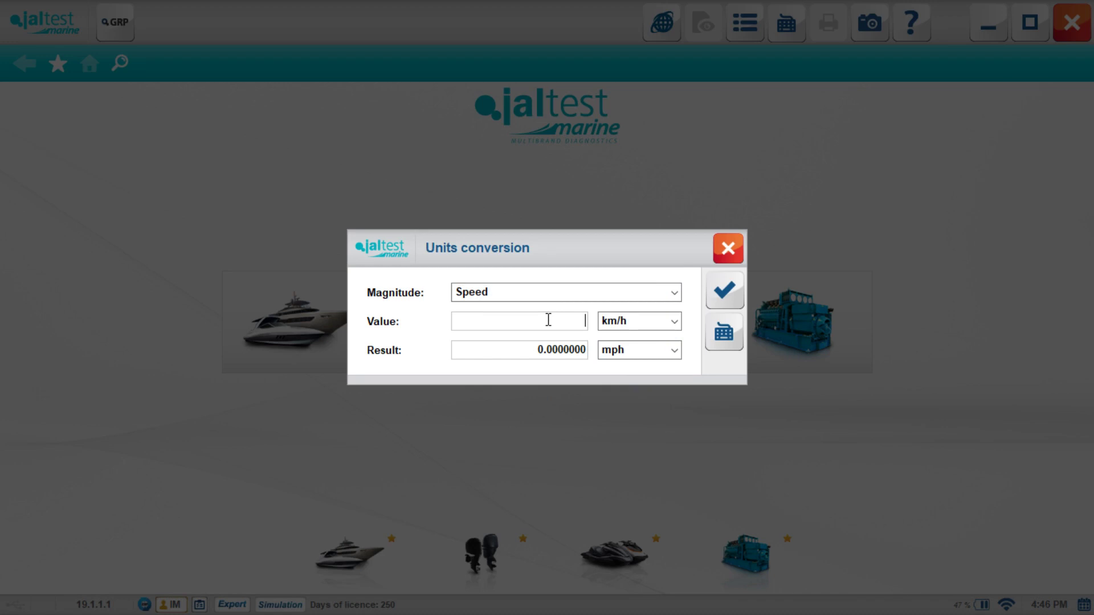
type("1")
type("00")
left_click(729, 289)
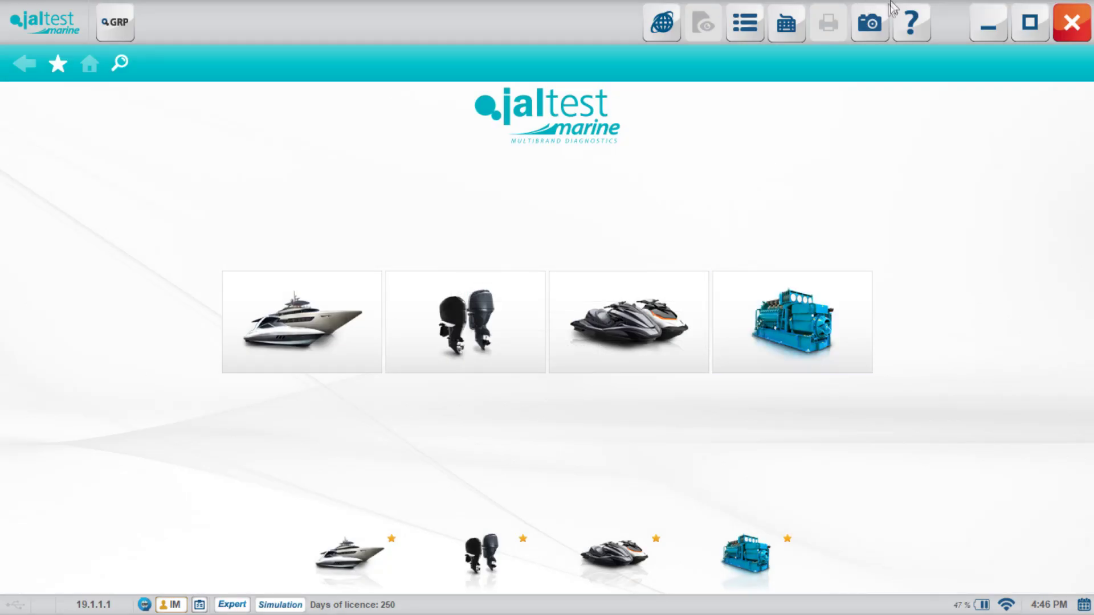
left_click(912, 26)
left_click(818, 219)
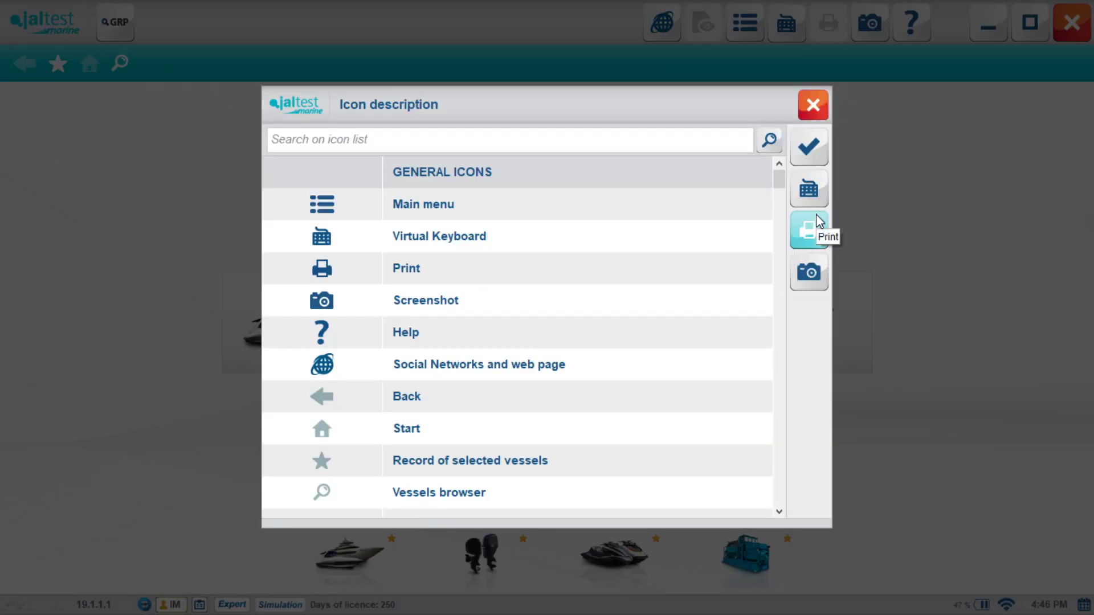
left_click_drag(778, 179, 785, 290)
left_click(813, 105)
left_click(912, 25)
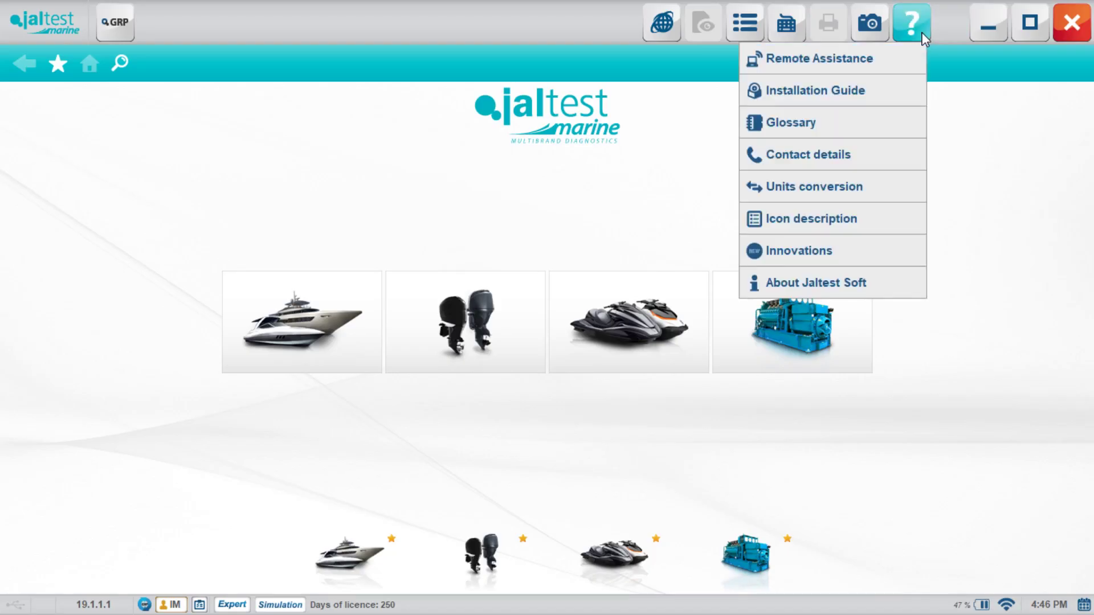
left_click(841, 252)
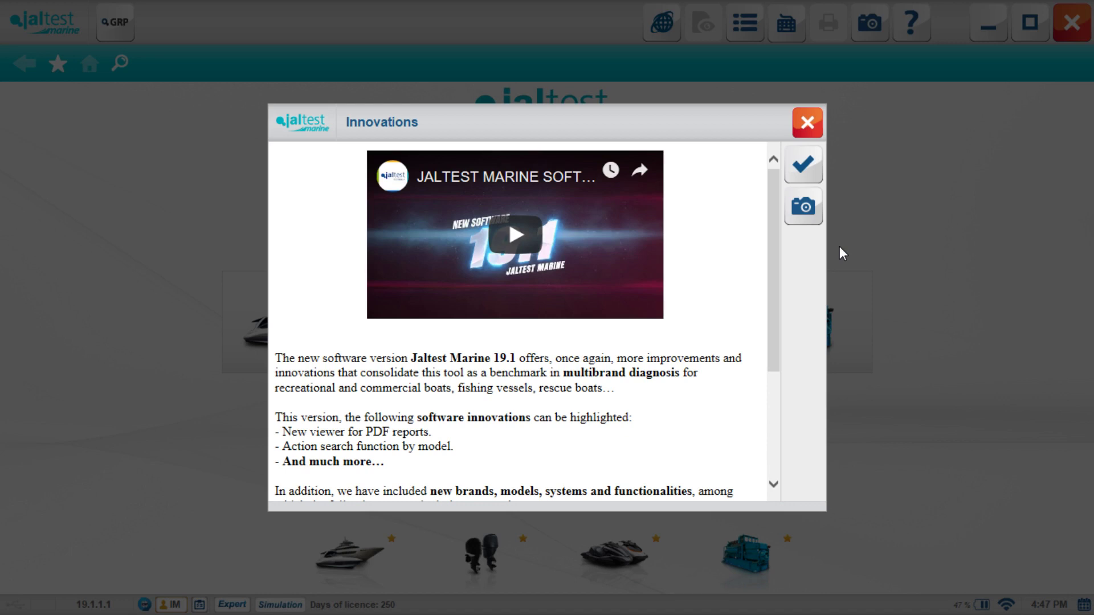
left_click(808, 123)
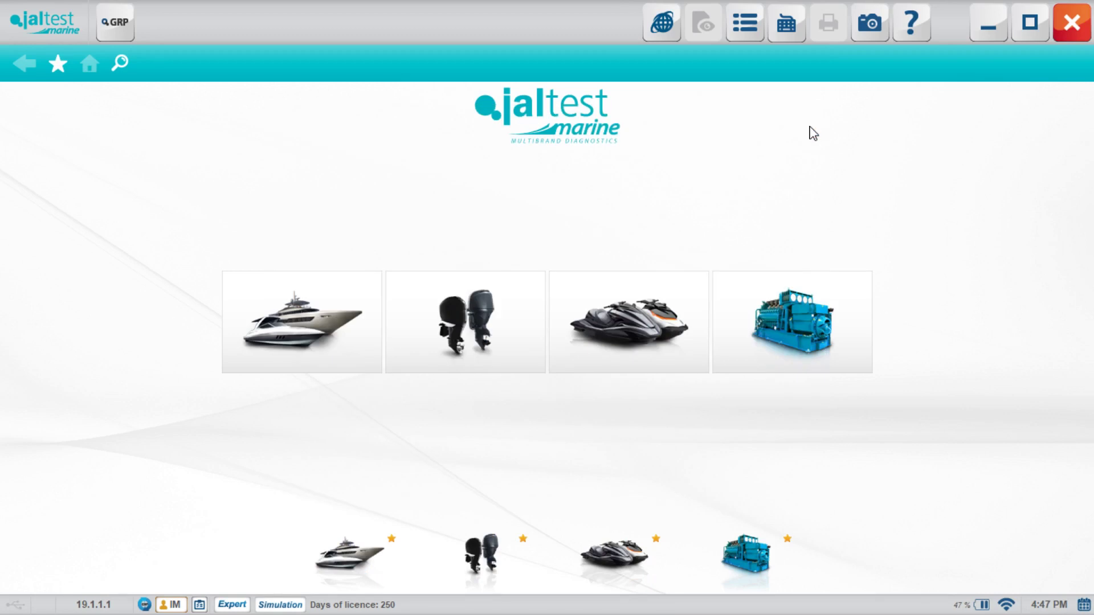
left_click(919, 24)
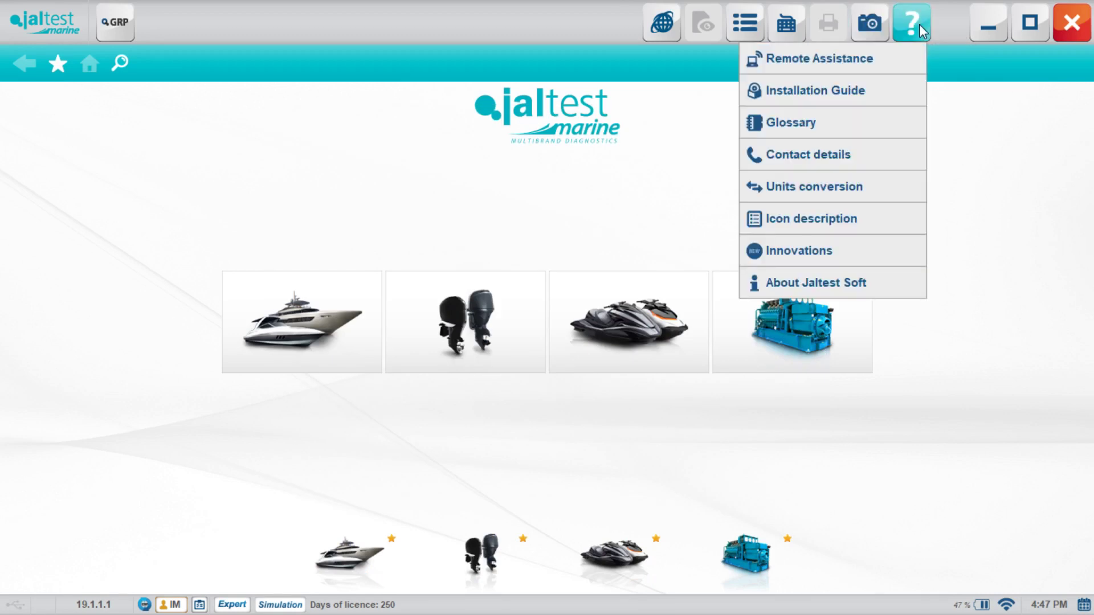
left_click(1009, 168)
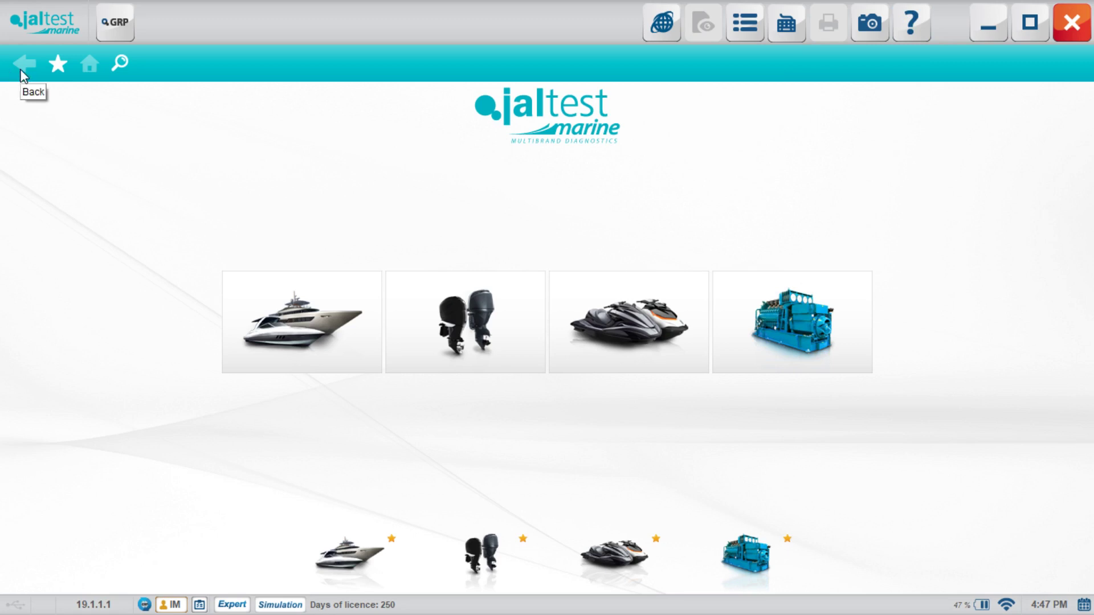
left_click(56, 65)
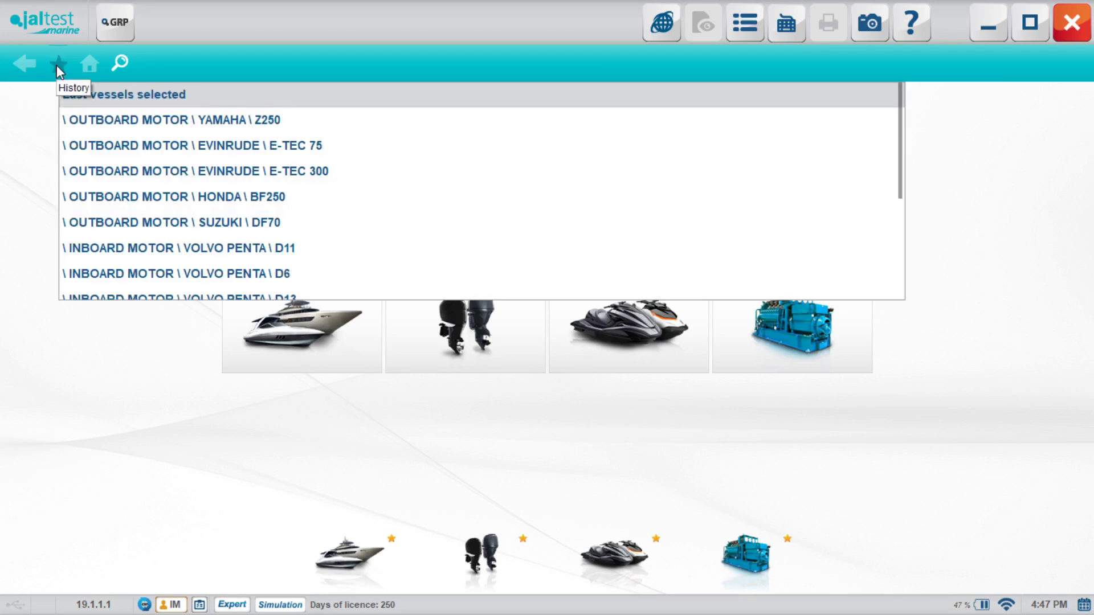
left_click(88, 63)
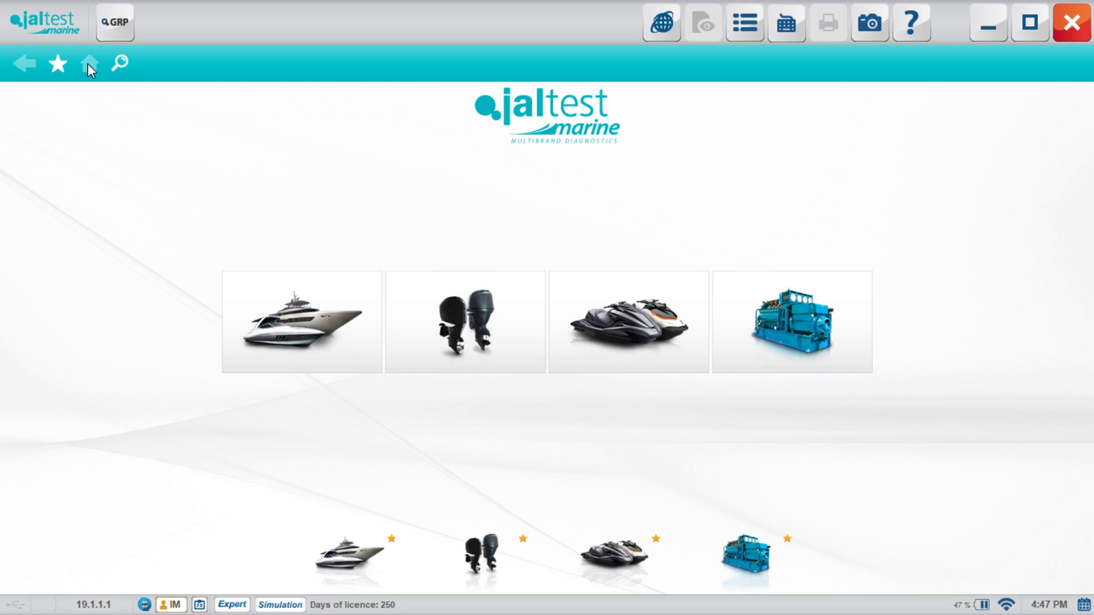
Search vessels by model name for 'f115' and confirm the YAMAHA F115 result
left_click(121, 64)
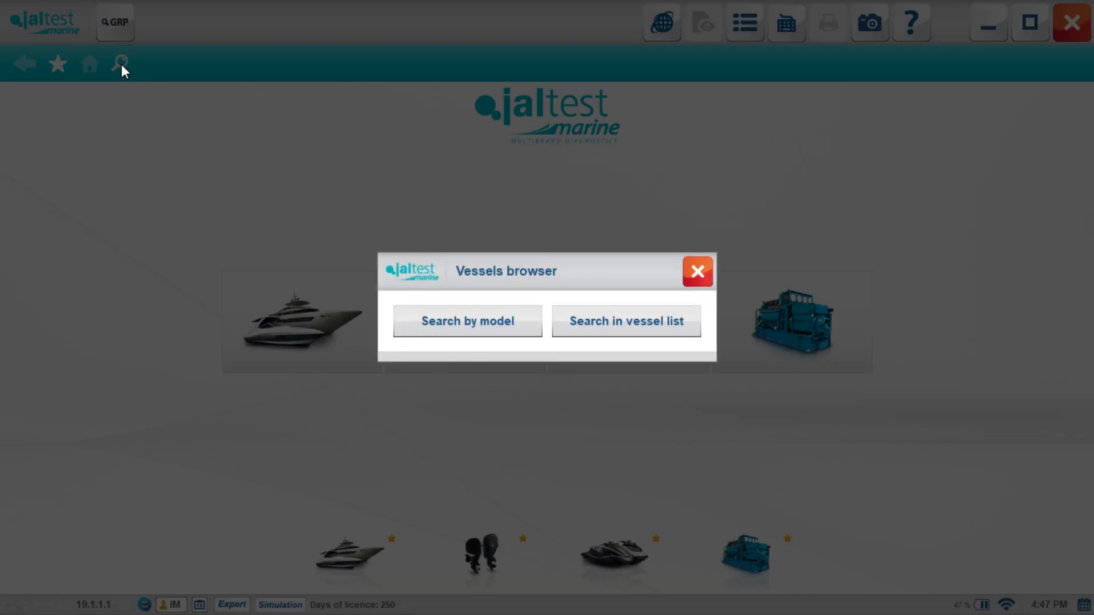
left_click(483, 320)
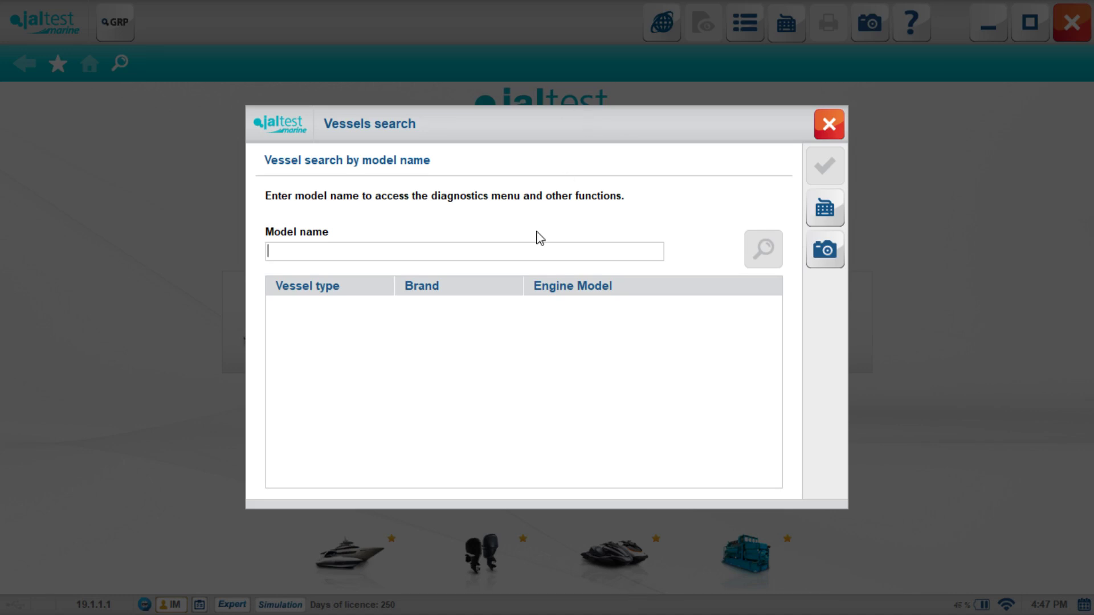
type("f115")
key("Return")
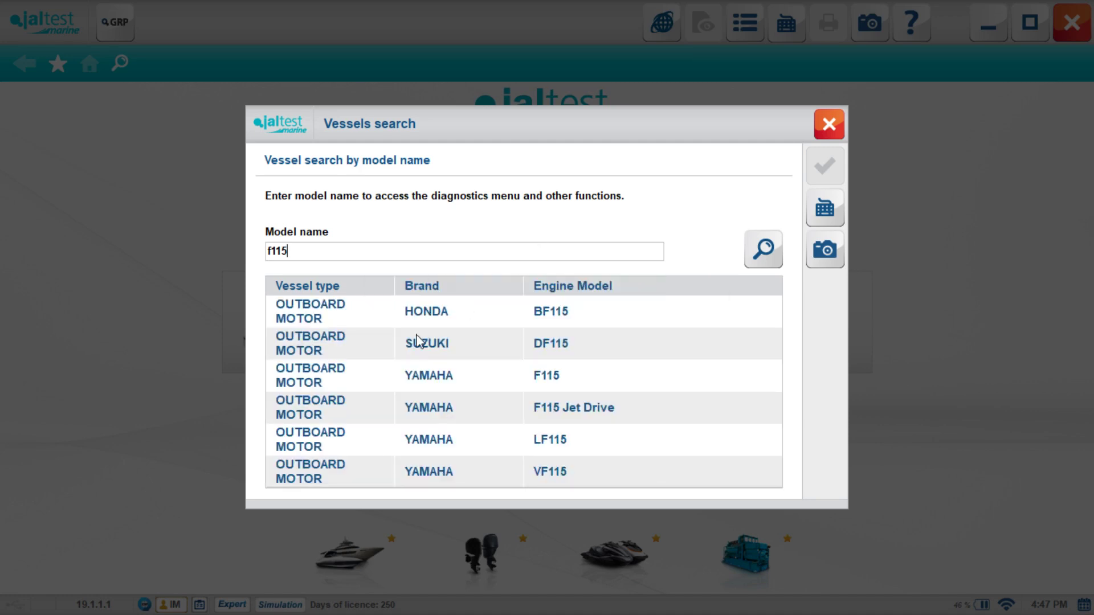
left_click(342, 380)
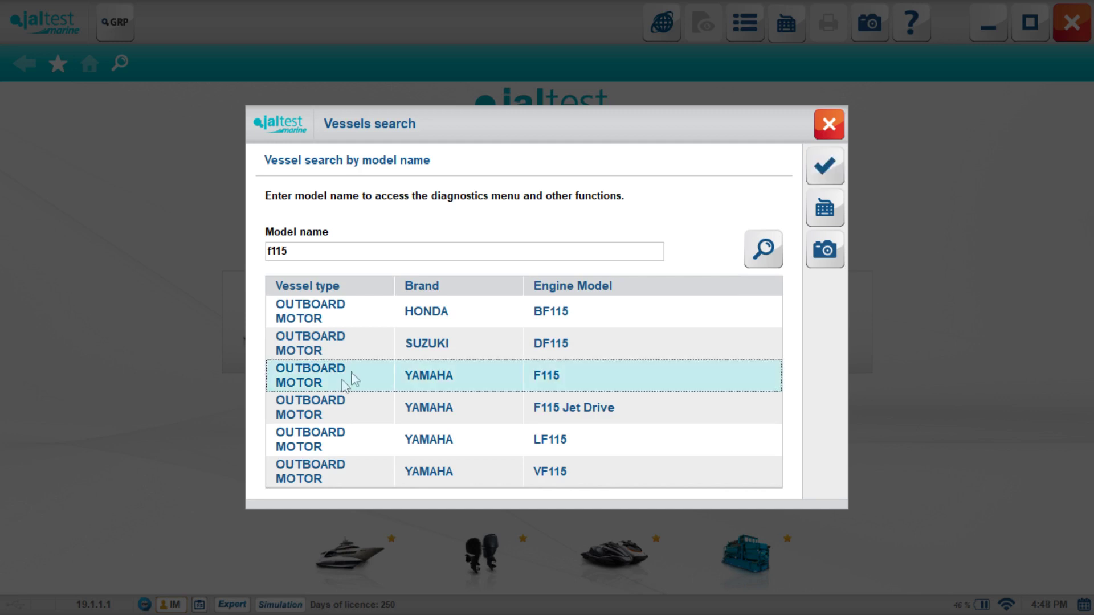
left_click(824, 165)
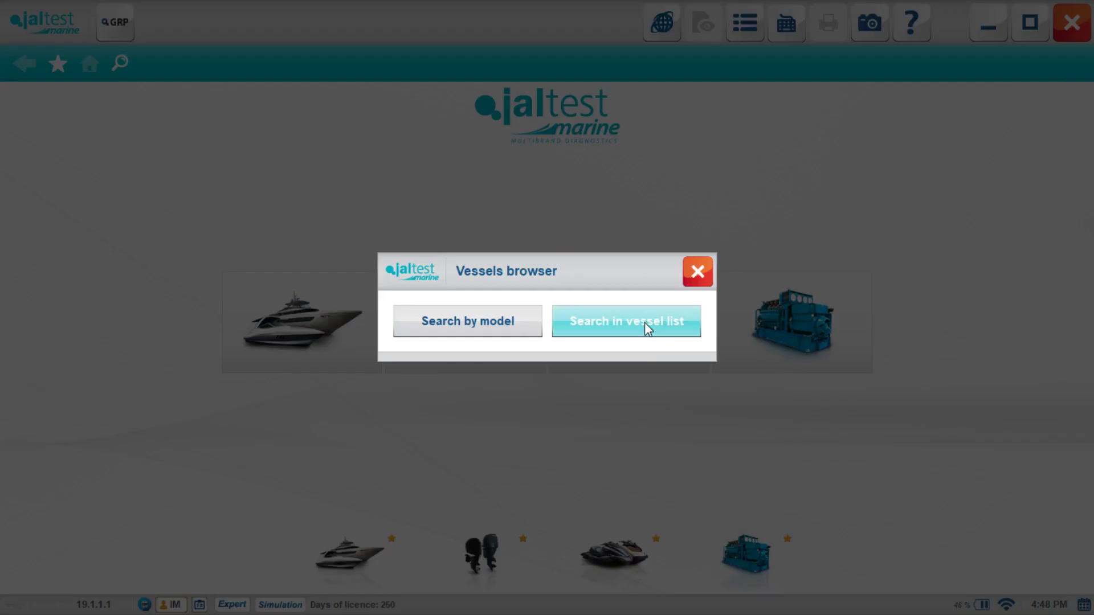
Load the ABC Marina D13 vessel from the saved vessel list
left_click(644, 323)
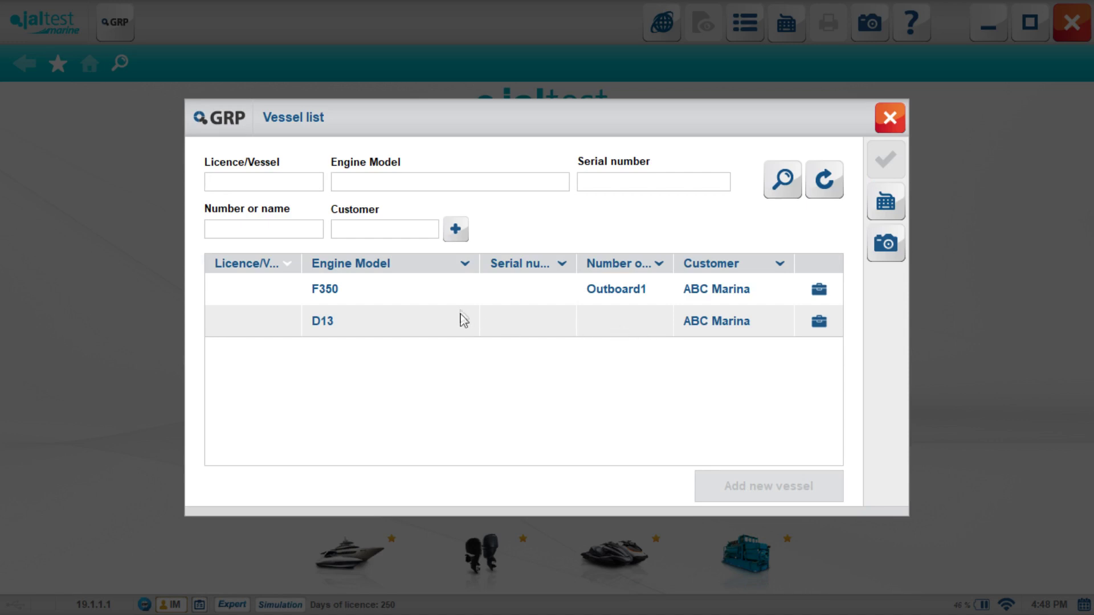
left_click(377, 335)
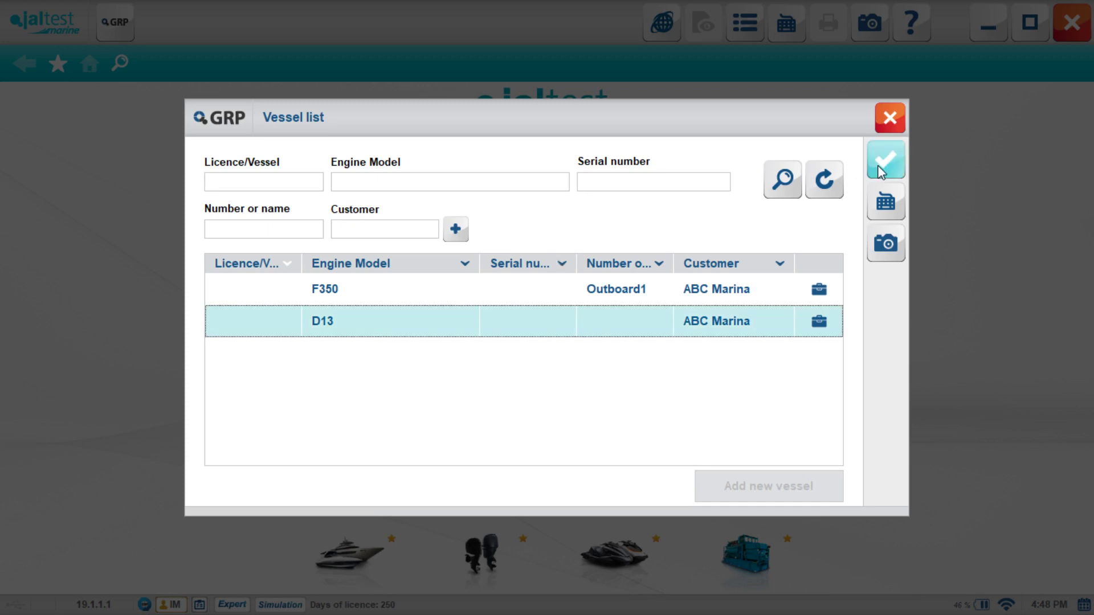
left_click(885, 161)
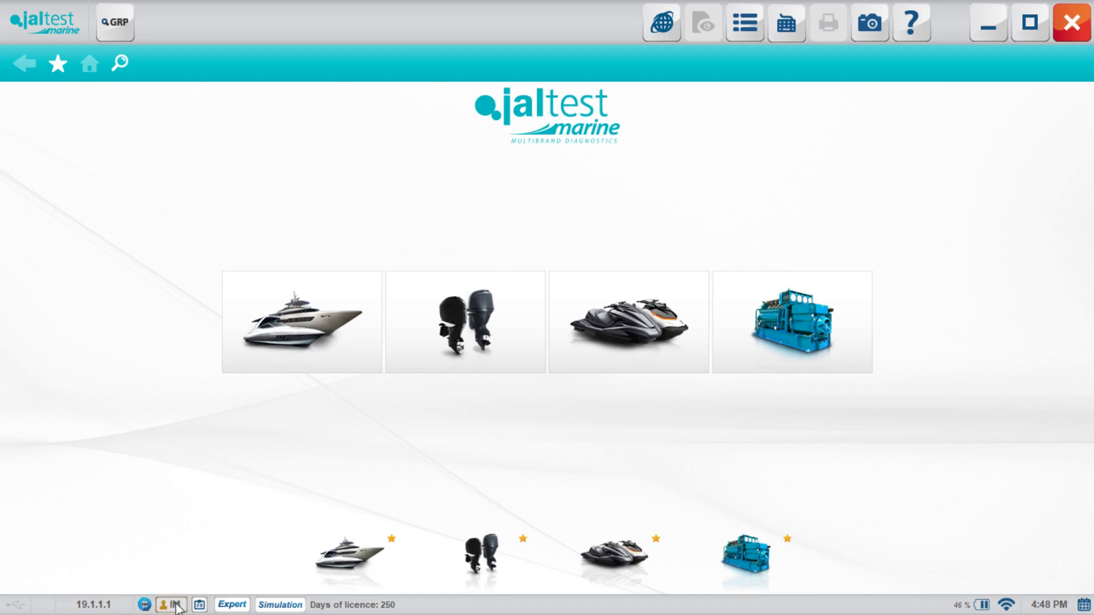
left_click(172, 605)
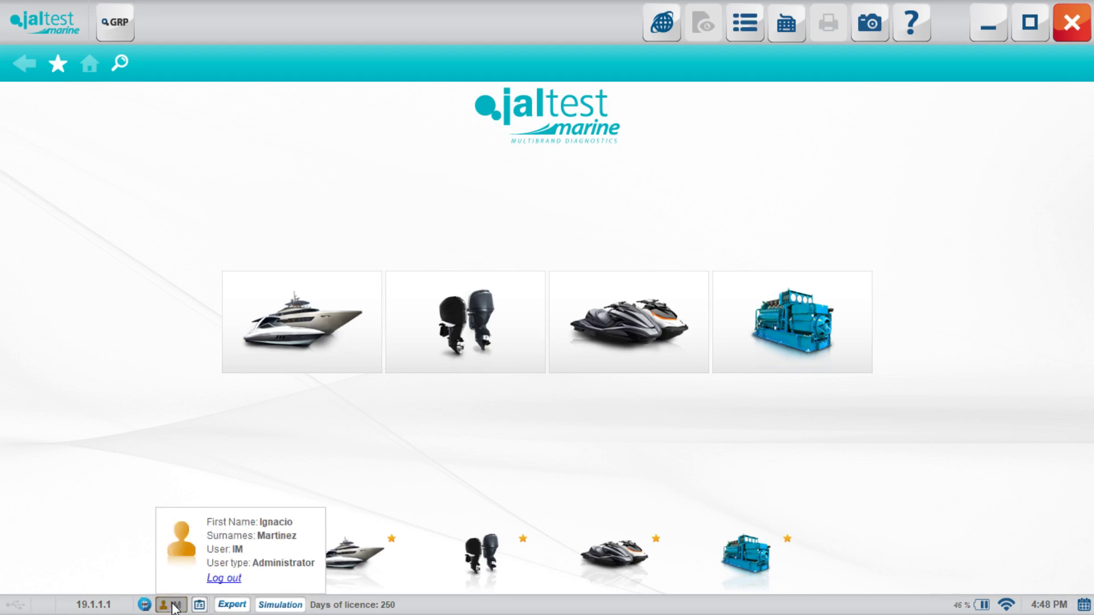
left_click(198, 605)
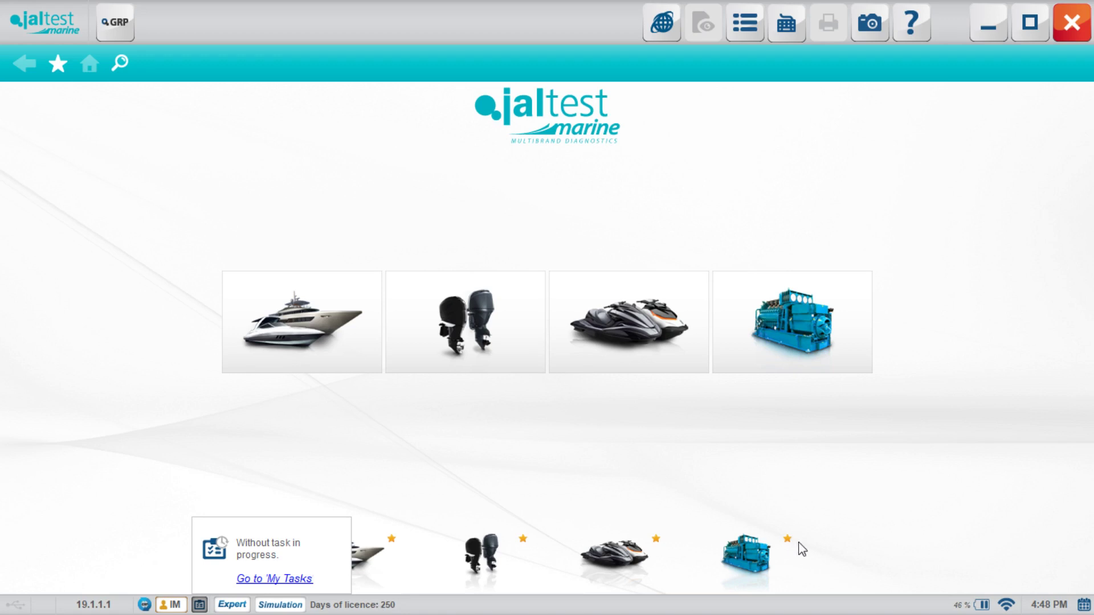
left_click(1083, 605)
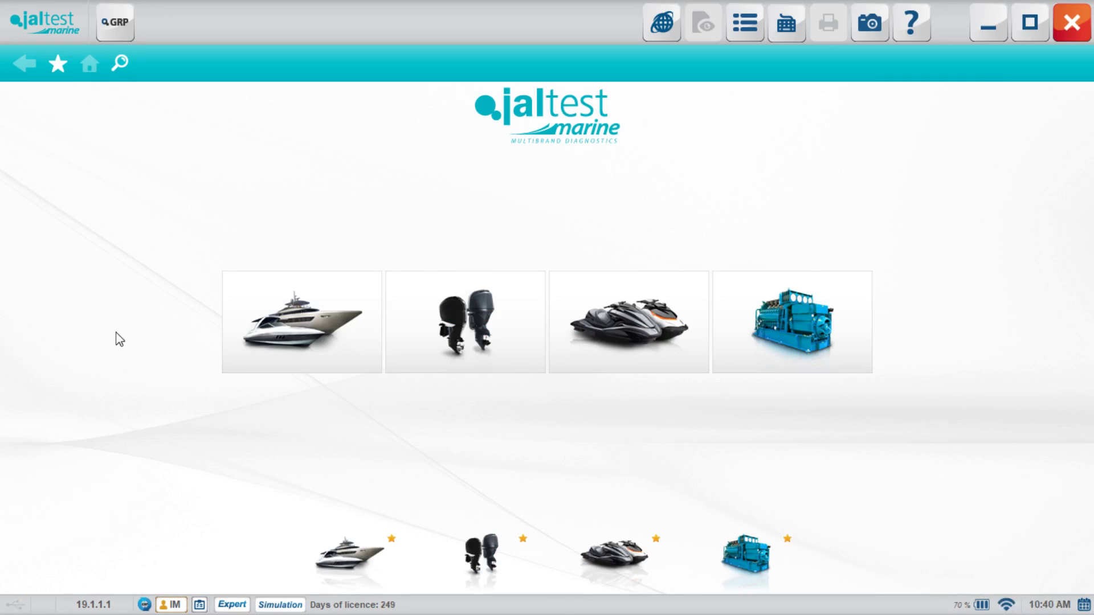
Browse the inboard, outboard and jet ski brand lists, returning home after each
left_click(300, 336)
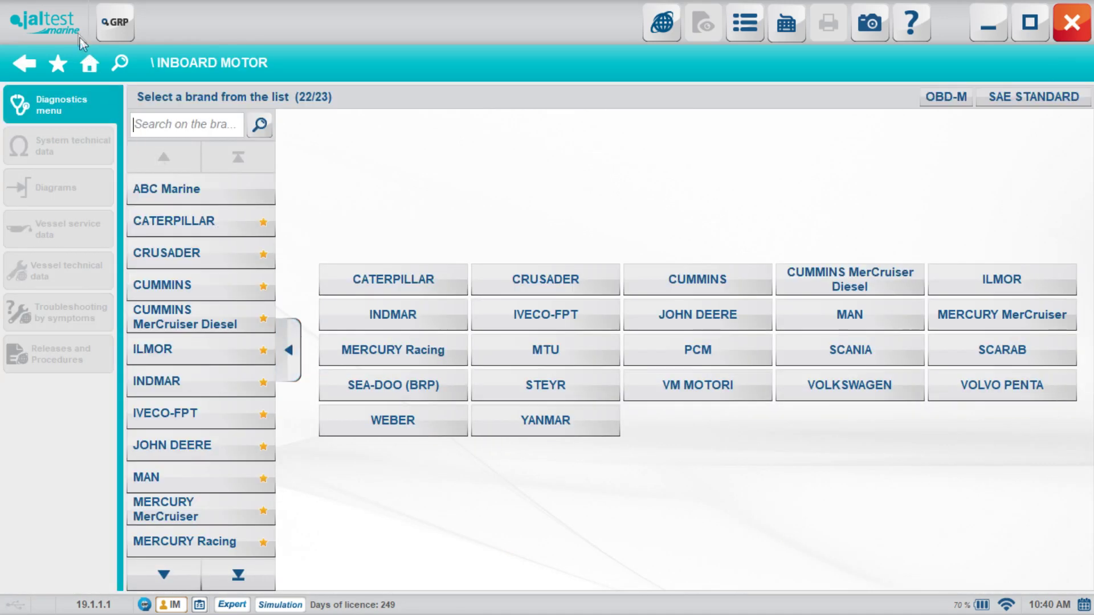
left_click(91, 64)
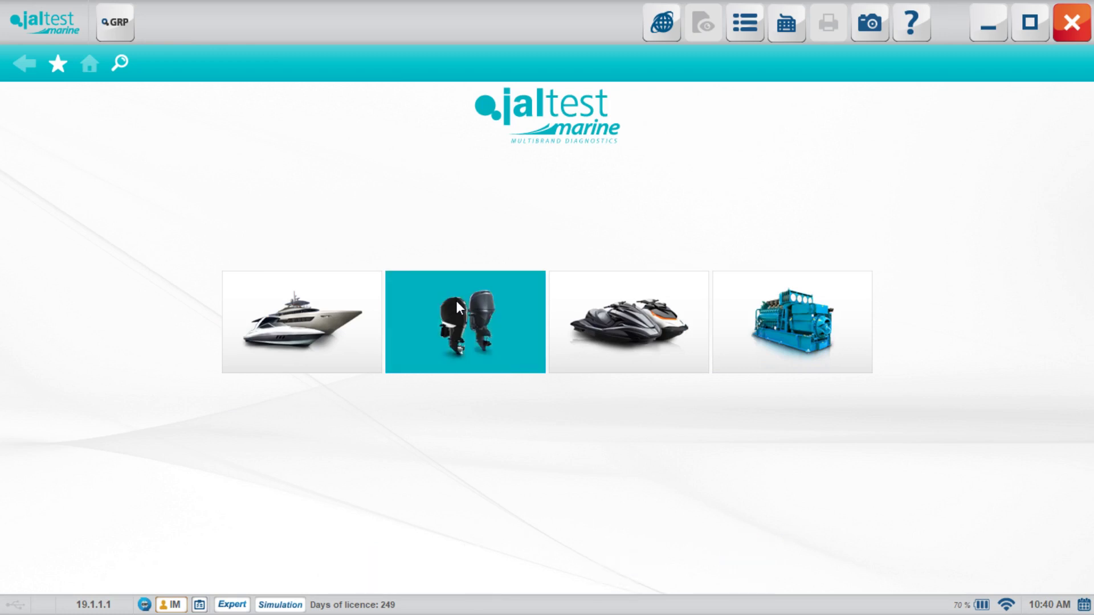
left_click(455, 308)
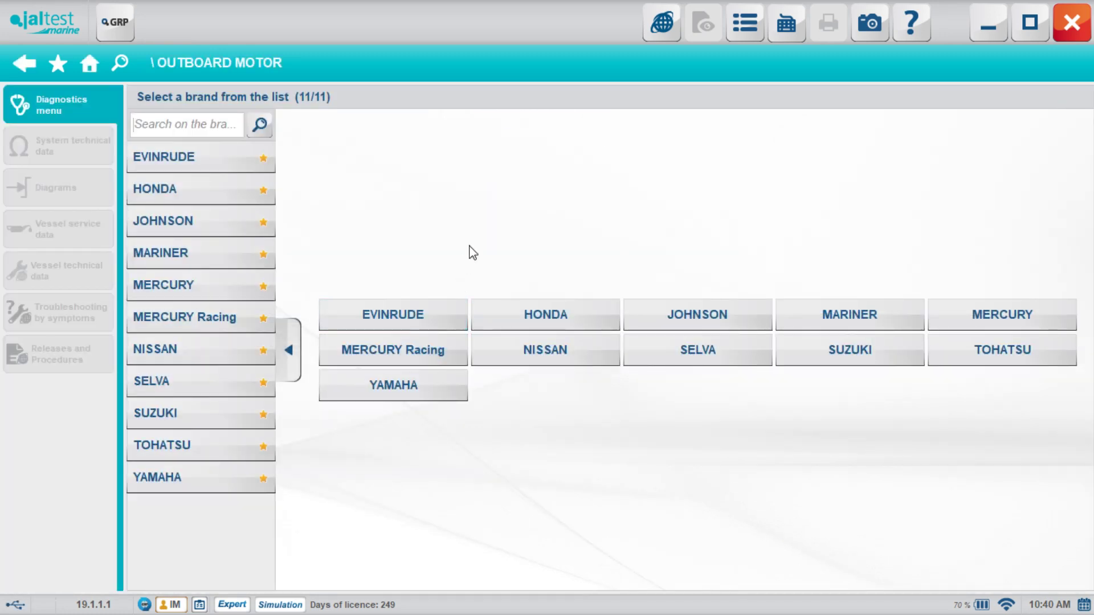
left_click(92, 71)
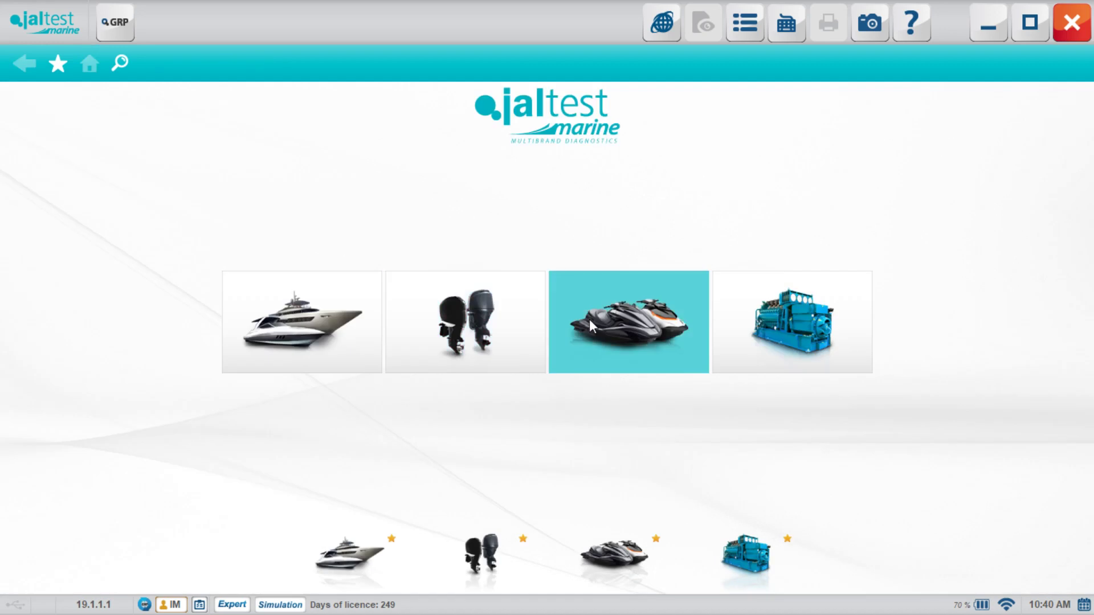
left_click(643, 344)
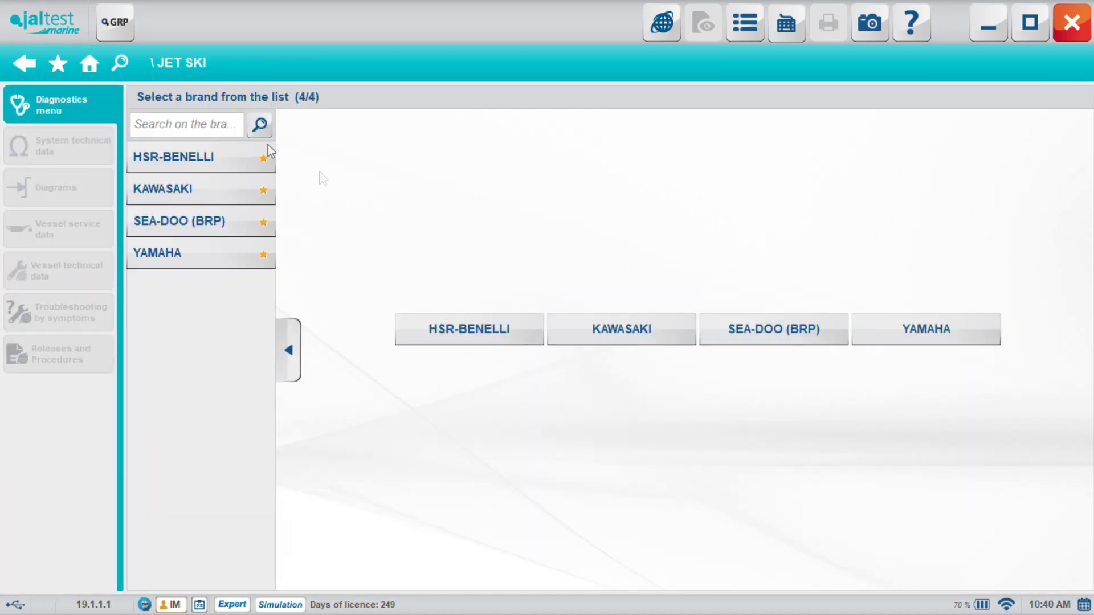
left_click(90, 62)
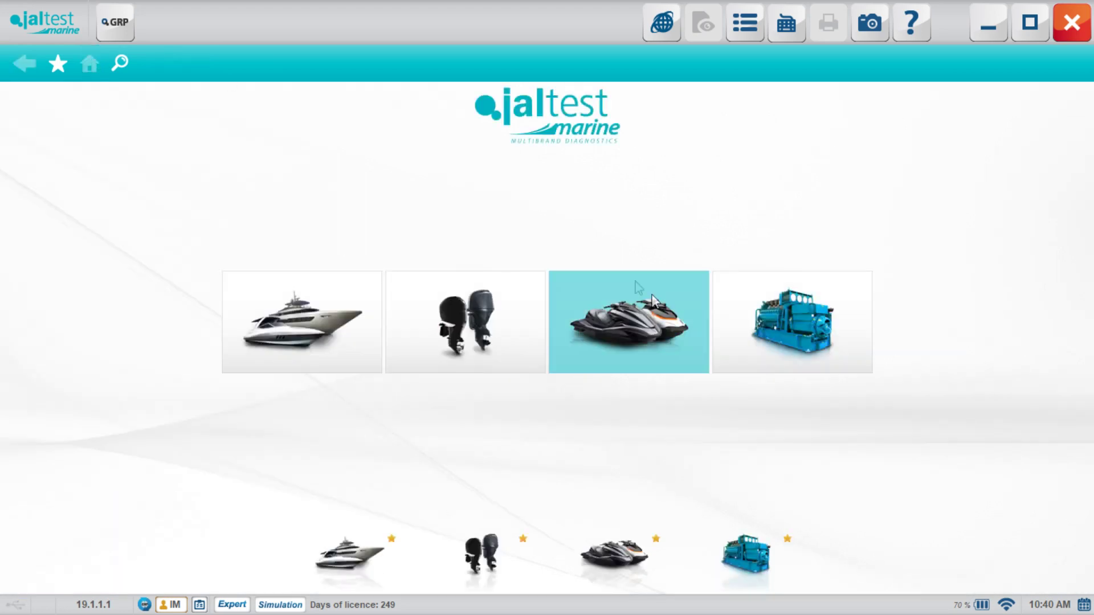
Check the stationary engine brands, then open the Evinrude outboard model list
left_click(771, 317)
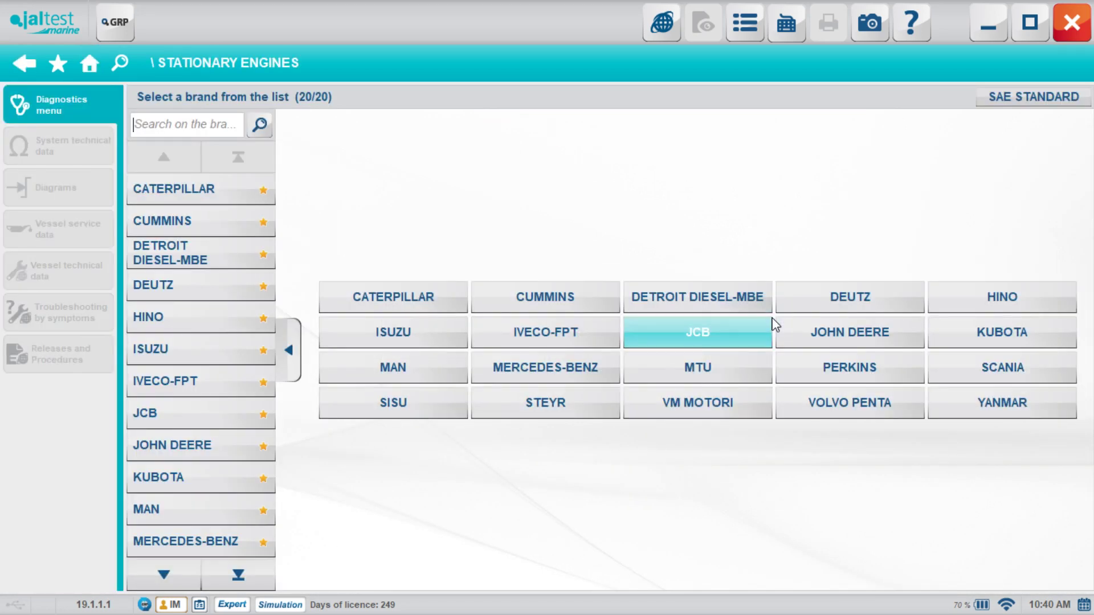
left_click(88, 71)
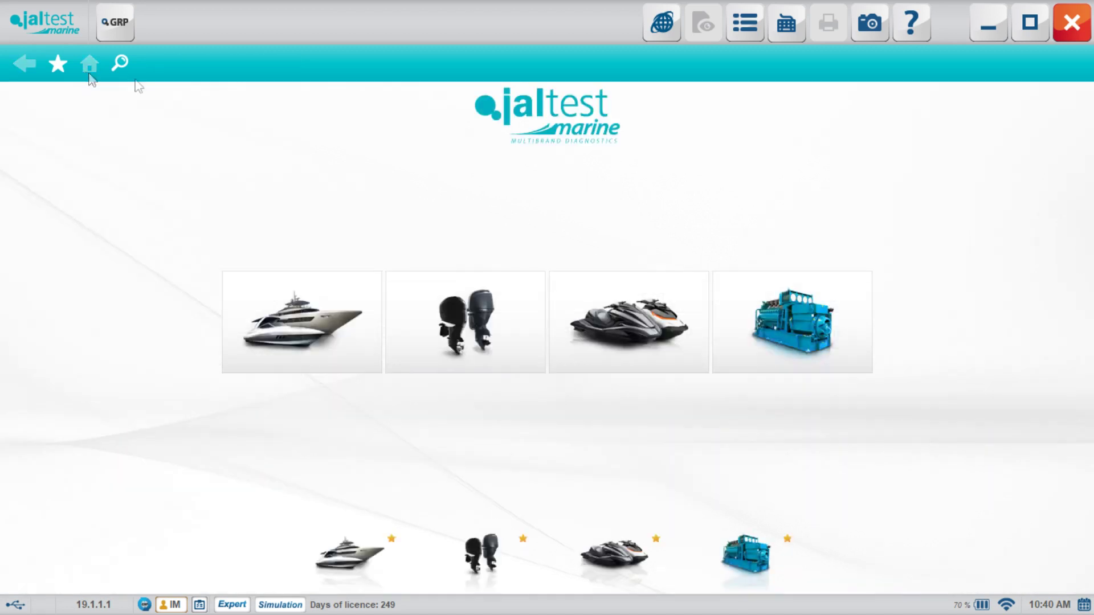
left_click(504, 313)
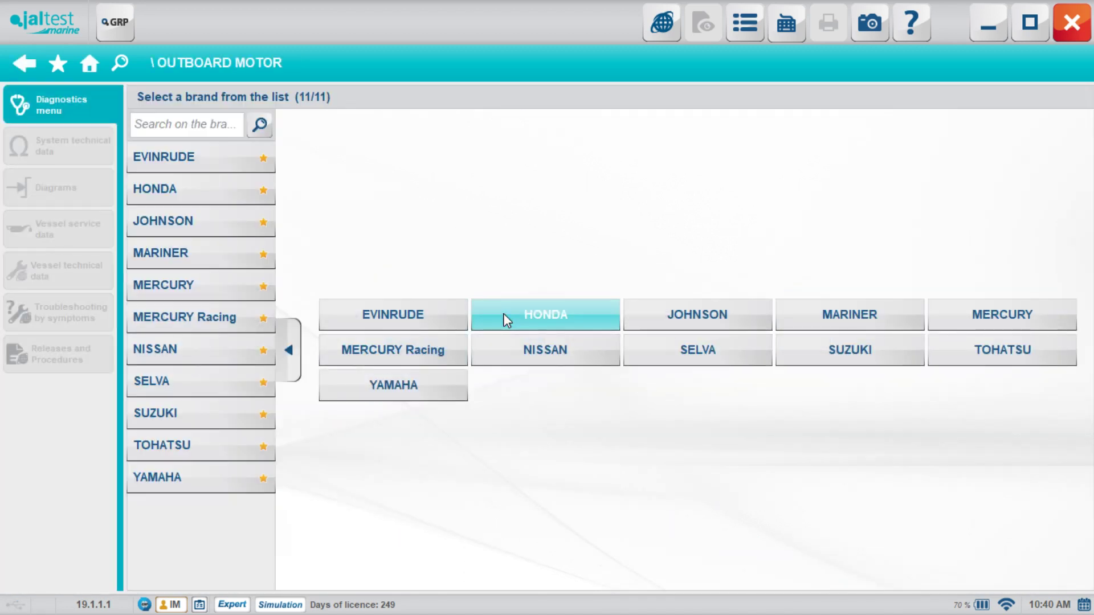
left_click(398, 303)
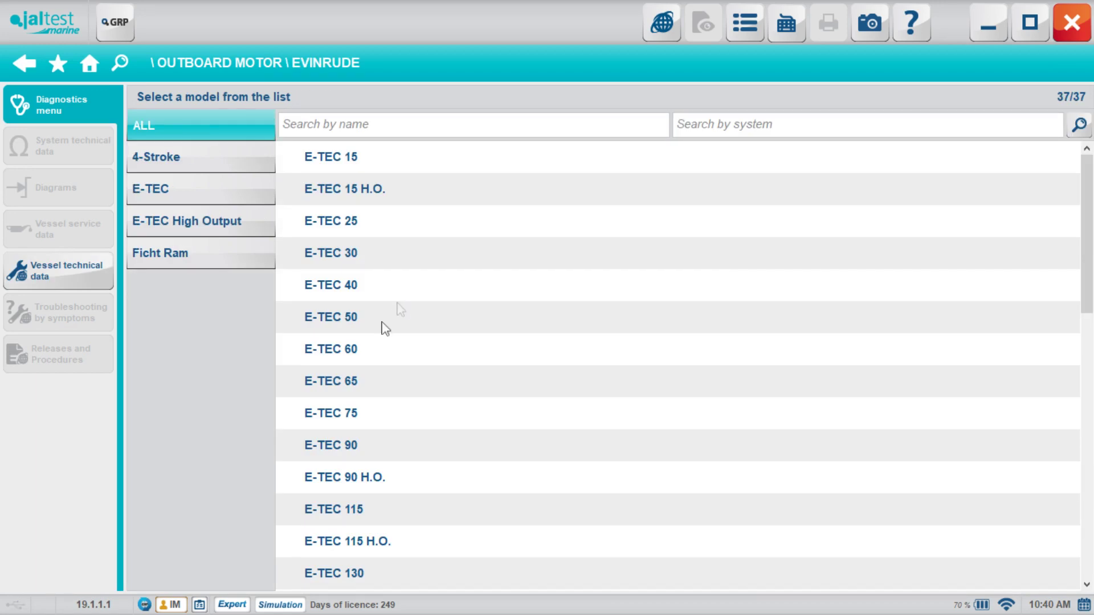
Select E-TEC 75 and review its EMM connector detail, pin-out and JDC 600 + JDC 609M cables
left_click(379, 421)
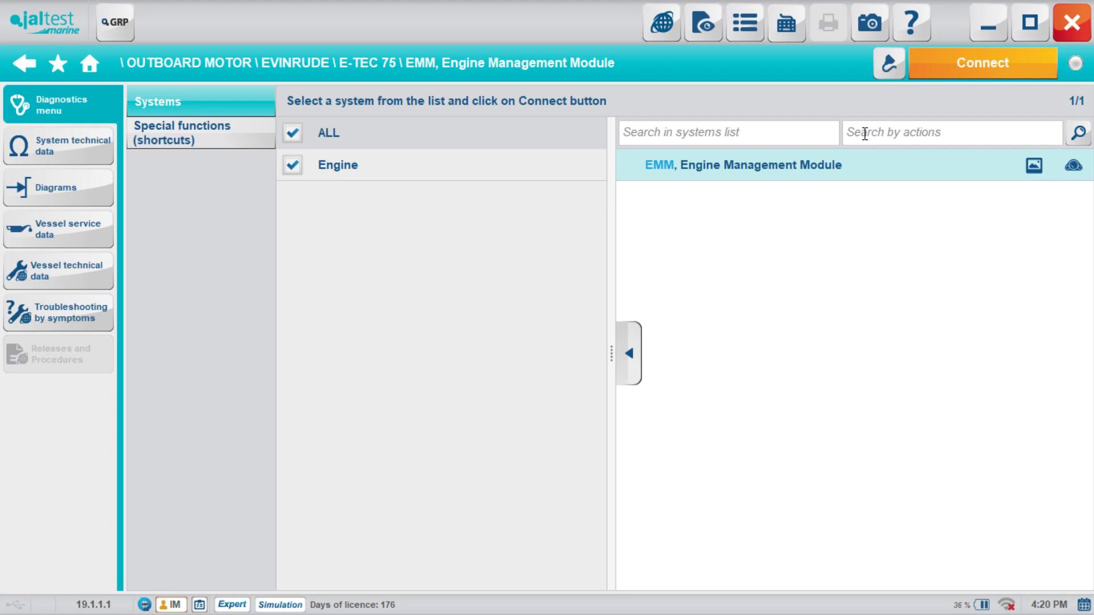
left_click(890, 70)
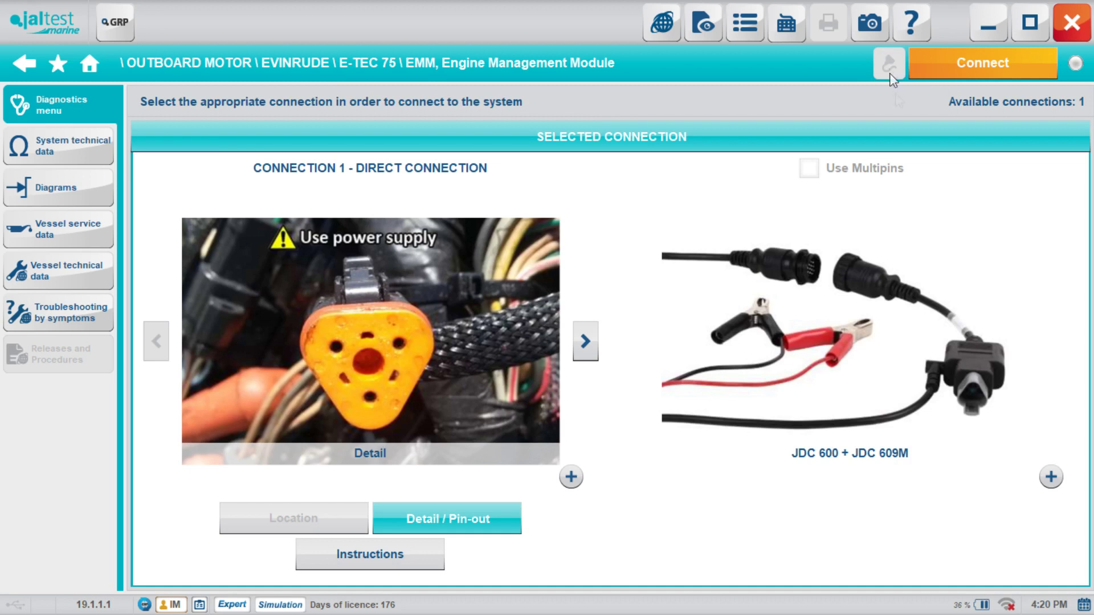
left_click(1052, 476)
left_click(488, 478)
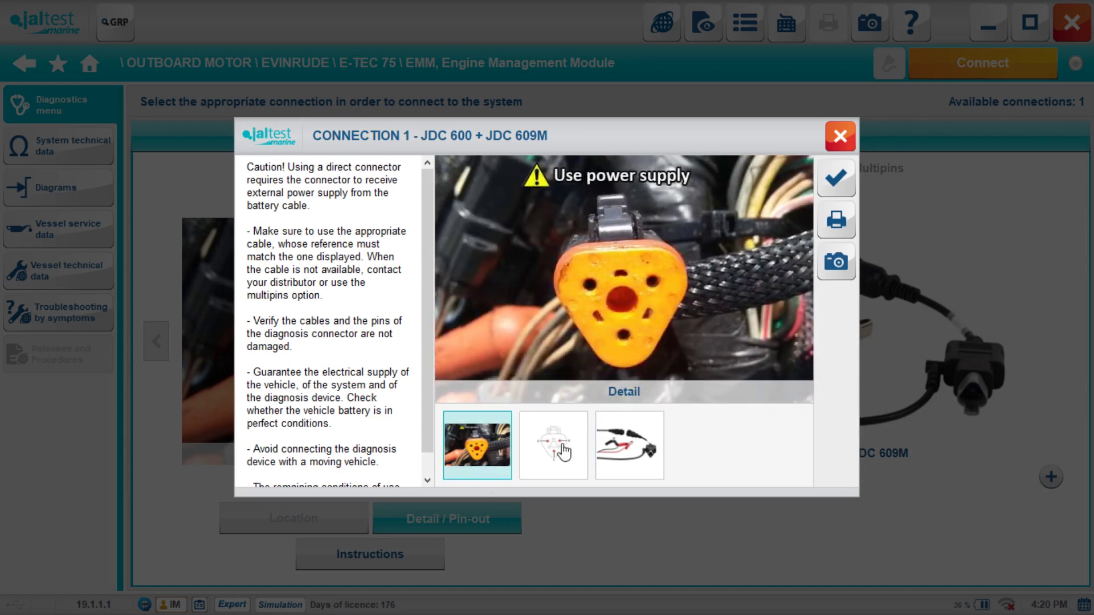
left_click(552, 447)
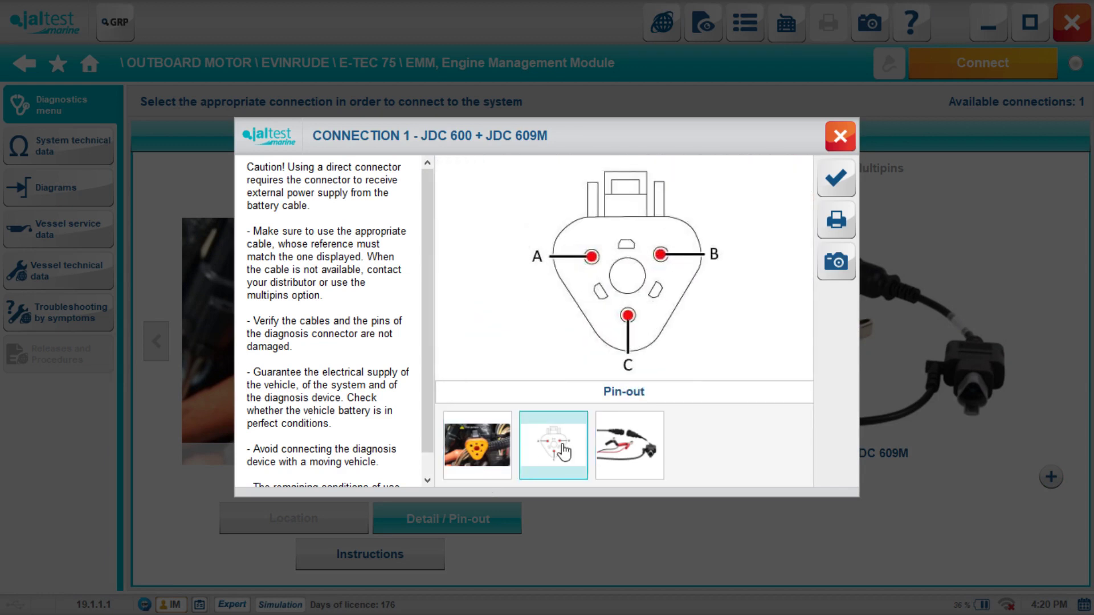
left_click(613, 447)
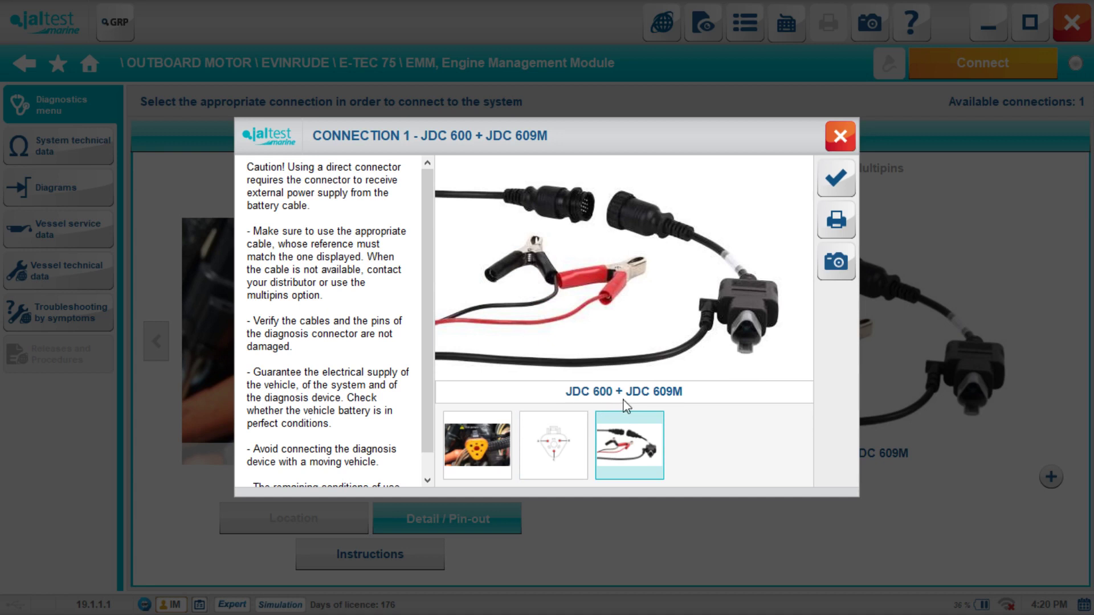
left_click(849, 190)
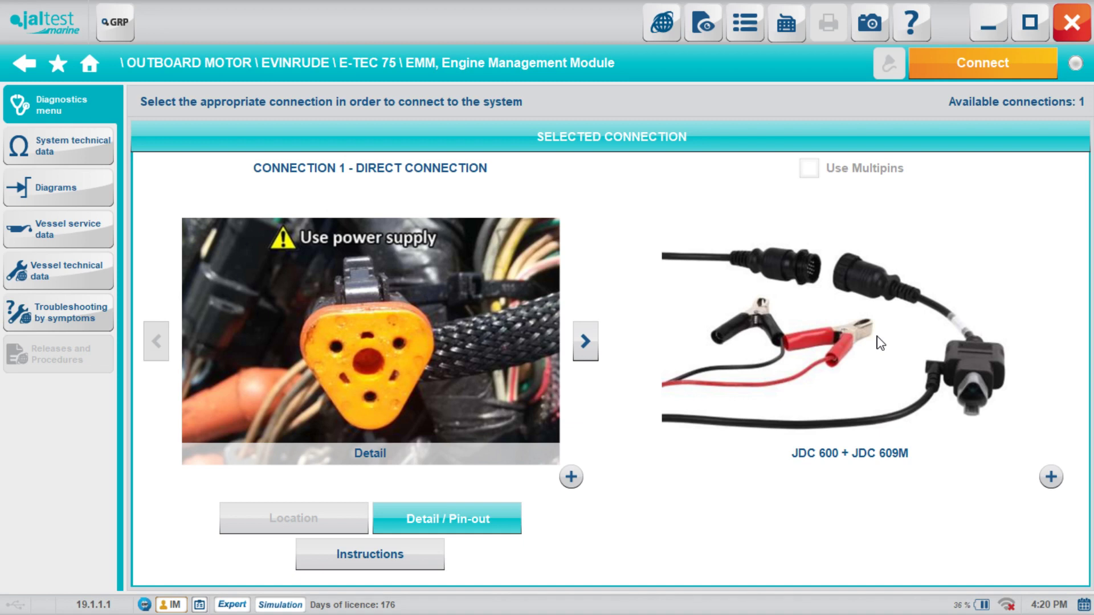
Connect to the E-TEC 75 EMM and load its DEMO_MODE system identification
left_click(978, 62)
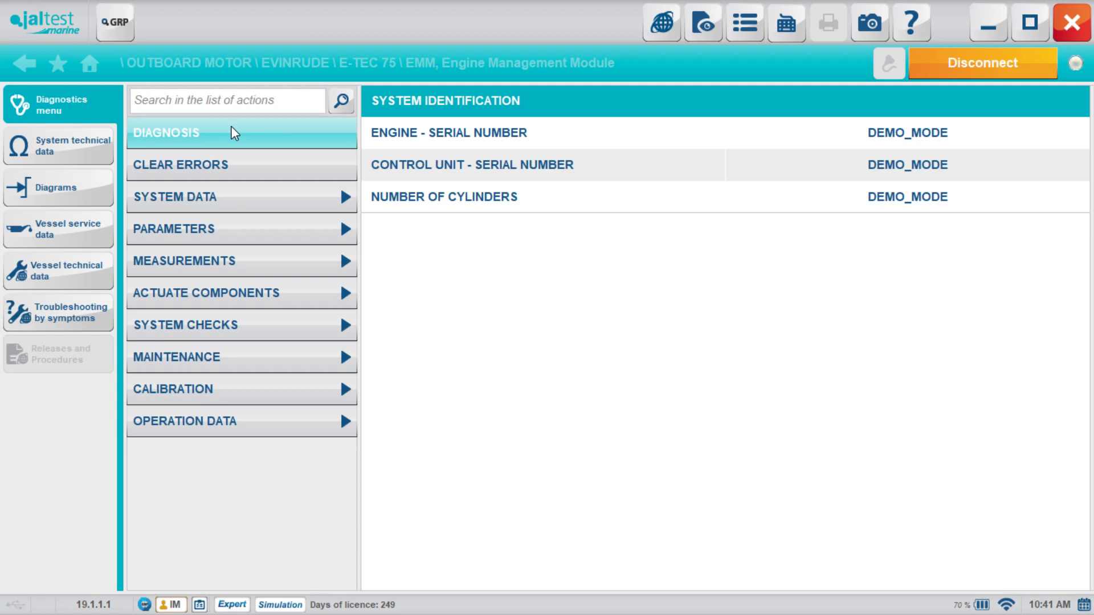
Read the stored faults and open freeze frame data for fault 91, Fuel pump open circuit
left_click(231, 128)
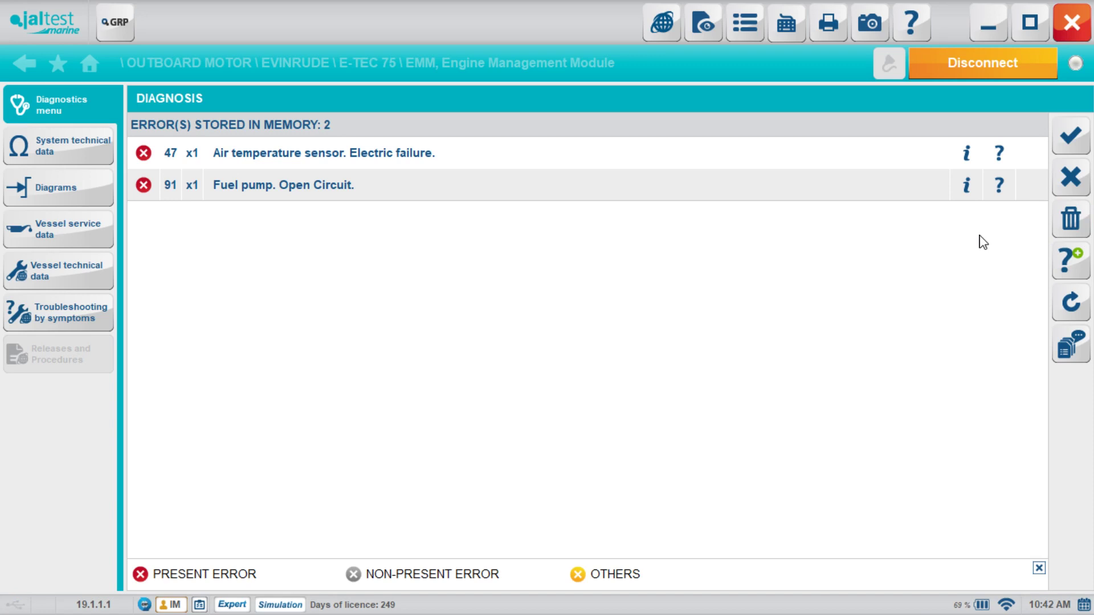
left_click(844, 190)
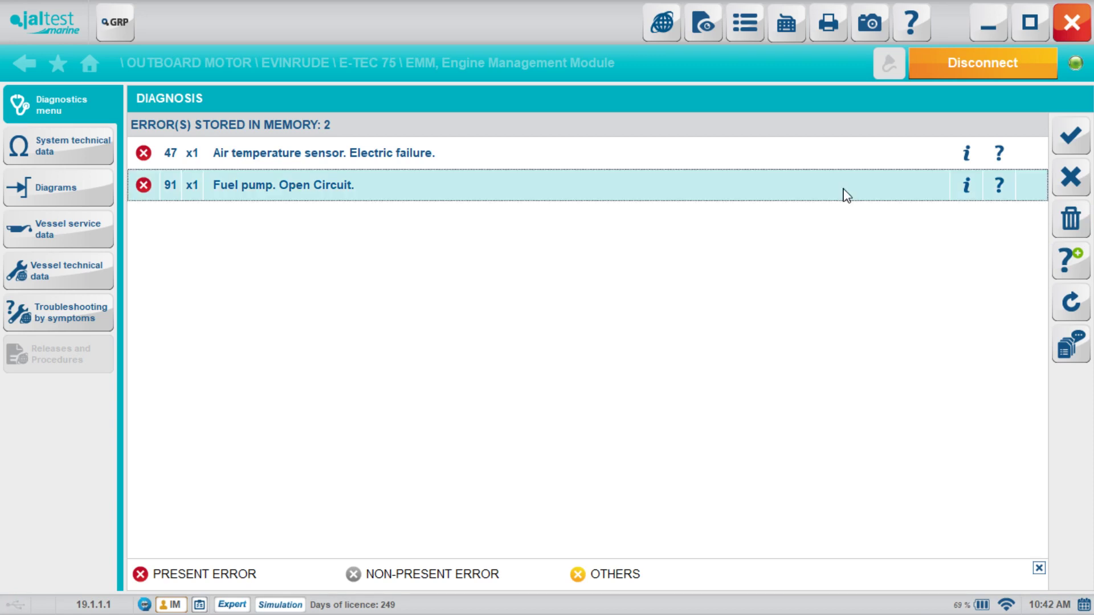
left_click(967, 186)
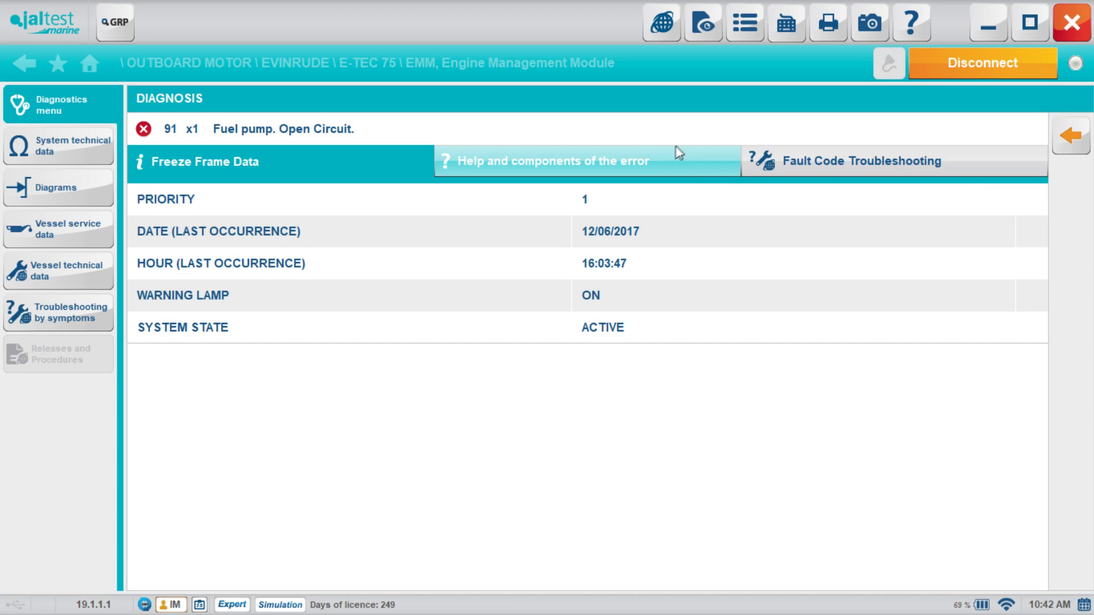
Show fault 91's help and review the CM1A fuel pump component information
left_click(670, 164)
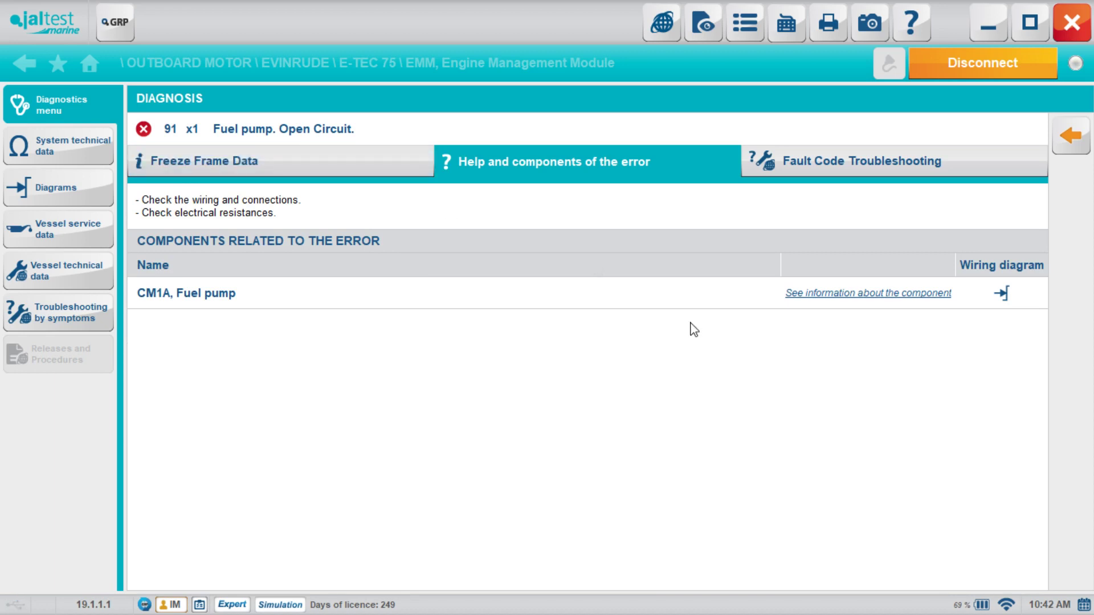
left_click(852, 292)
left_click(853, 293)
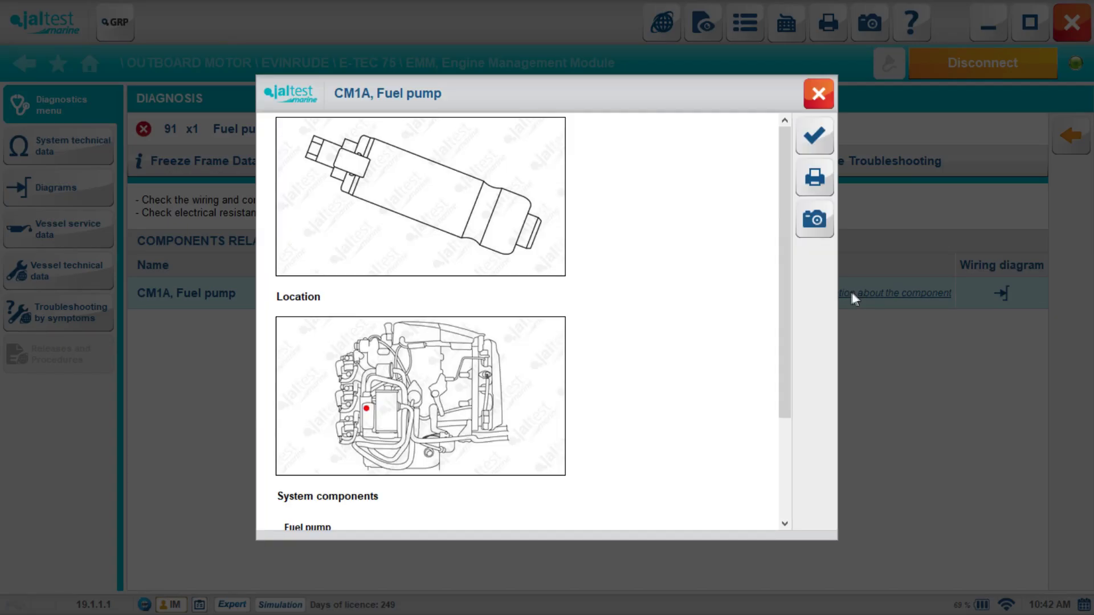
left_click_drag(780, 210, 783, 319)
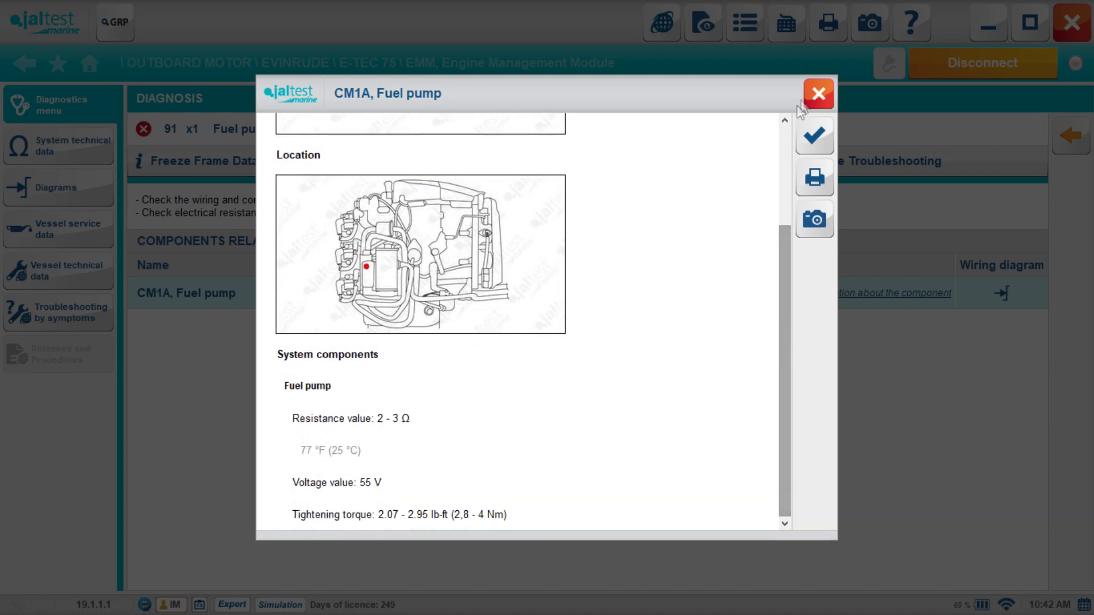
left_click(825, 89)
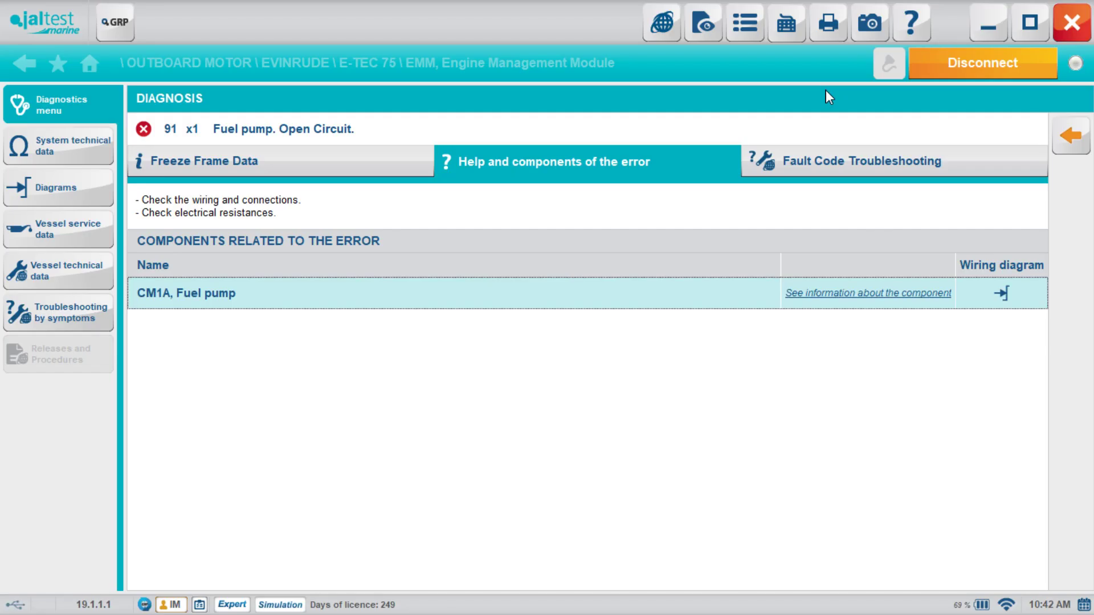
Open the CM1A fuel pump wiring diagram and centre it on the CA1A connector
left_click(1002, 294)
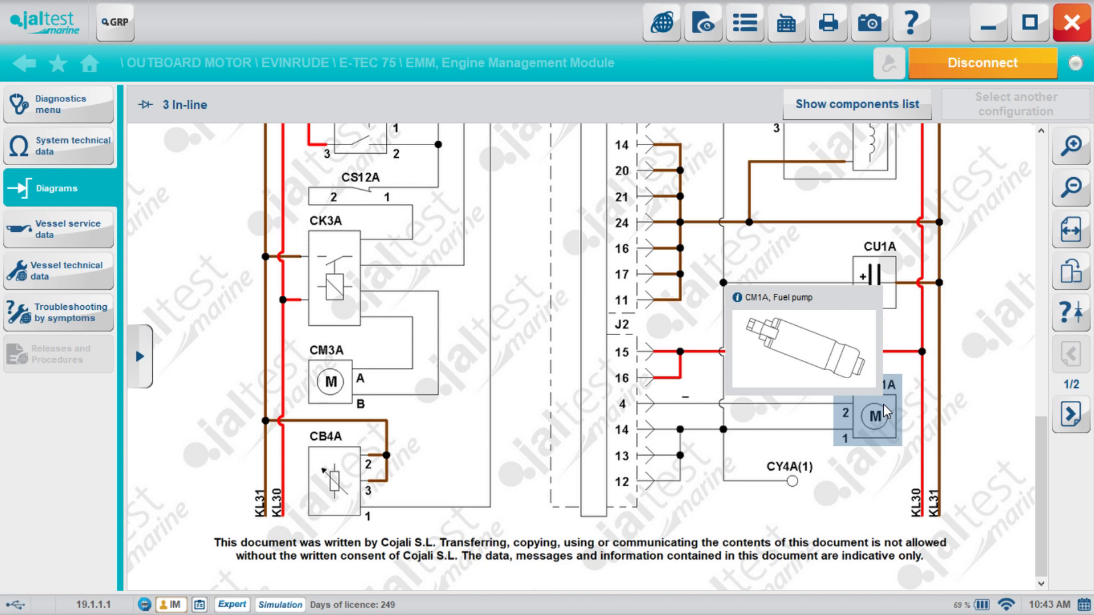
mouse_move(599, 418)
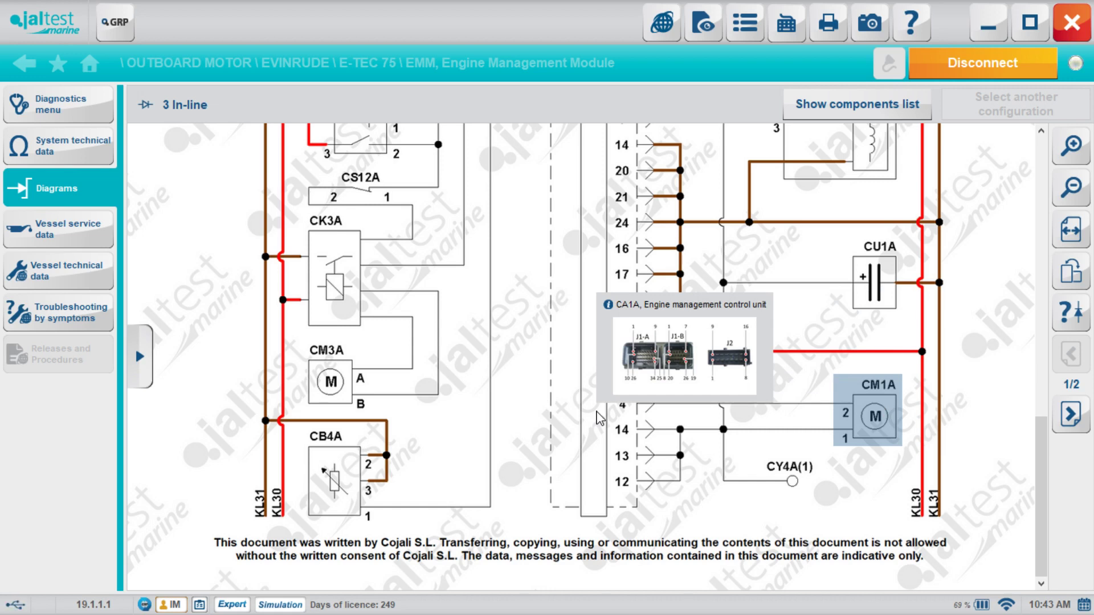
left_click(600, 419)
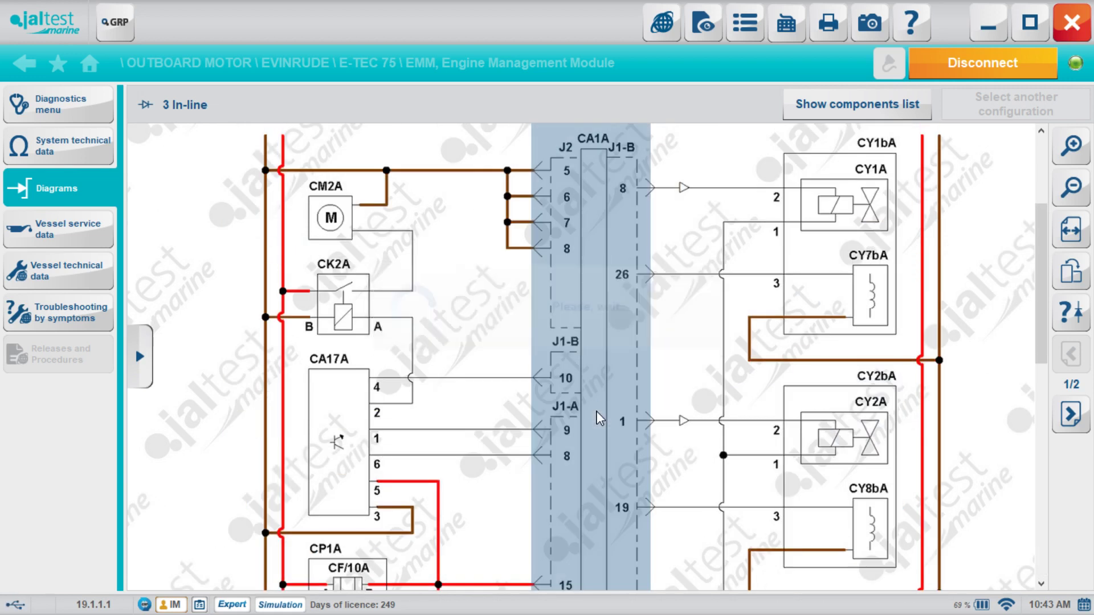
scroll(783, 214, "down", 2)
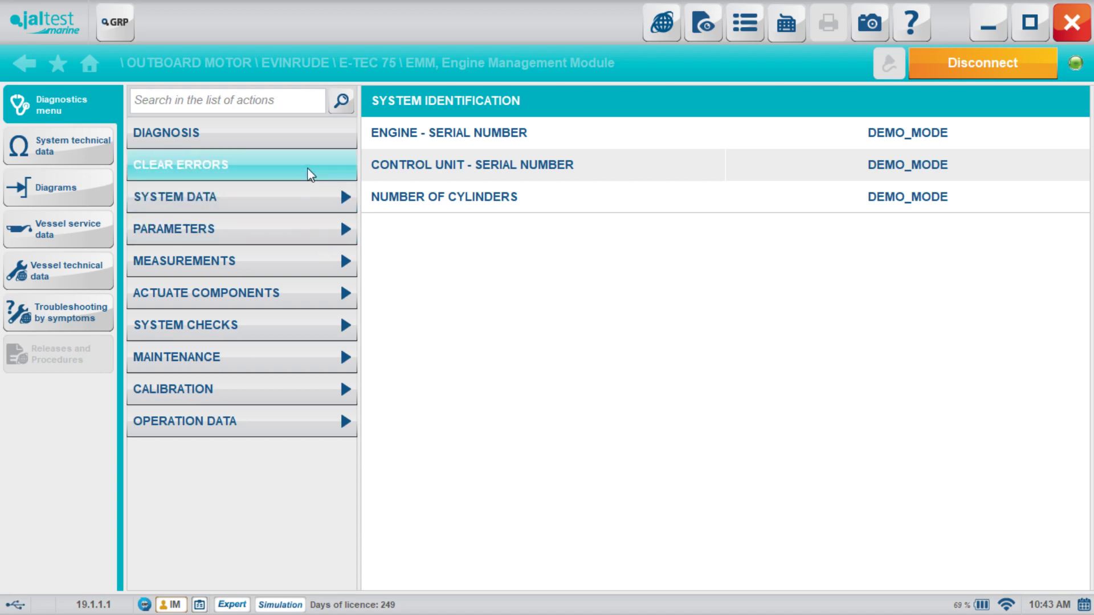
Browse the system data, parameters, modifiable parameters, measurements and actuation options
left_click(306, 189)
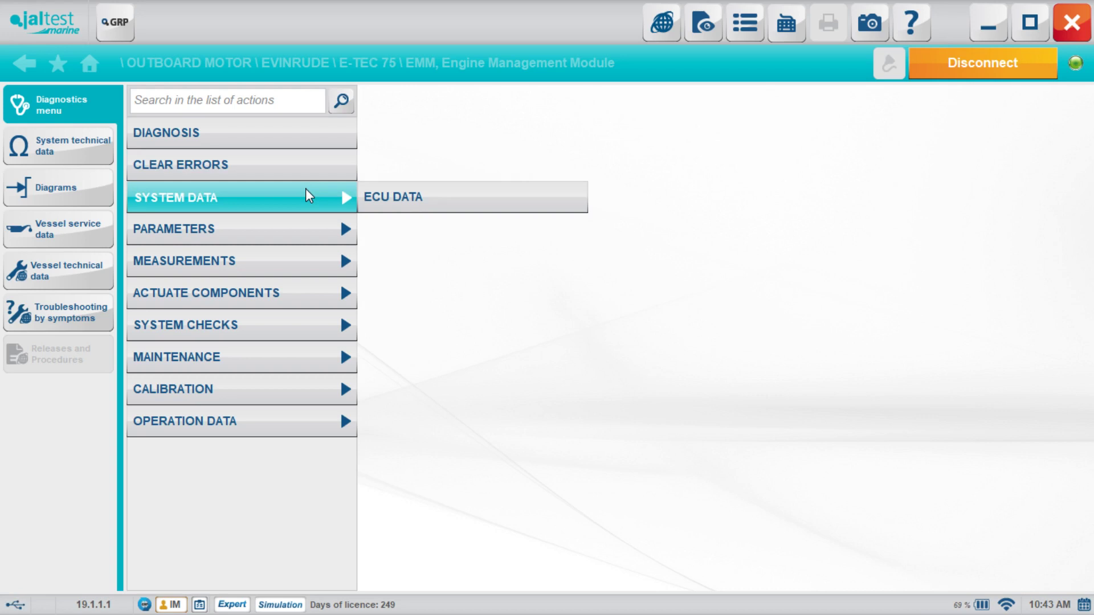
left_click(300, 228)
left_click(415, 259)
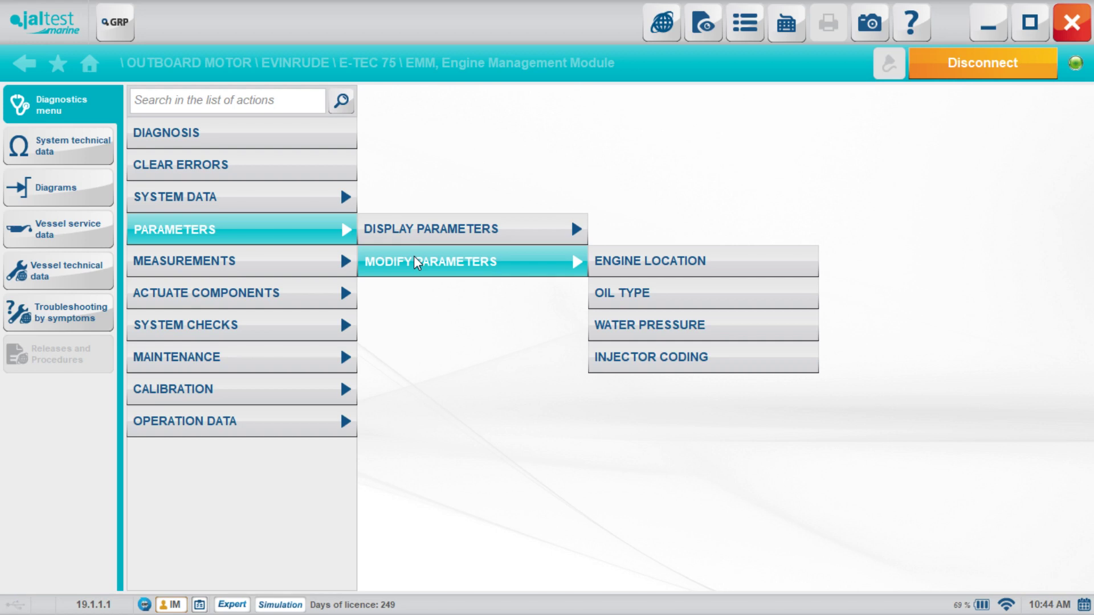
left_click(245, 272)
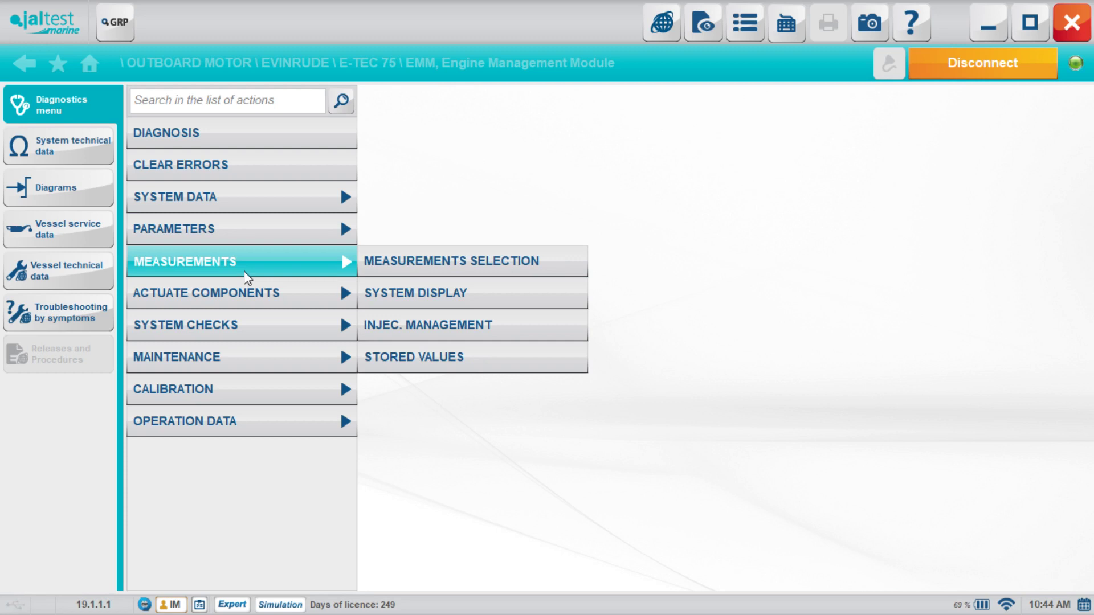
left_click(273, 294)
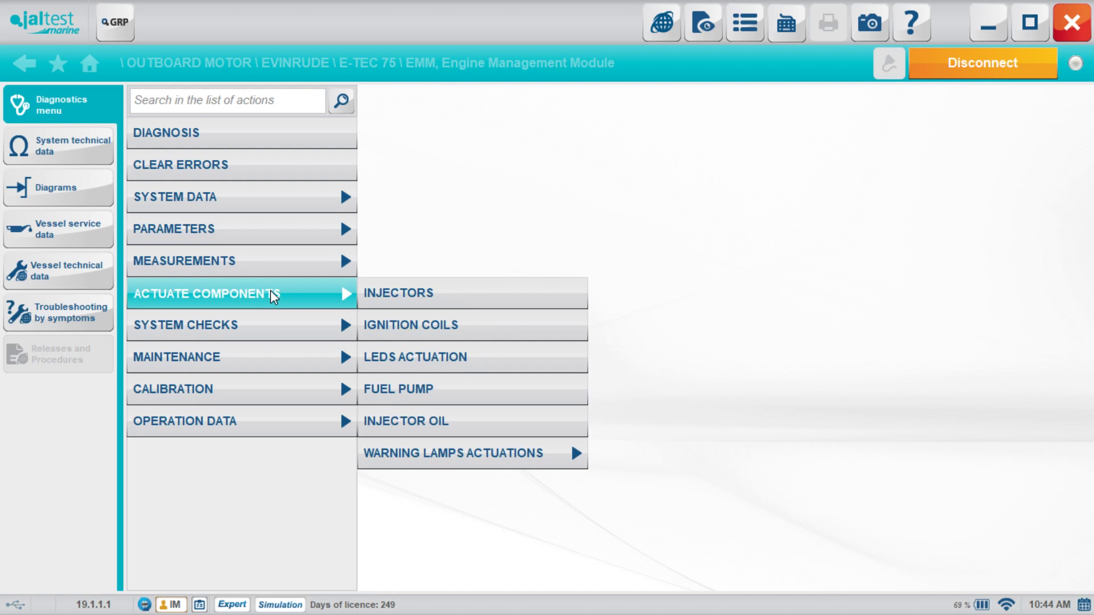
Browse system checks, maintenance, calibration, trim limit and operation data options, then close the submenu
left_click(282, 320)
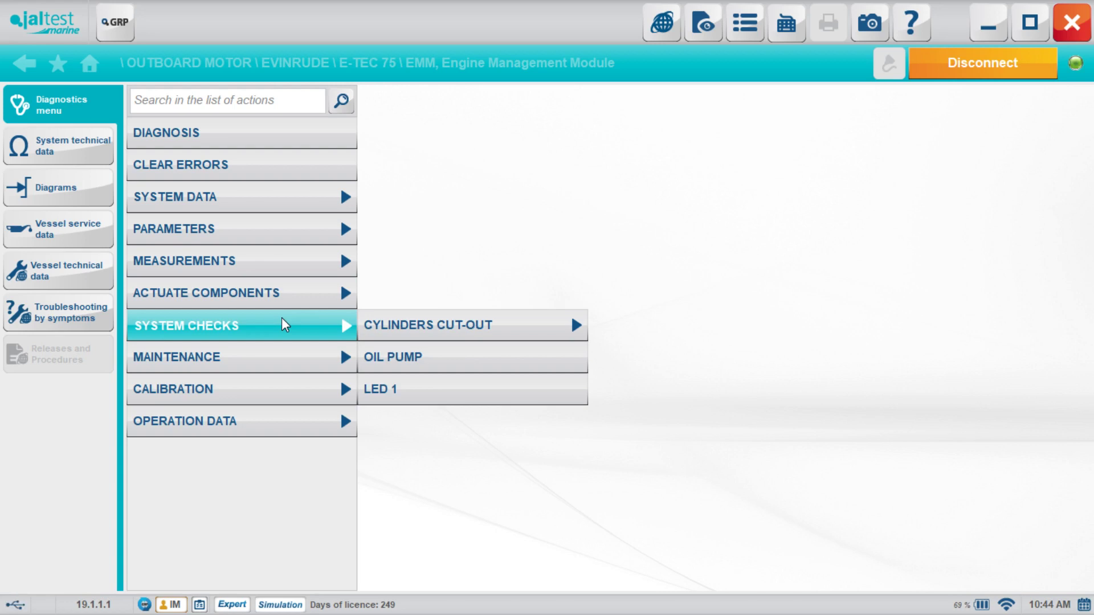
left_click(283, 356)
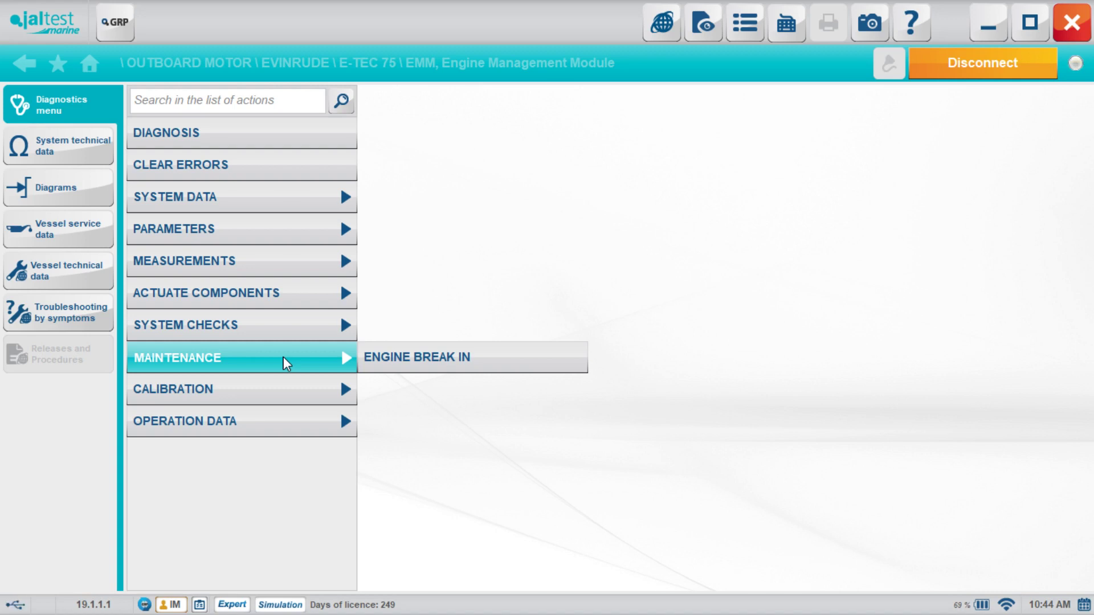
left_click(282, 388)
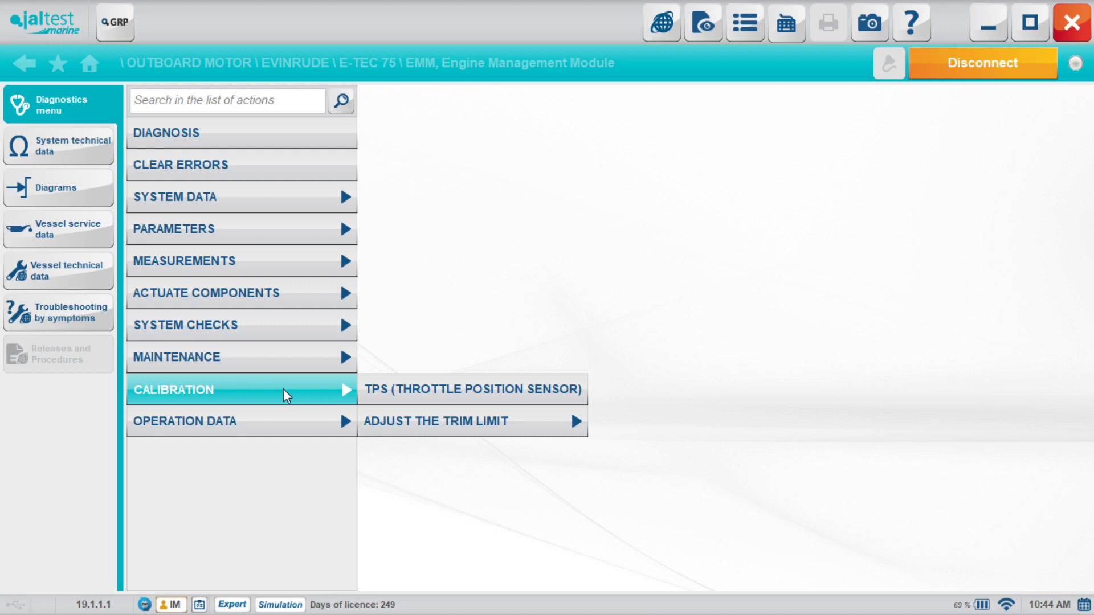
left_click(431, 422)
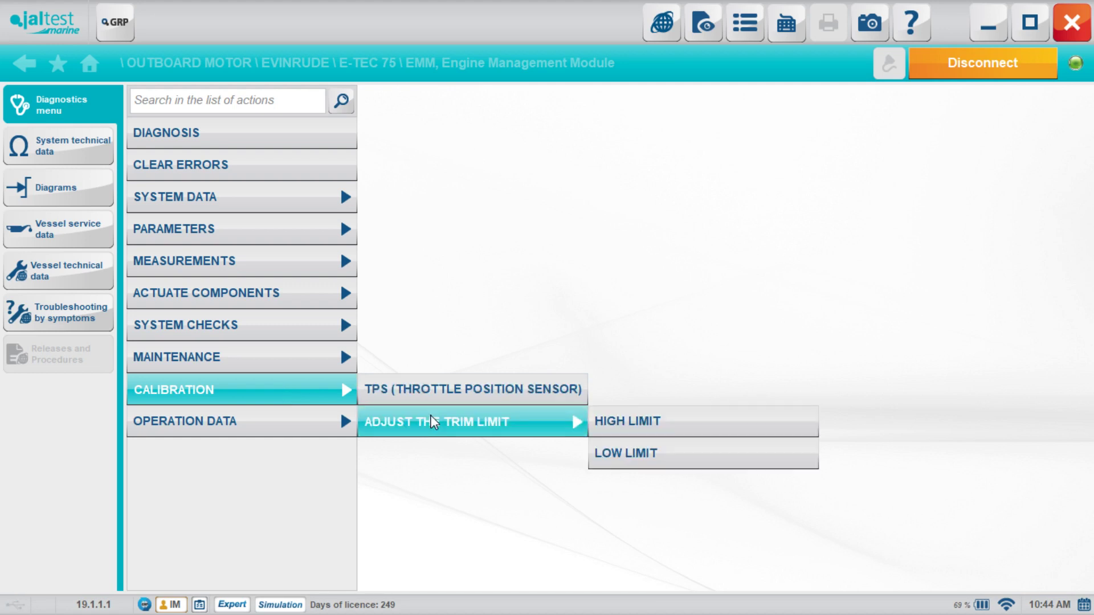
left_click(233, 420)
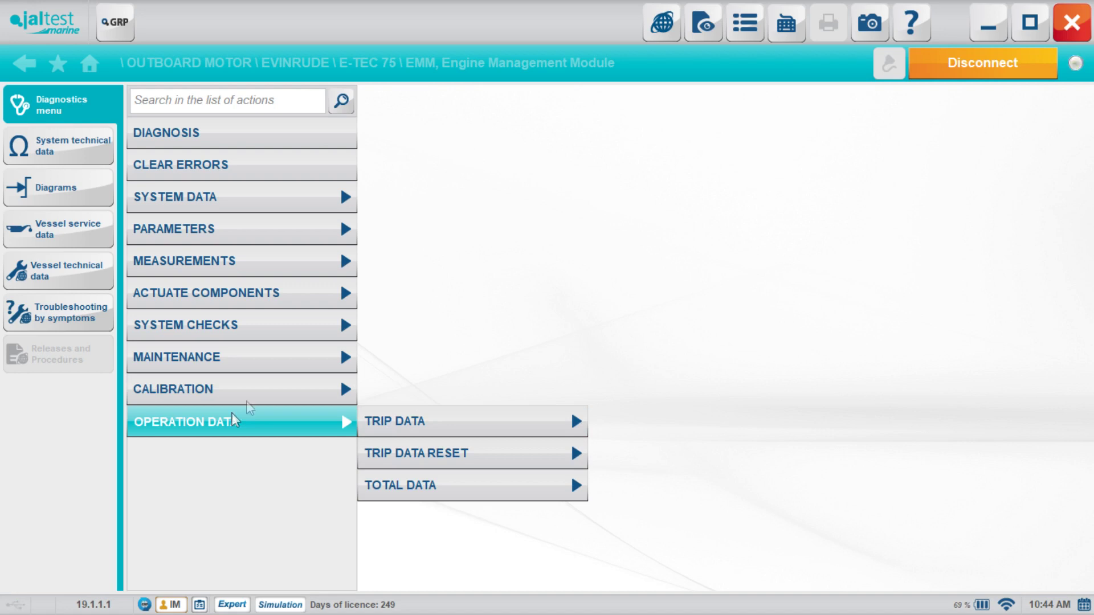
left_click(569, 220)
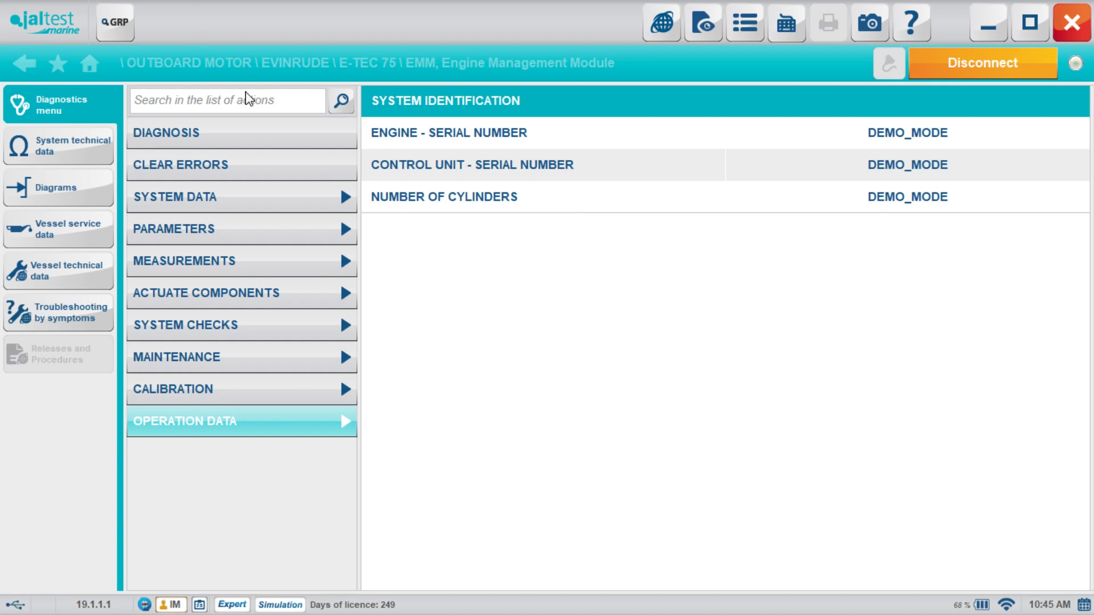
Search actions for 'cut', open System Checks > Cylinders Cut-out, then view system technical data
left_click(248, 99)
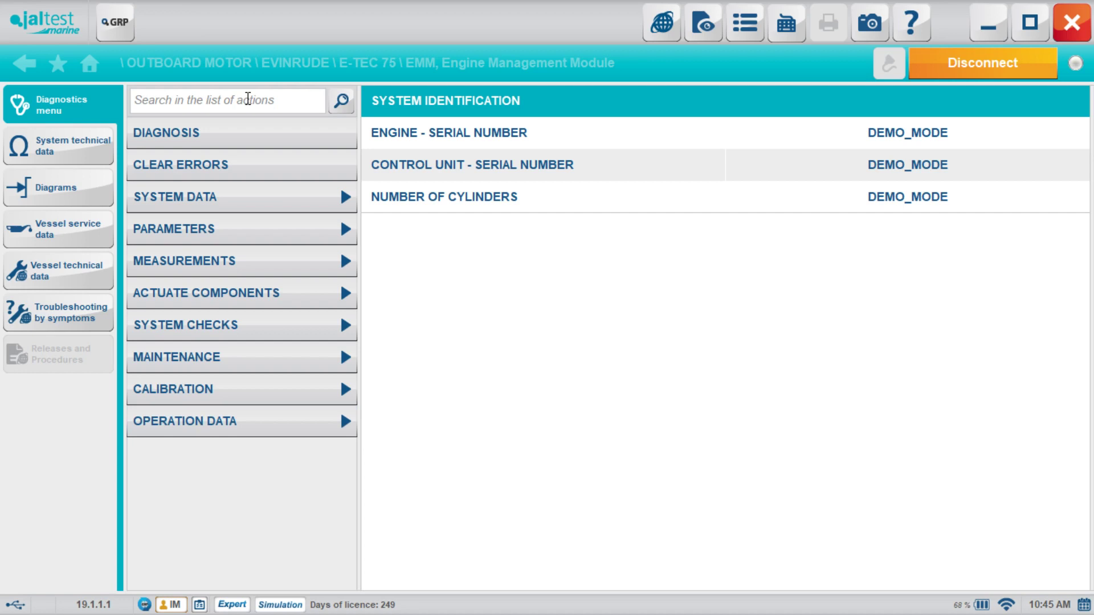
type("cut")
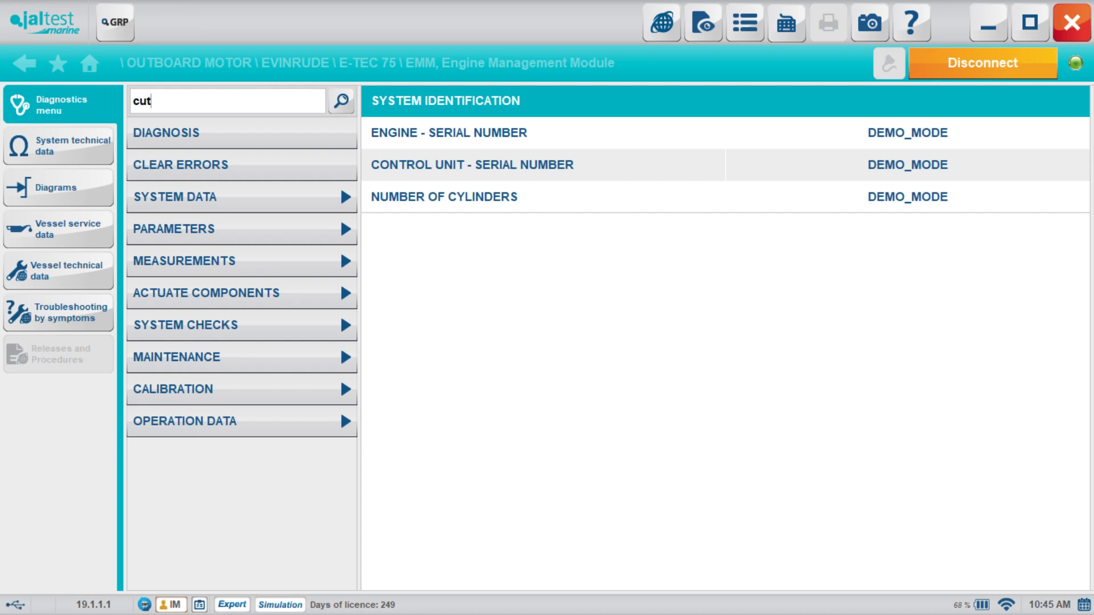
key("Return")
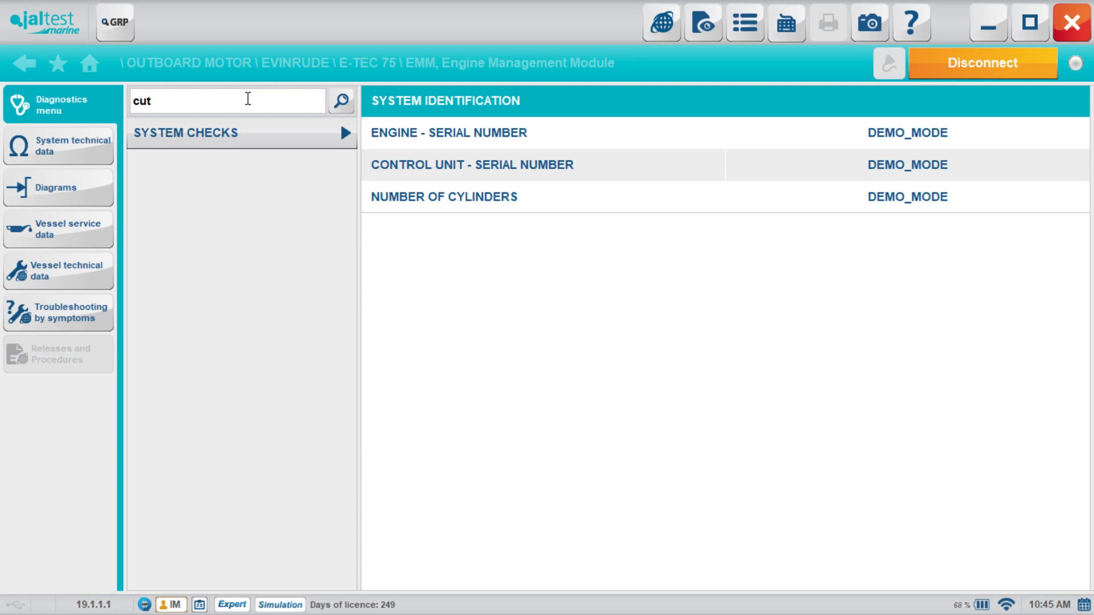
left_click(259, 137)
left_click(403, 147)
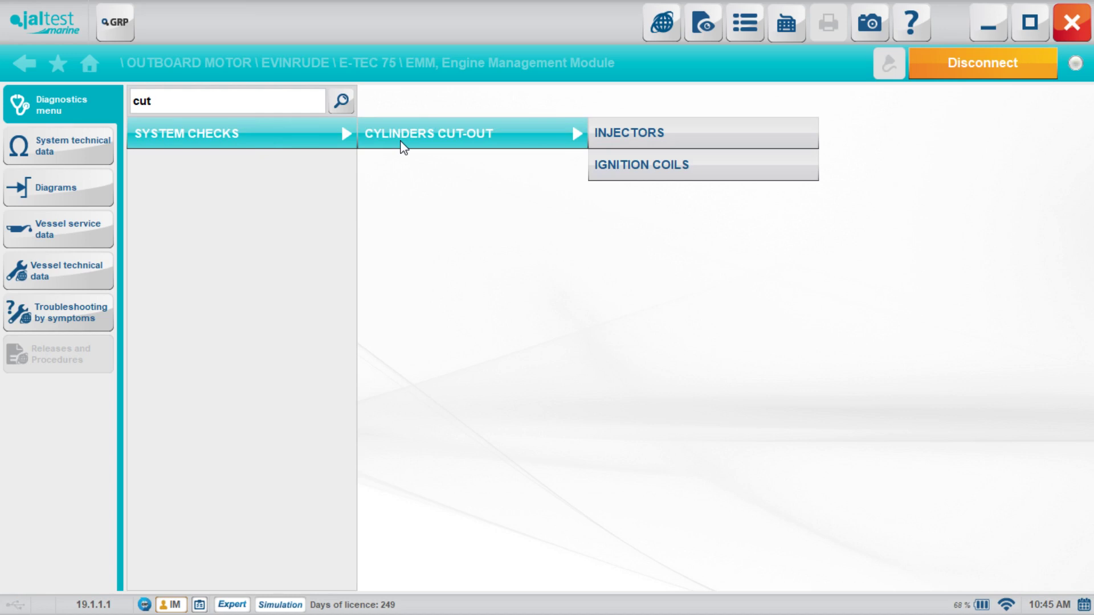
left_click(101, 142)
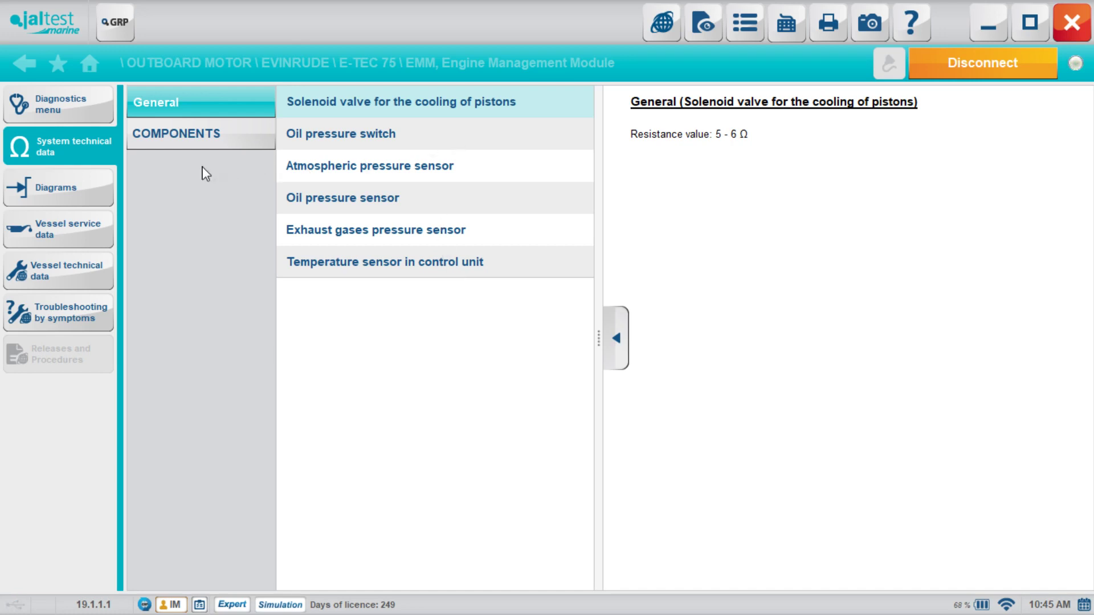
Switch technical data to components and open the wiring diagram with its component list
left_click(216, 143)
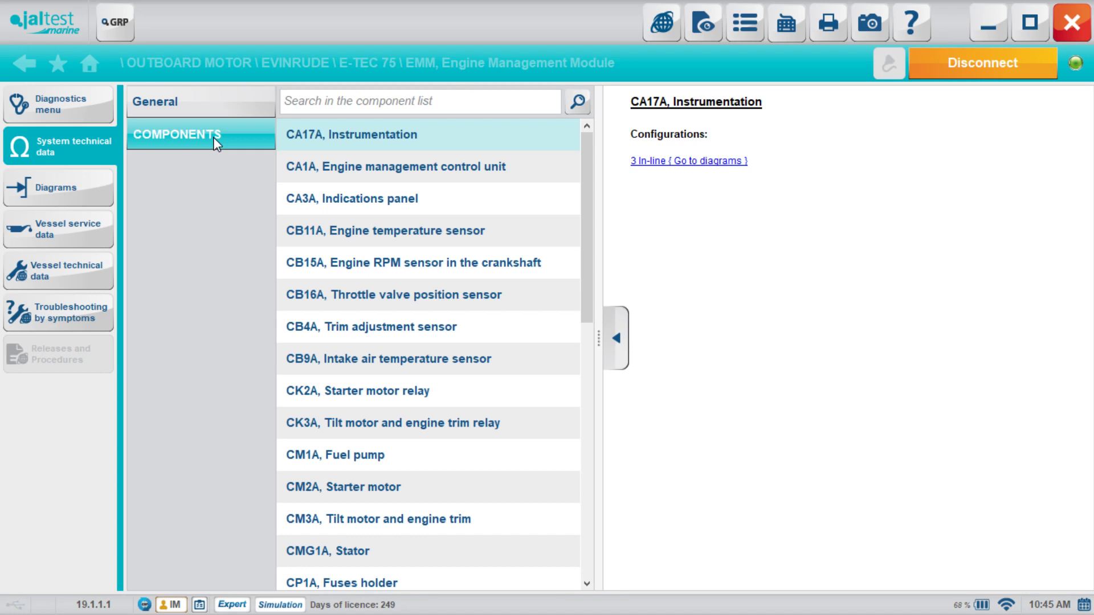
left_click(88, 180)
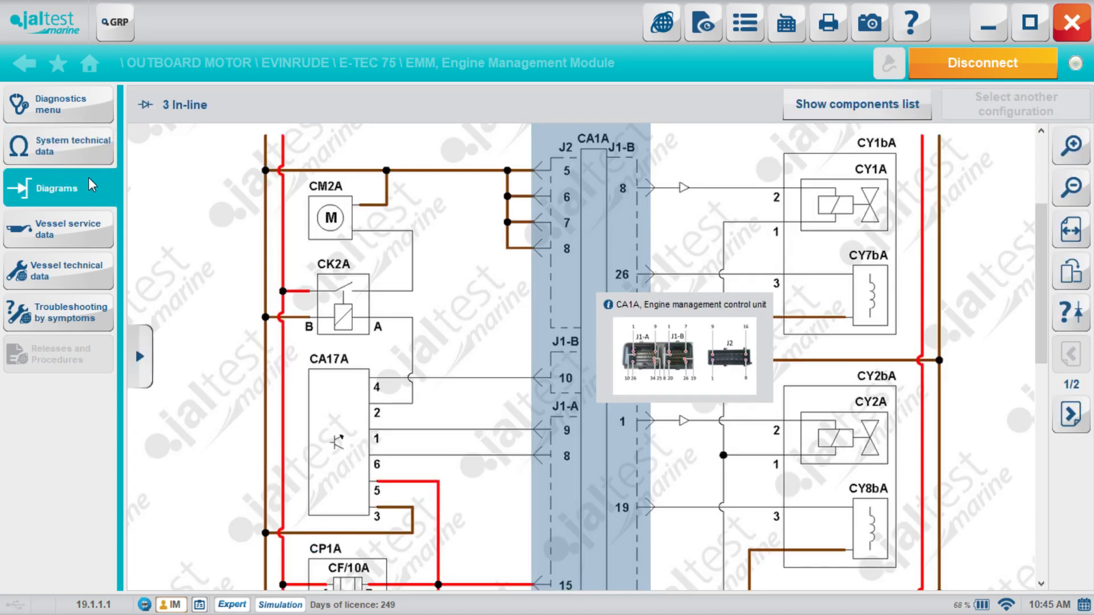
mouse_move(589, 281)
left_click(857, 105)
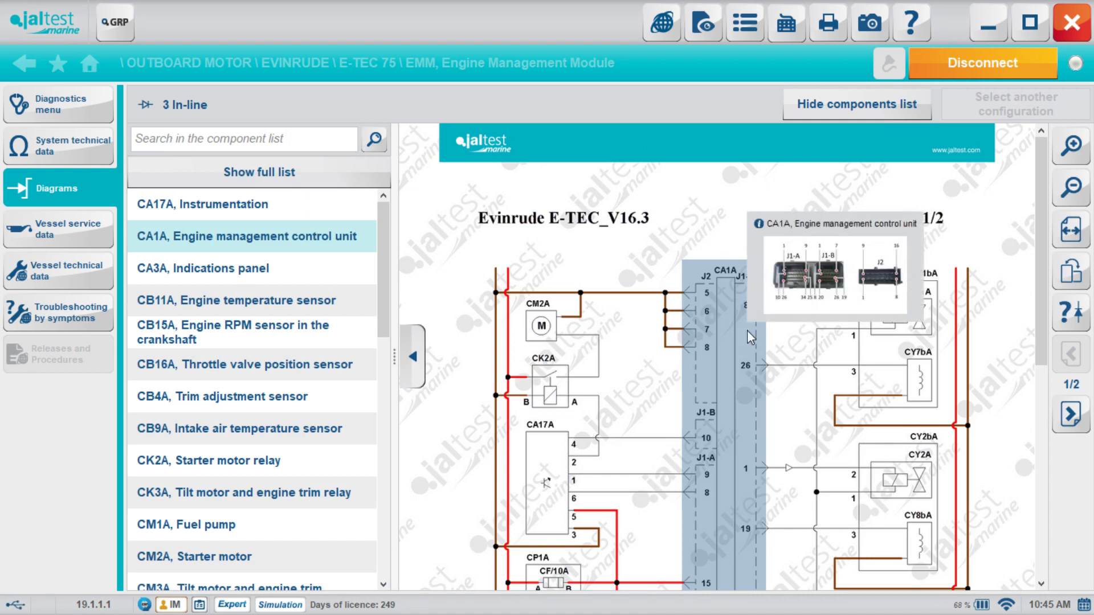
Find CB16A throttle valve position sensor via 'sens', review its details, then open vessel service data
left_click(247, 145)
type("sens")
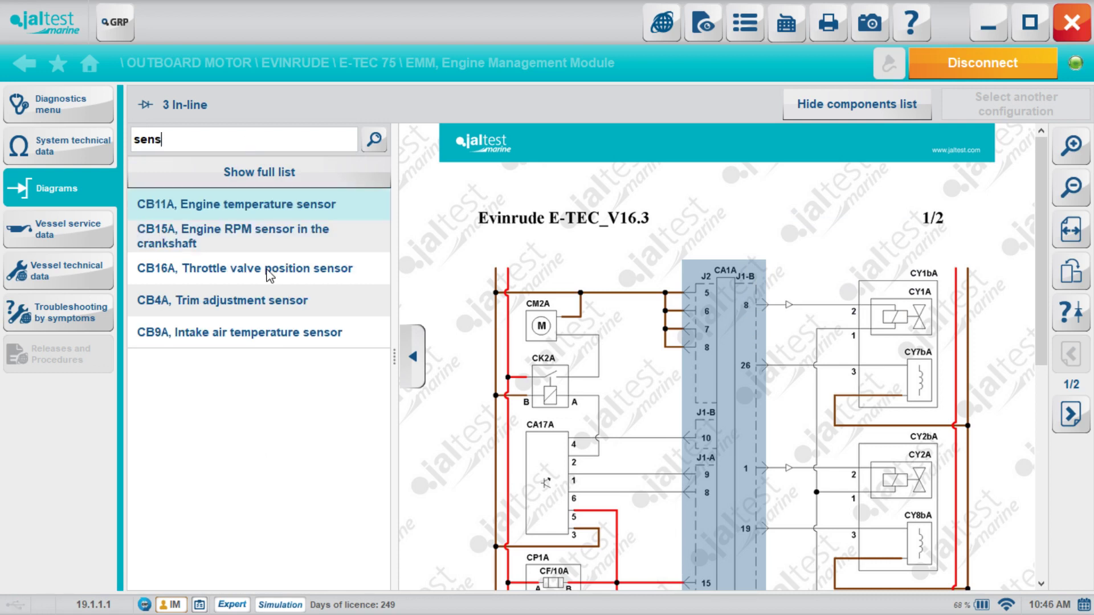
left_click(268, 271)
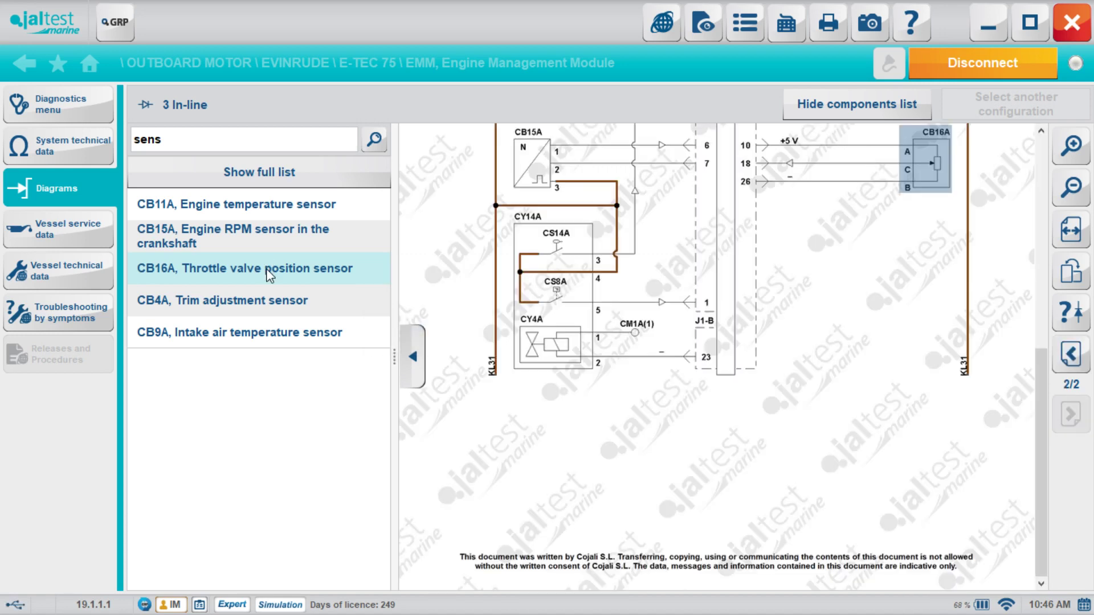
left_click(926, 164)
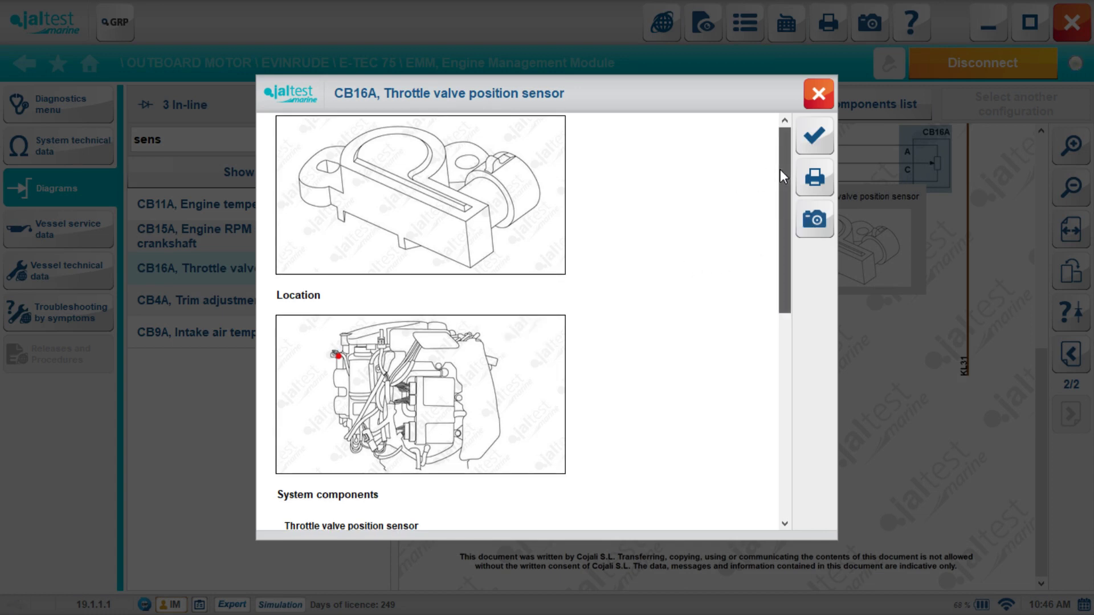
left_click_drag(781, 169, 813, 408)
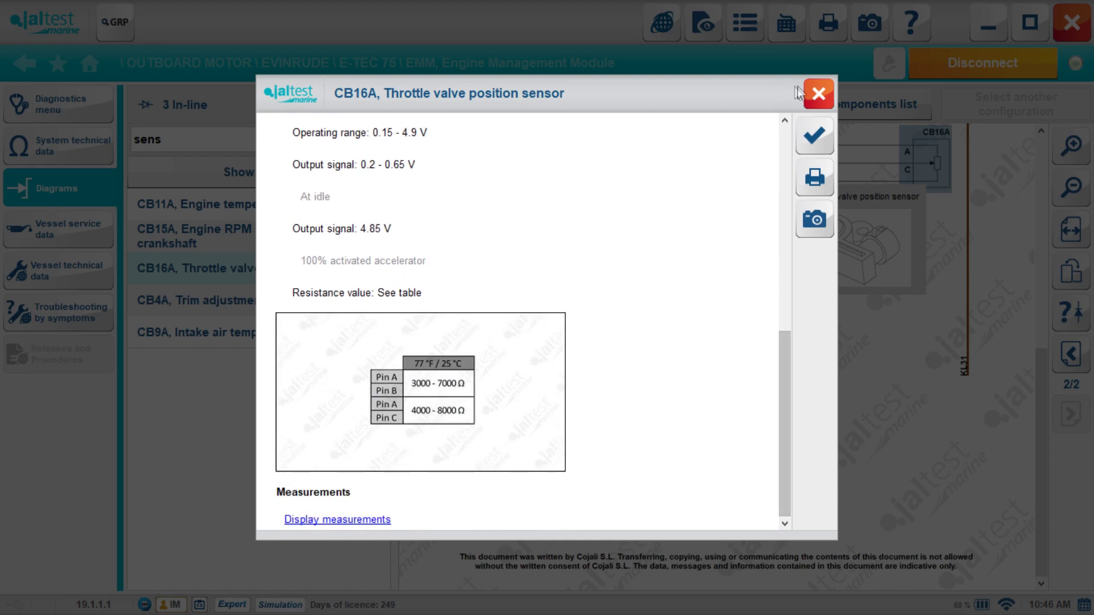
left_click(817, 94)
left_click(80, 227)
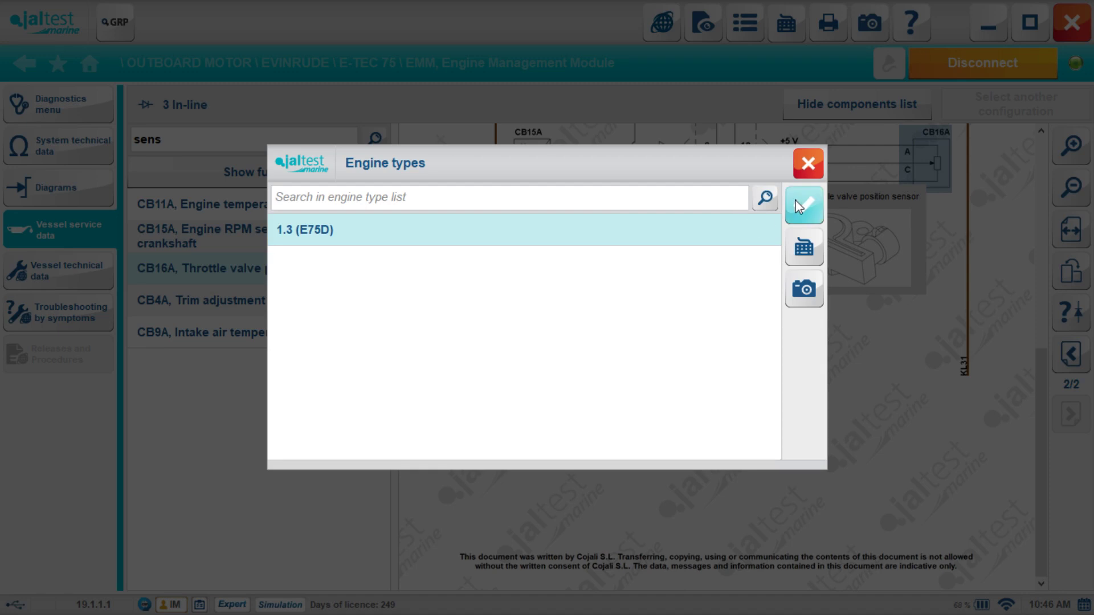
Confirm engine type 1.3 (E75D) and expand its General maintenance service intervals
left_click(802, 205)
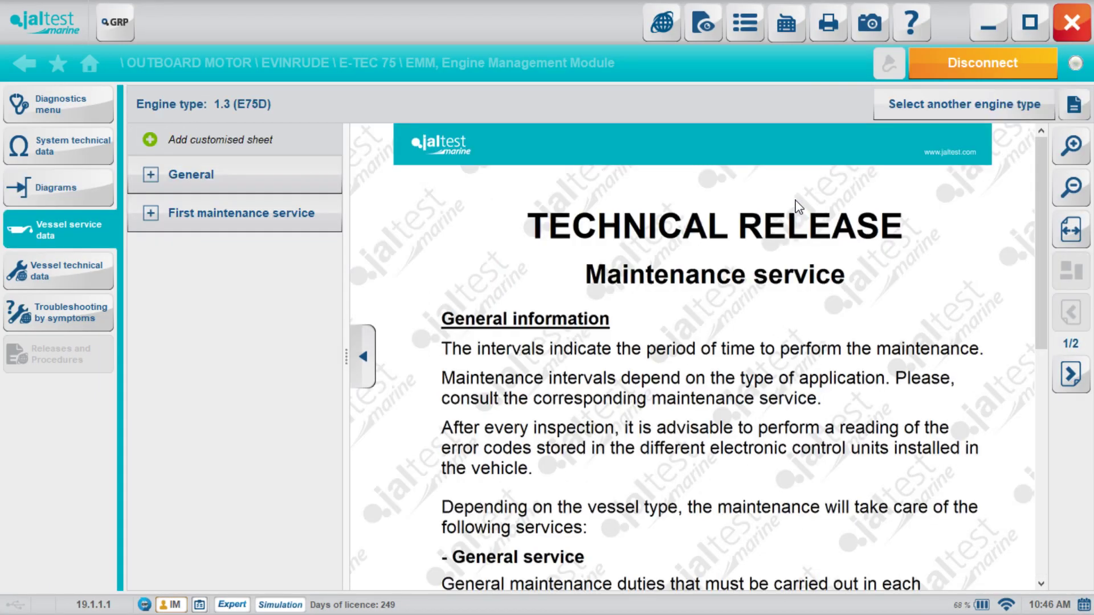
left_click(271, 230)
left_click(155, 177)
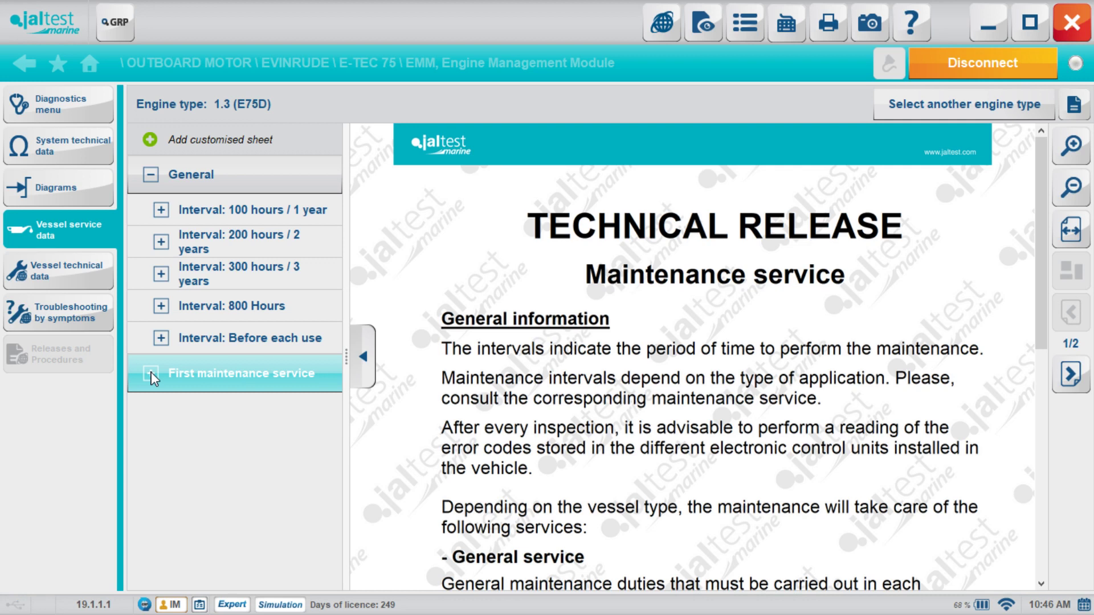
Browse the engine, fuel system and general vessel technical data, then view troubleshooting by symptoms
left_click(71, 265)
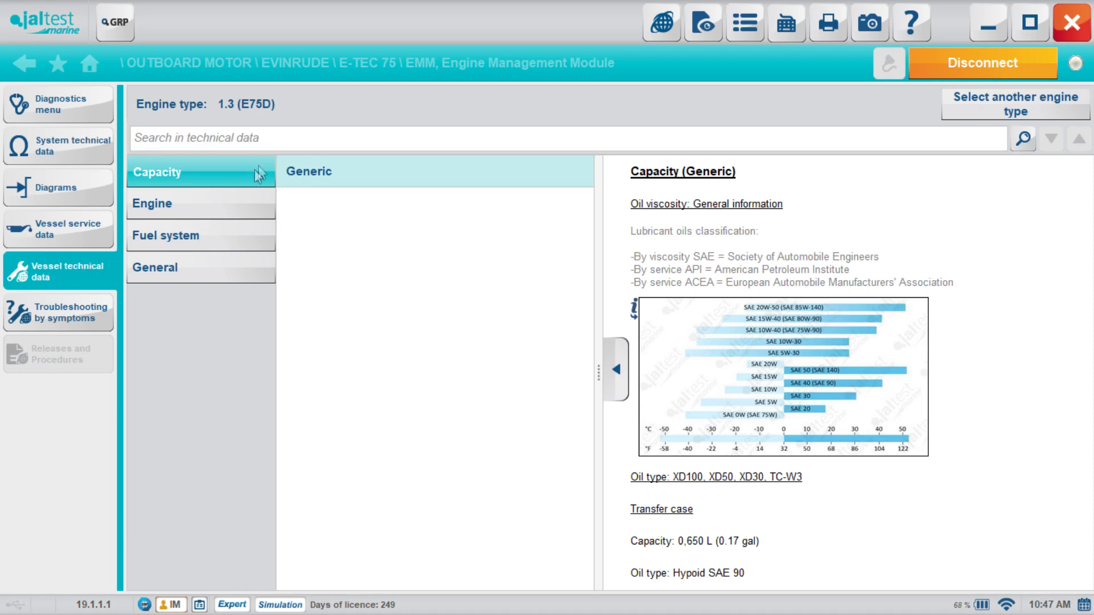
left_click(217, 202)
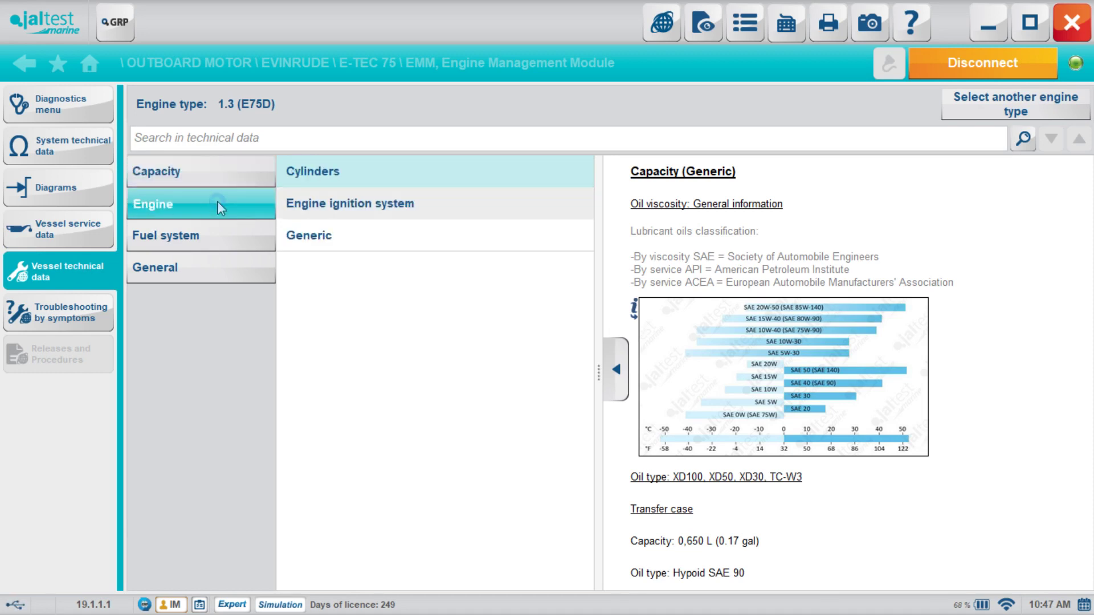
left_click(207, 234)
left_click(198, 267)
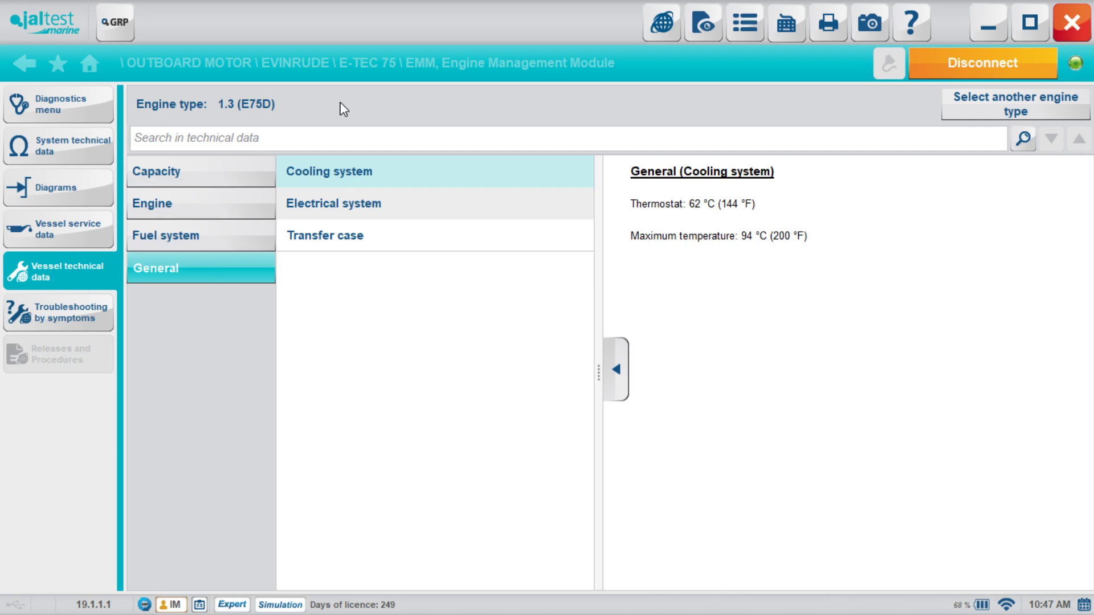
left_click(49, 298)
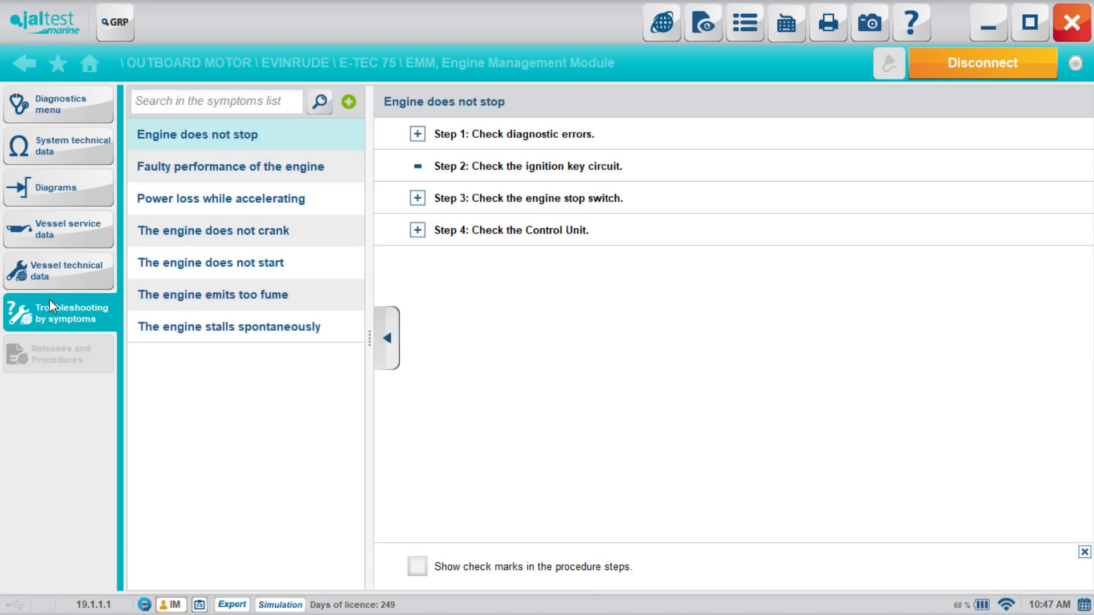
Expand Step 1 (diagnostic errors), Step 3 (engine stop switch) and Step 4 (Control Unit) checks
left_click(417, 134)
left_click(419, 252)
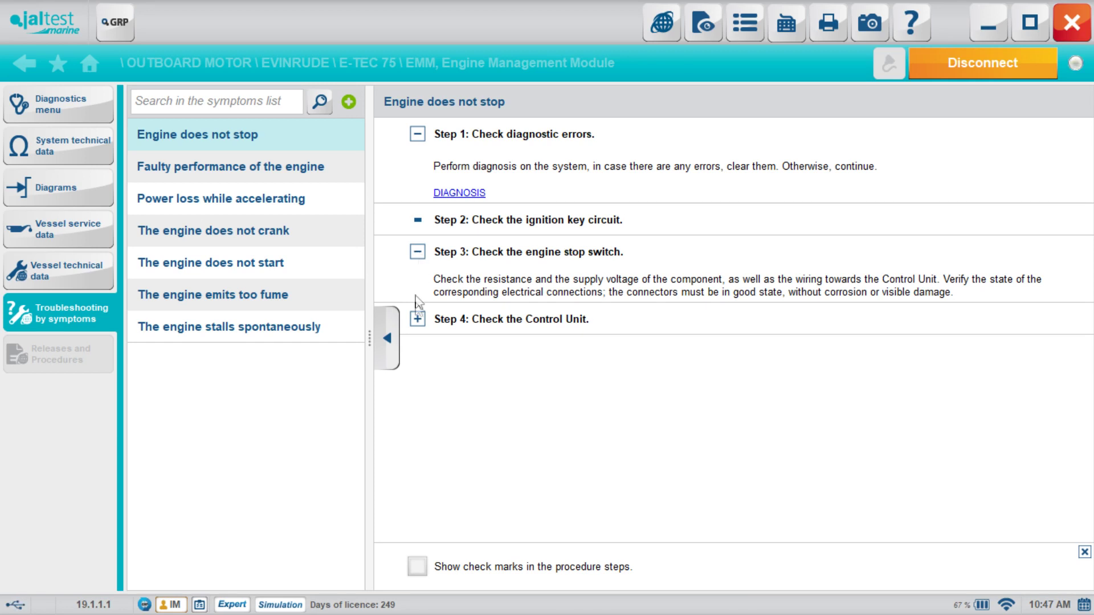
left_click(417, 319)
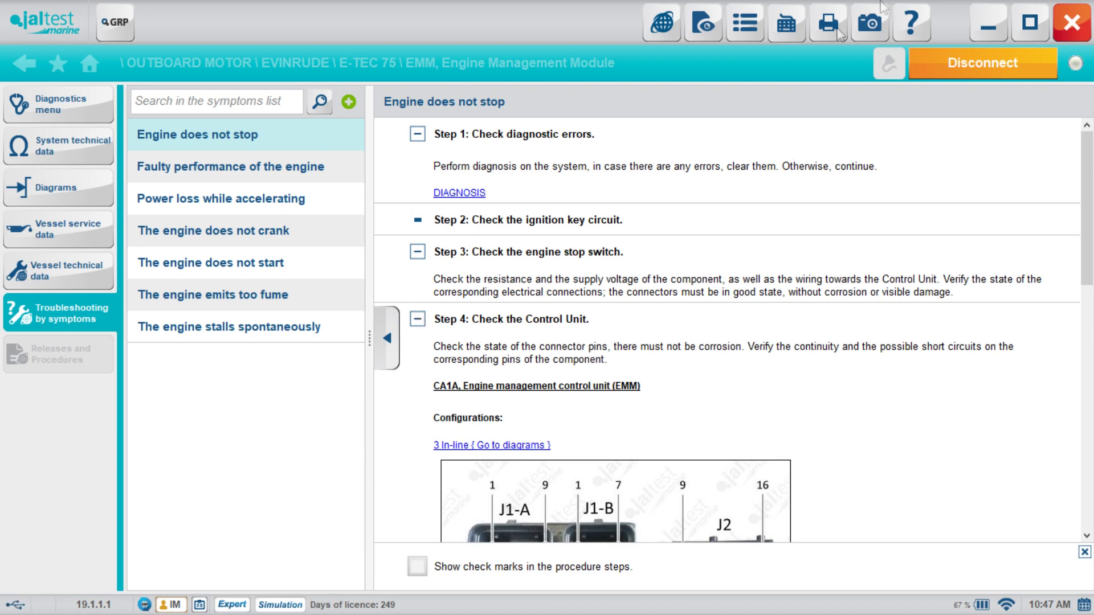
Preview and close the GRP diagnostic report for the Evinrude E-TEC 75, then go back to Diagnostics menu
left_click(709, 22)
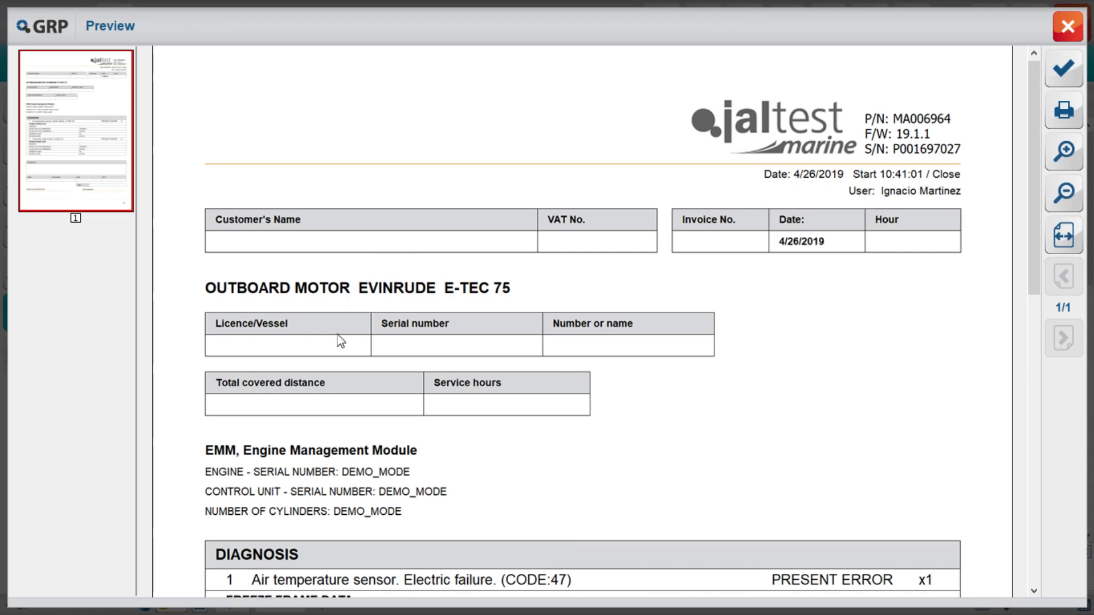
left_click(1075, 28)
left_click(459, 193)
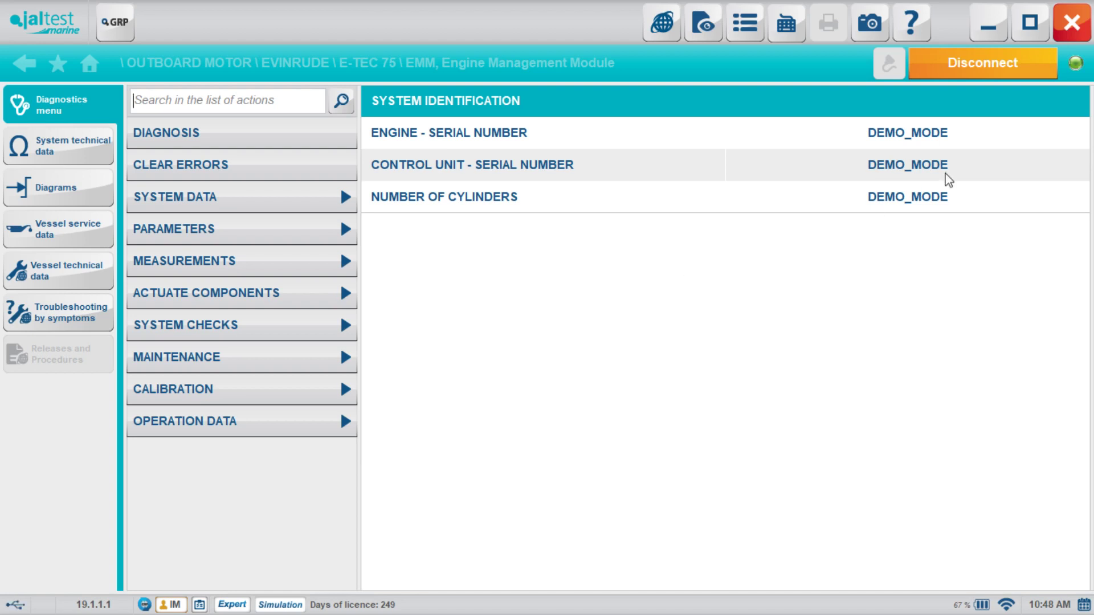
Disconnect from the E-TEC 75 engine module and go home, declining to save the report
left_click(984, 66)
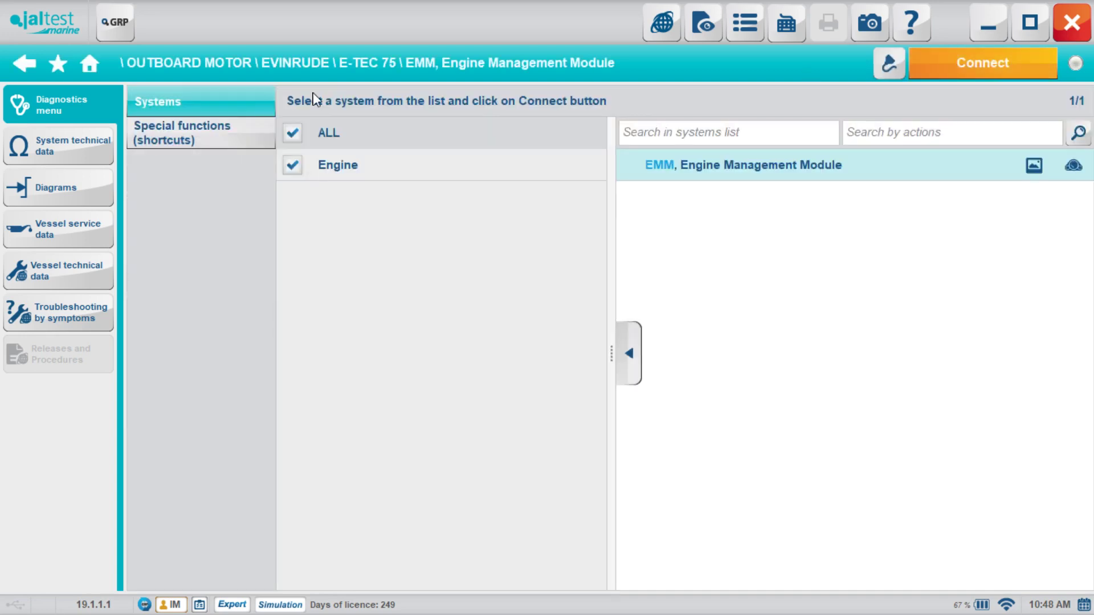
left_click(90, 64)
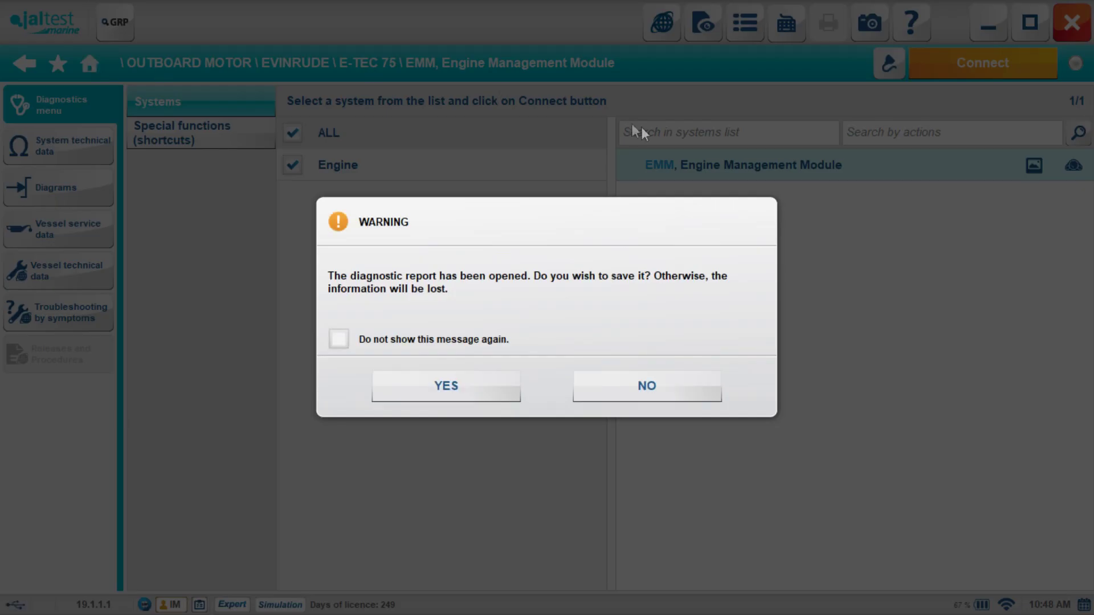
left_click(659, 394)
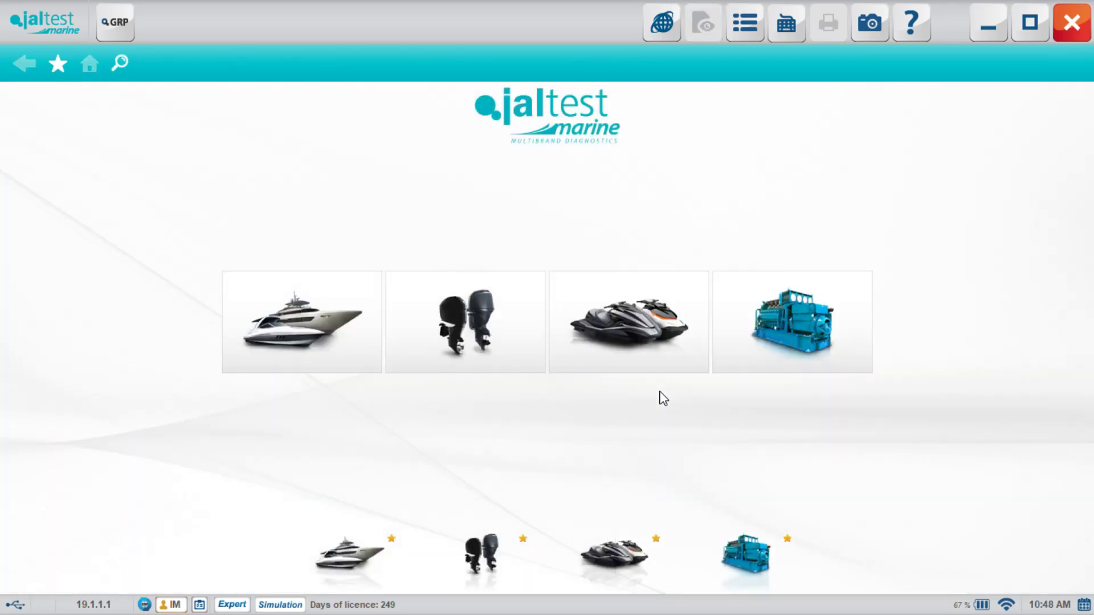